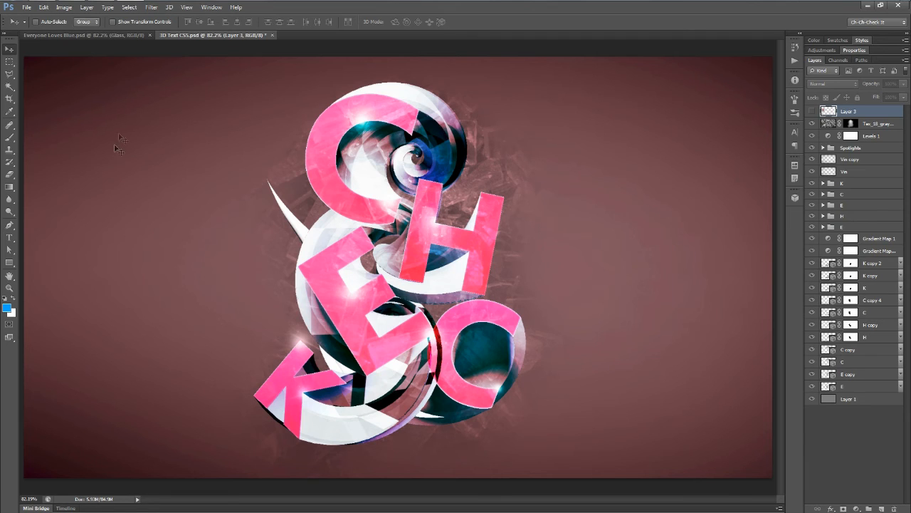
Create a new 1920 × 1080 pixel, 72 ppi RGB document named 3D Extrusion Stuffs with a white background, fitted to the window
left_click(109, 35)
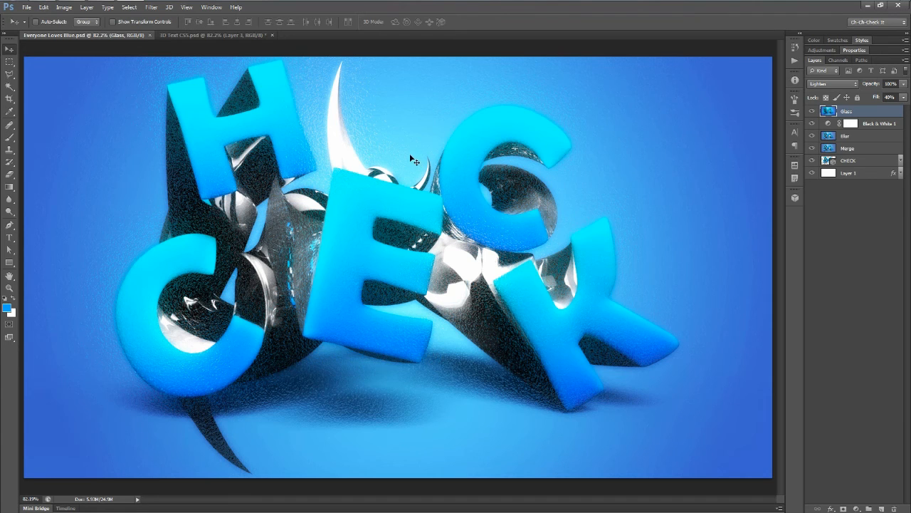
left_click(27, 7)
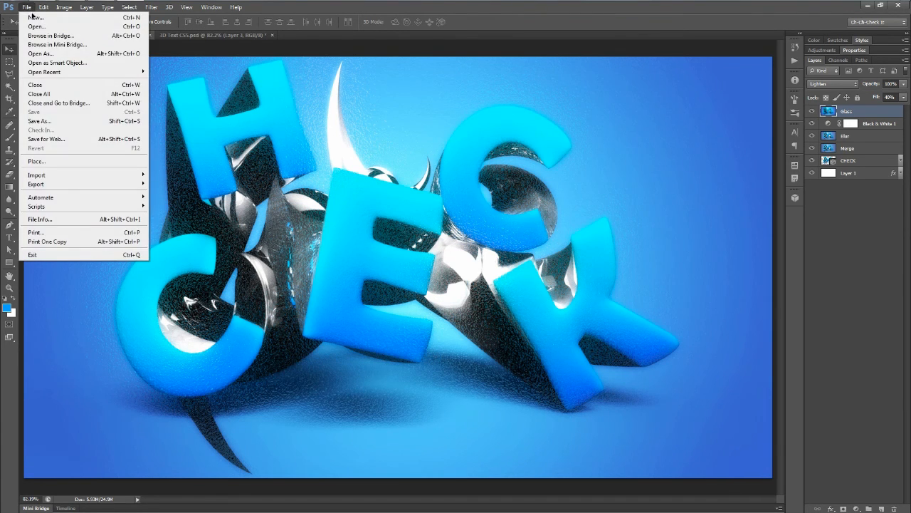
left_click(34, 17)
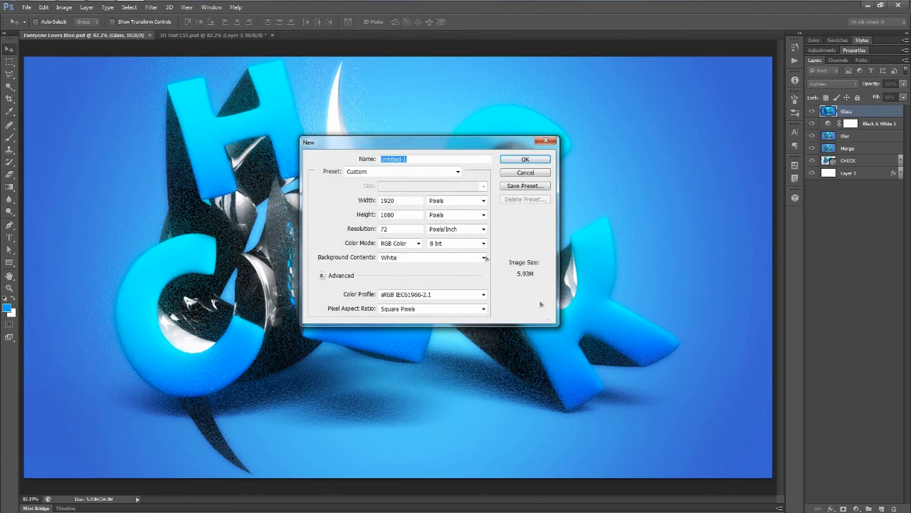
type("3D")
key("BackSpace")
key("BackSpace")
type("3D Extrusion Stuffs")
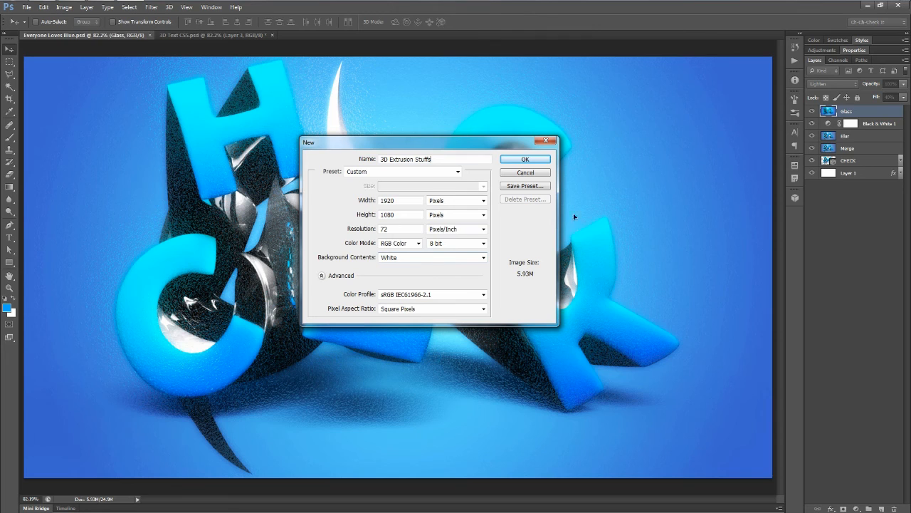
left_click(525, 160)
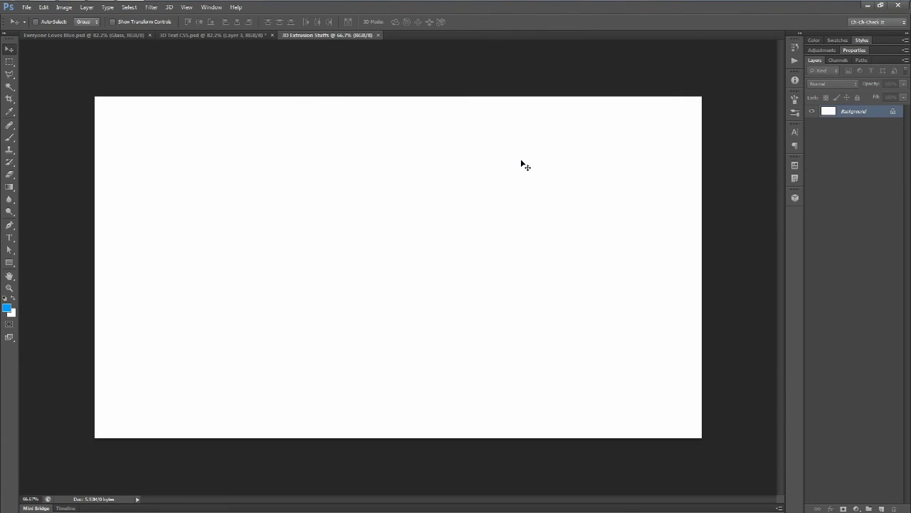
key("ctrl+0")
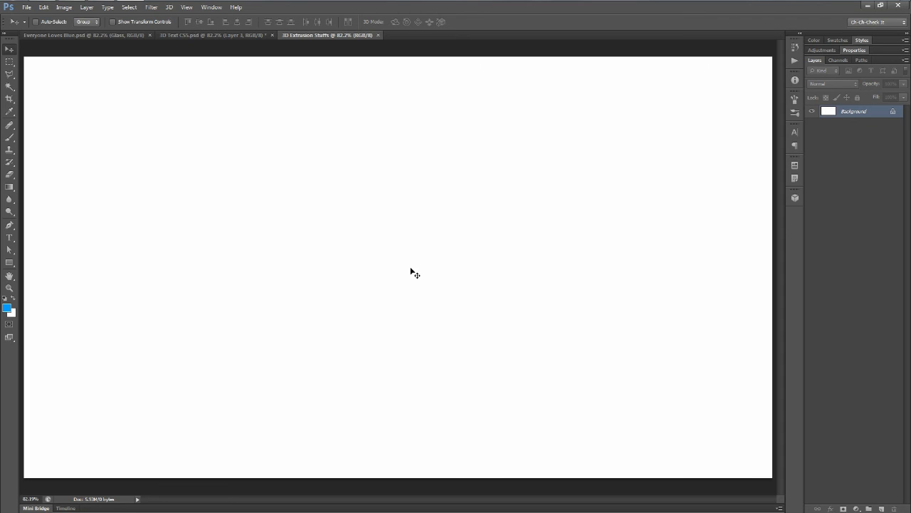
Set up the Type tool with Berlin Sans FB Demi at 525 pt and the blue text color 00aeff
key("t")
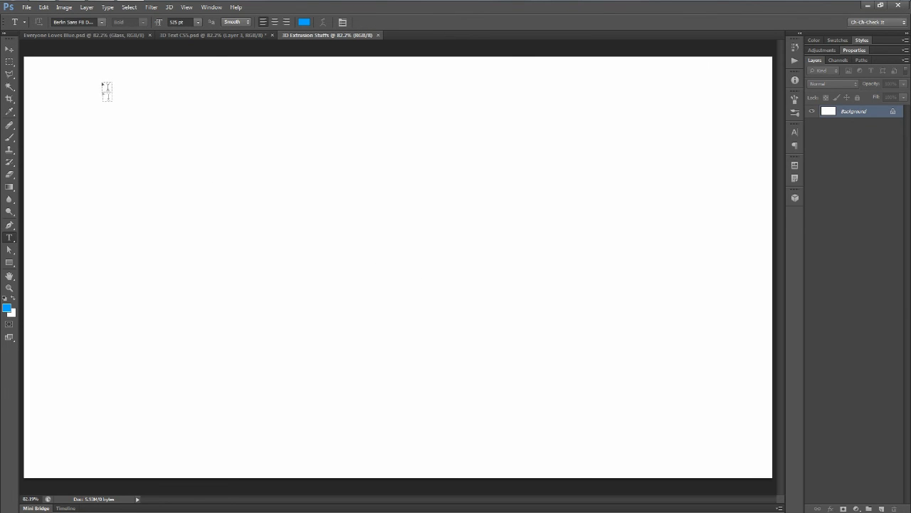
left_click(102, 22)
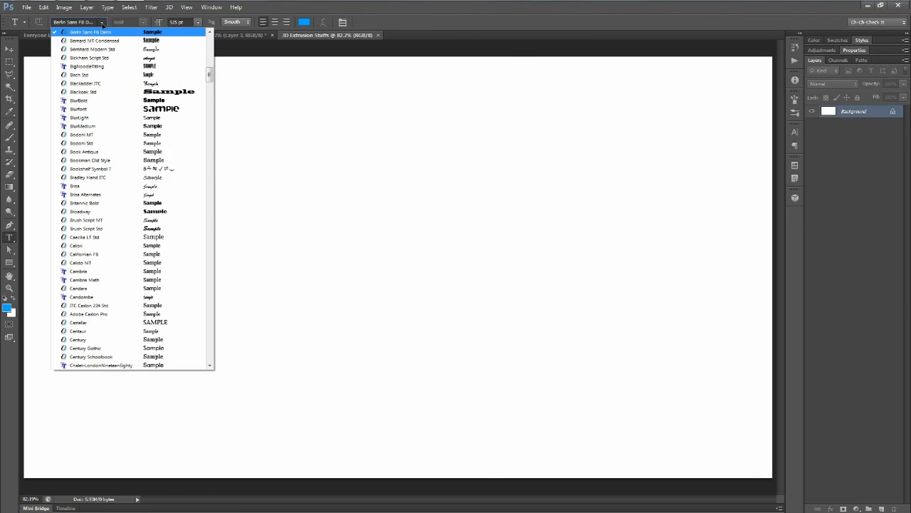
left_click(102, 27)
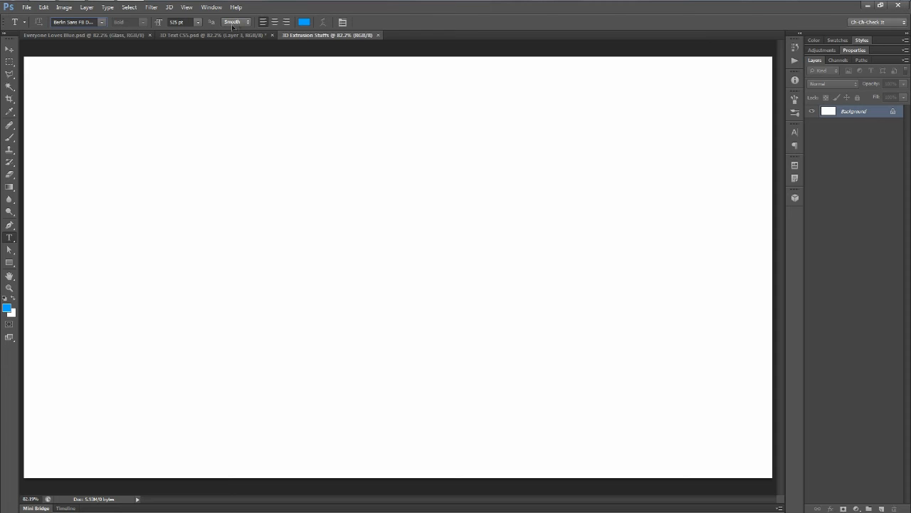
left_click(304, 22)
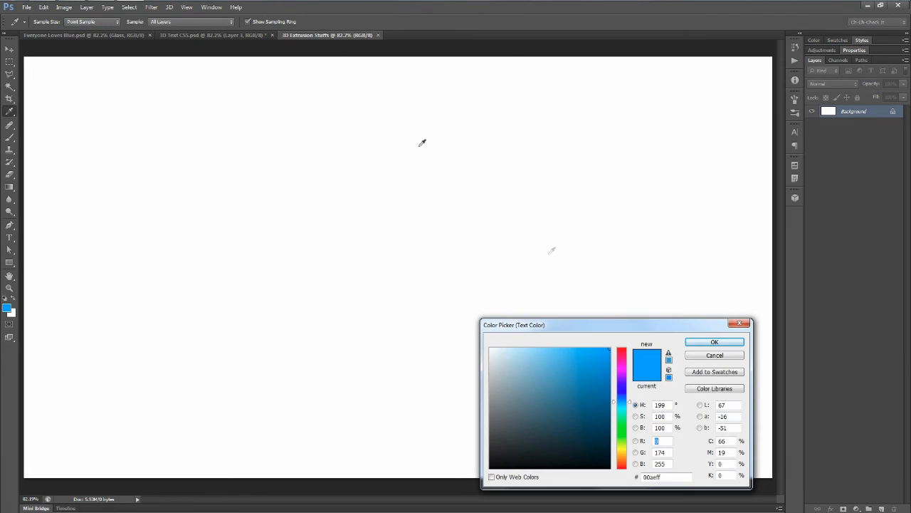
left_click_drag(631, 327, 578, 152)
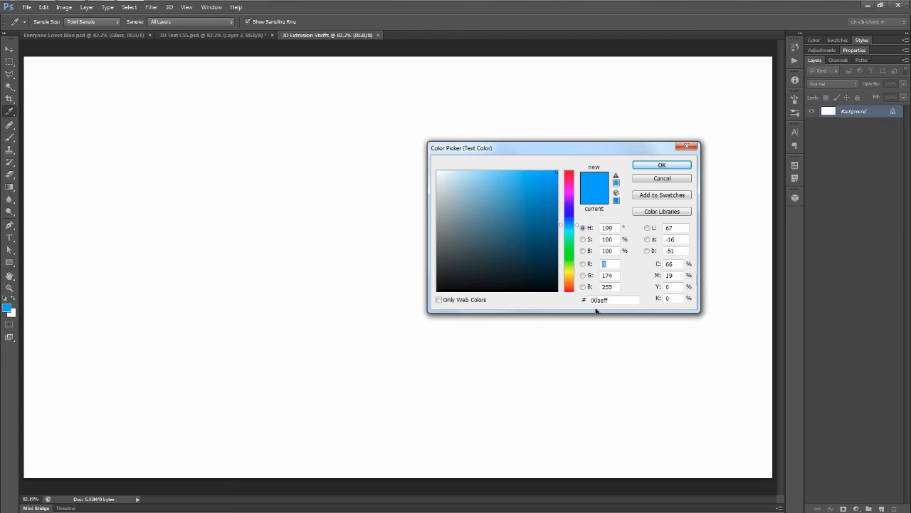
left_click(647, 167)
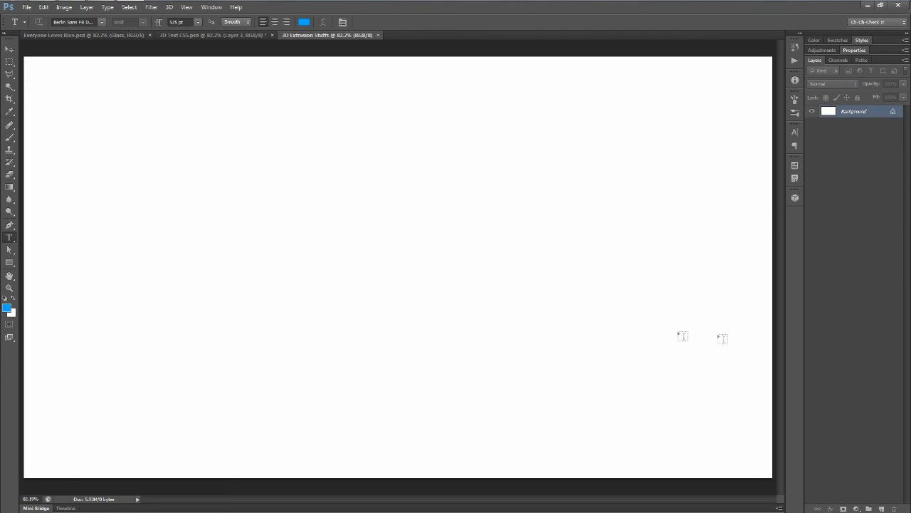
Add the letters C and H as two separate text layers on the left half of the canvas
left_click(44, 316)
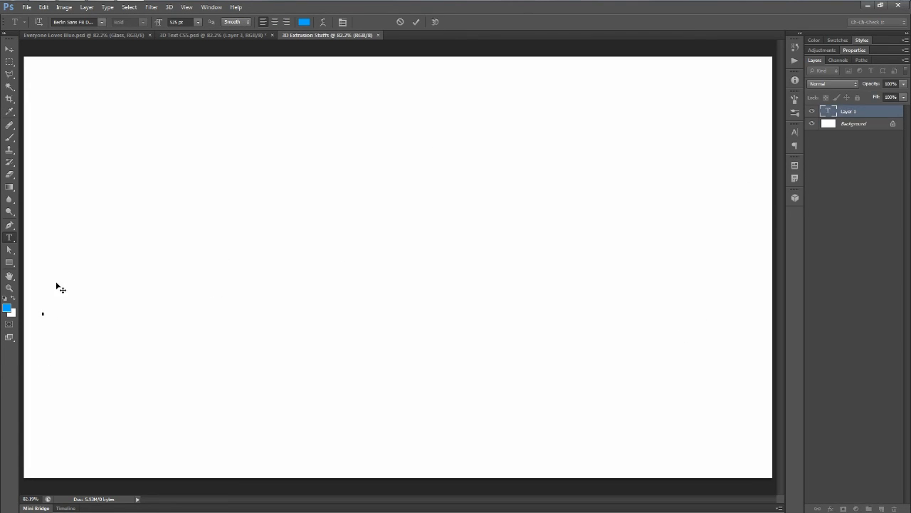
type("C")
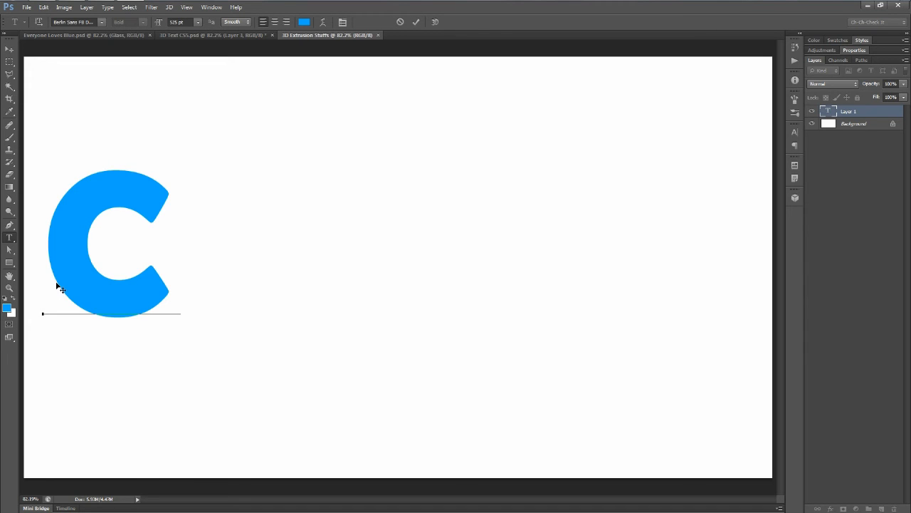
key("ctrl+Return")
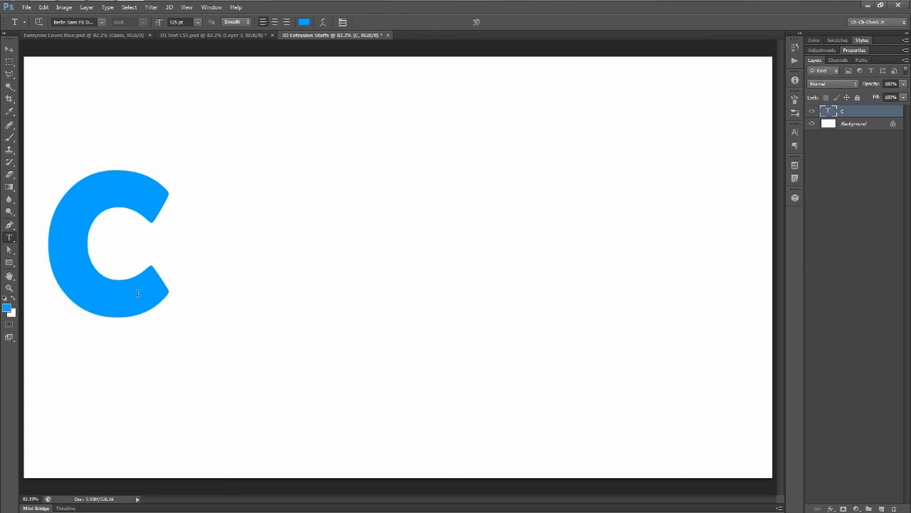
left_click(210, 264)
type("H")
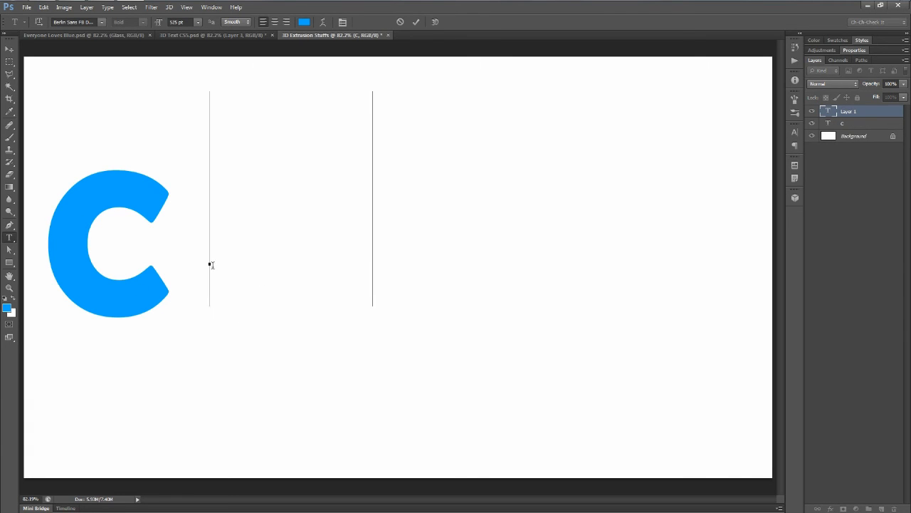
key("ctrl+Return")
Add the letters E, C and K as separate text layers, continuing the word CHECK across the canvas
left_click(342, 329)
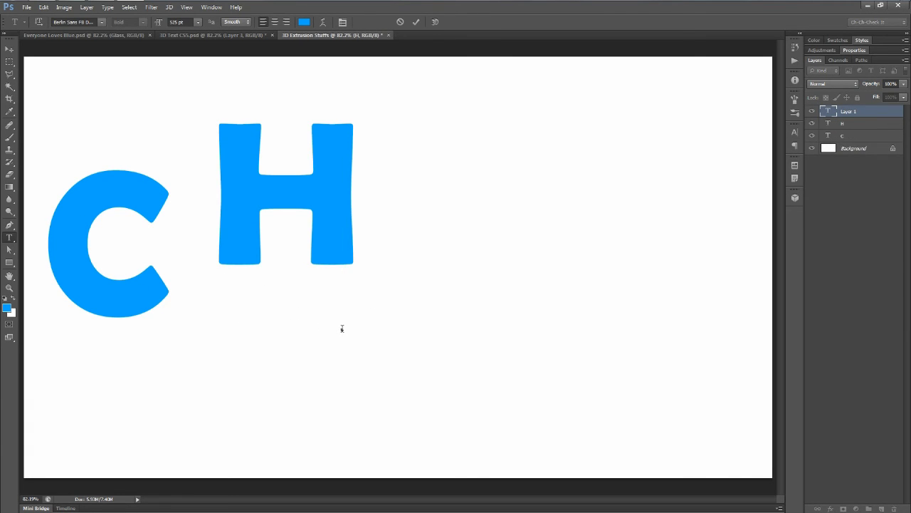
type("E")
key("ctrl+Return")
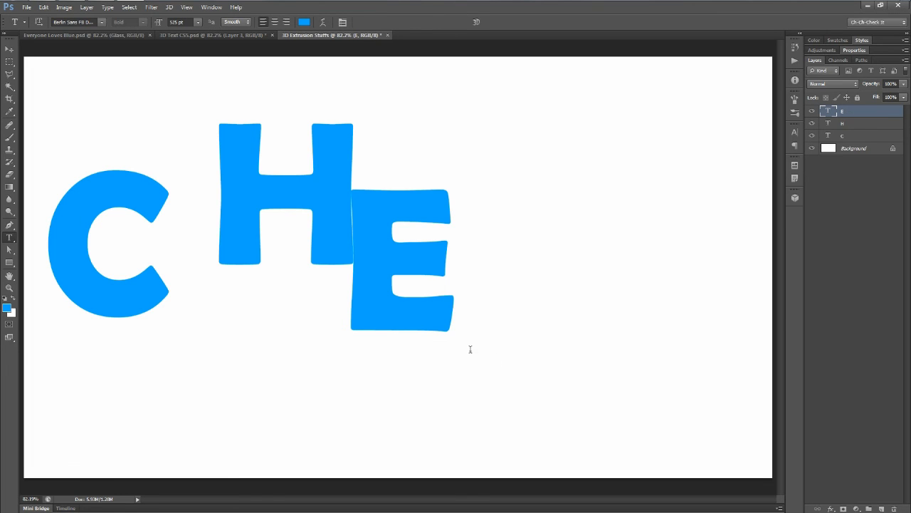
left_click(470, 349)
type("C")
key("ctrl+Return")
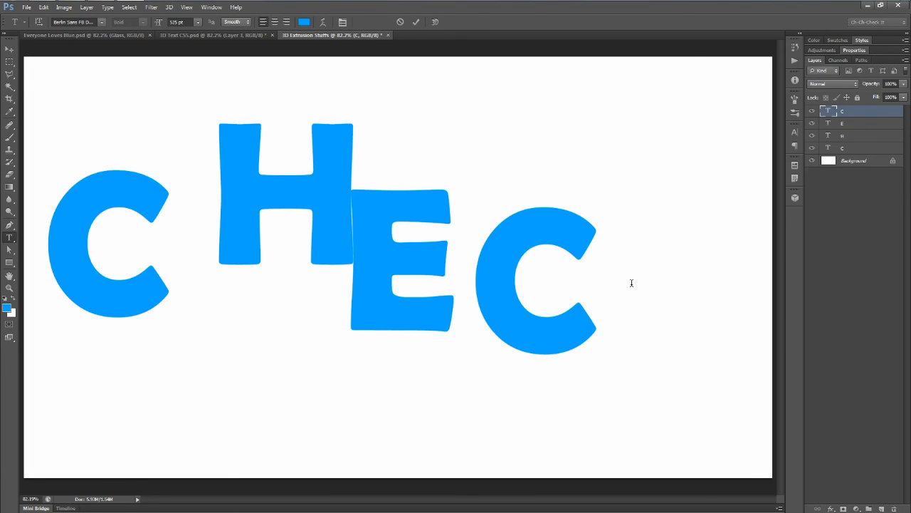
left_click(631, 283)
type("K")
key("ctrl+Return")
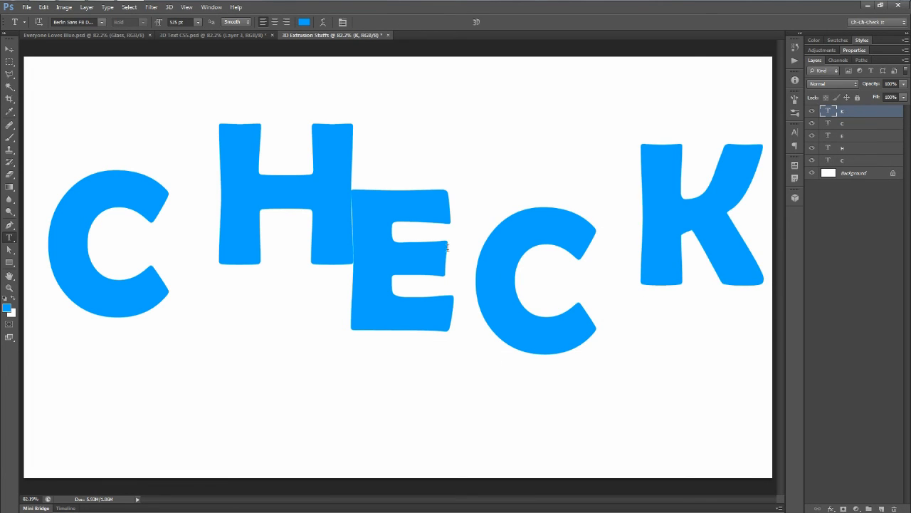
Rearrange the letters by moving H and E leftward, the second C up and left, and K down and left
left_click(849, 147)
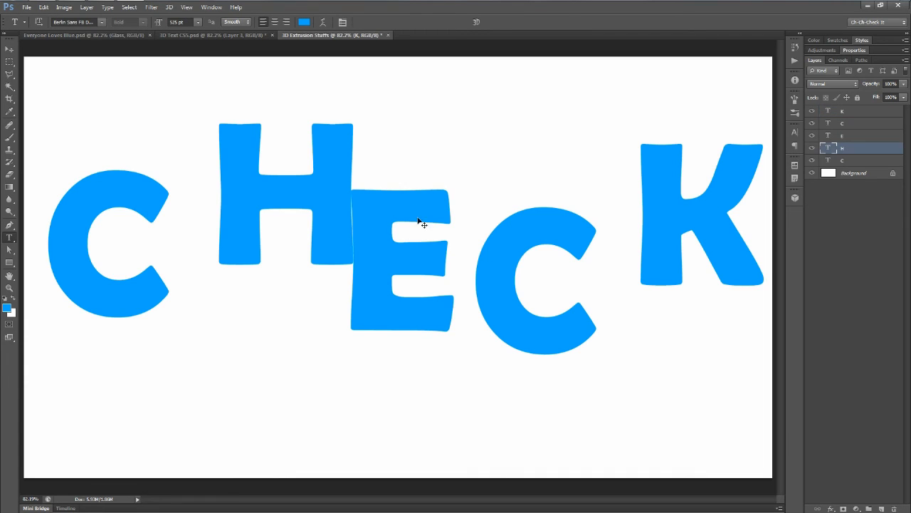
left_click_drag(319, 217, 278, 223, "ctrl")
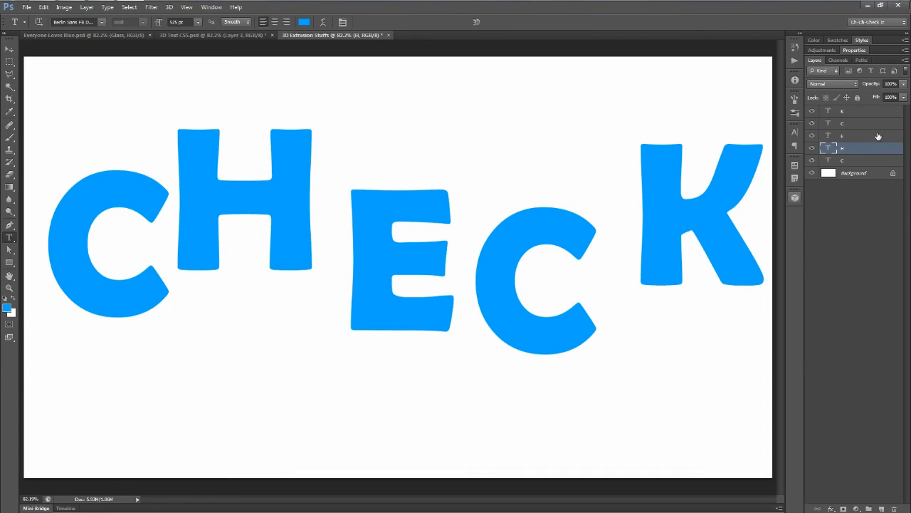
left_click(875, 135)
left_click_drag(554, 289, 524, 289, "ctrl")
left_click(855, 123)
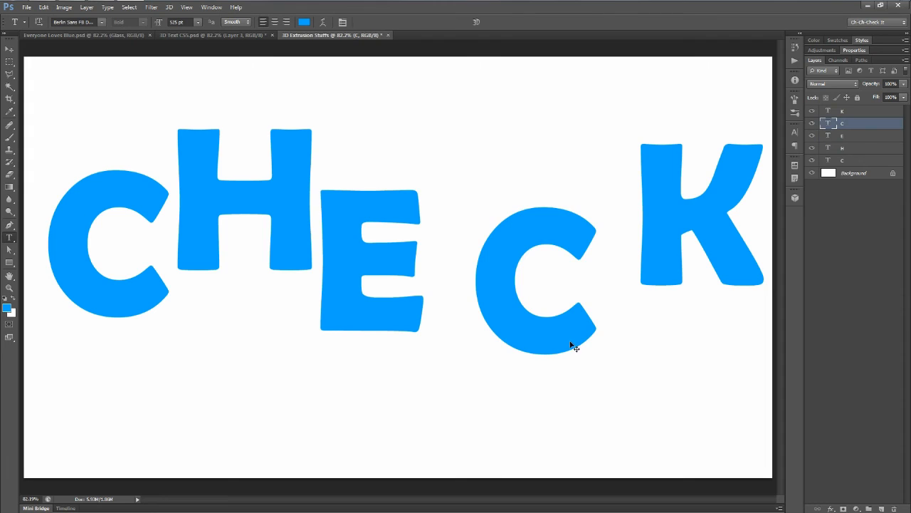
left_click_drag(572, 345, 532, 289, "ctrl")
left_click(855, 112)
left_click_drag(713, 266, 672, 317, "ctrl")
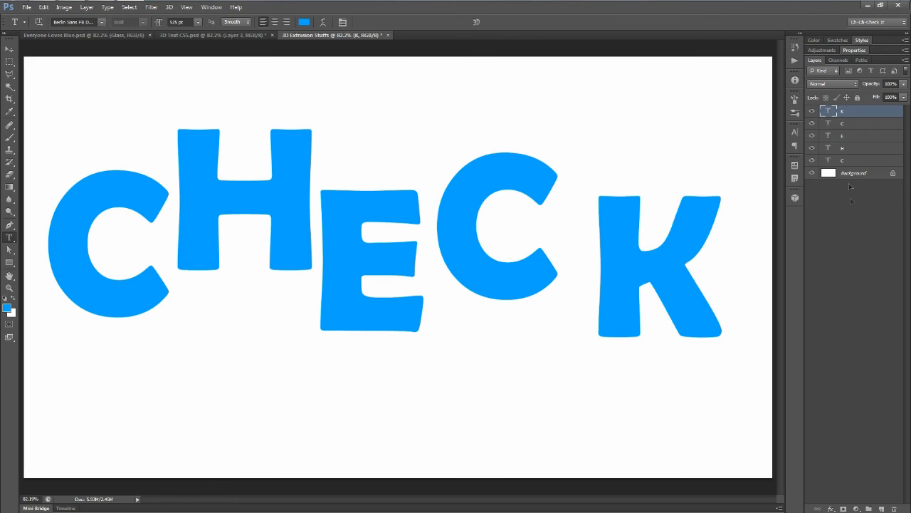
Apply a Gradient Overlay to the first C with the Soft Light blend mode
left_click(850, 163)
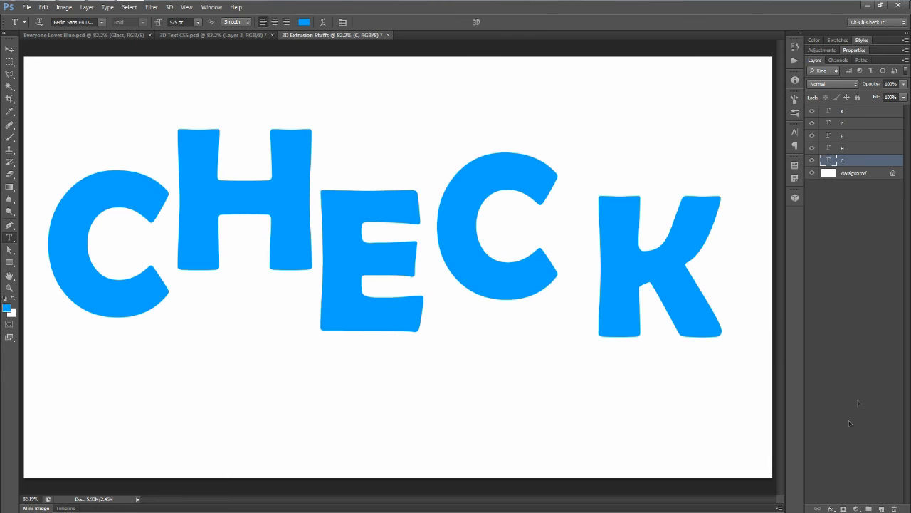
left_click(831, 508)
left_click(863, 471)
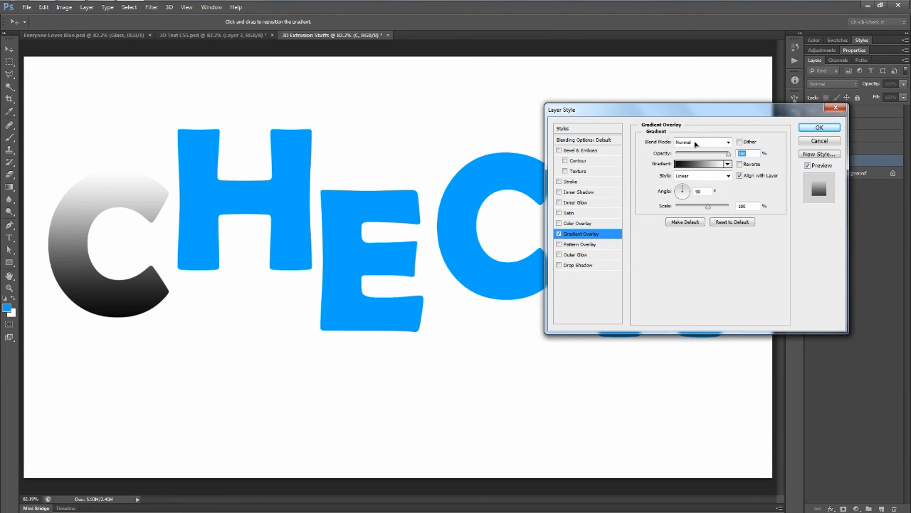
left_click(685, 143)
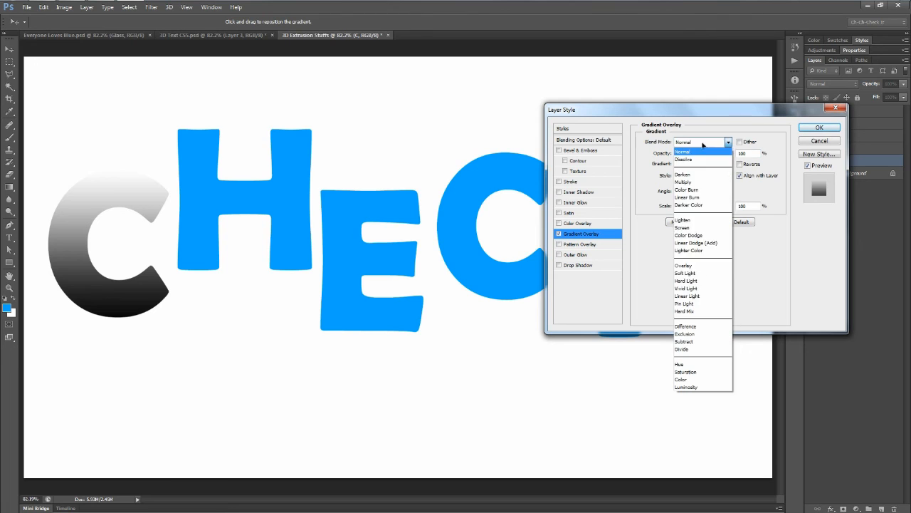
left_click(686, 274)
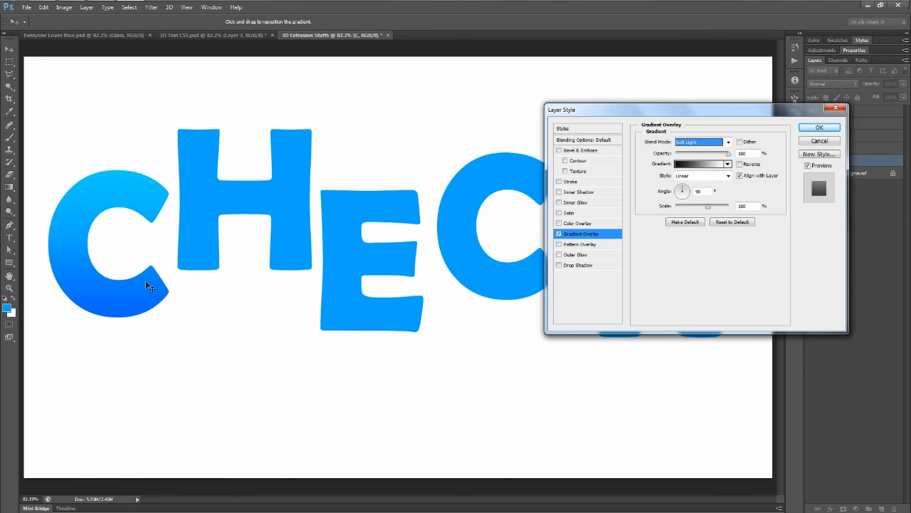
Add a white Inner Glow to the first C in Linear Dodge (Add) mode with 20% opacity, 10% noise and 45 px size
left_click(582, 203)
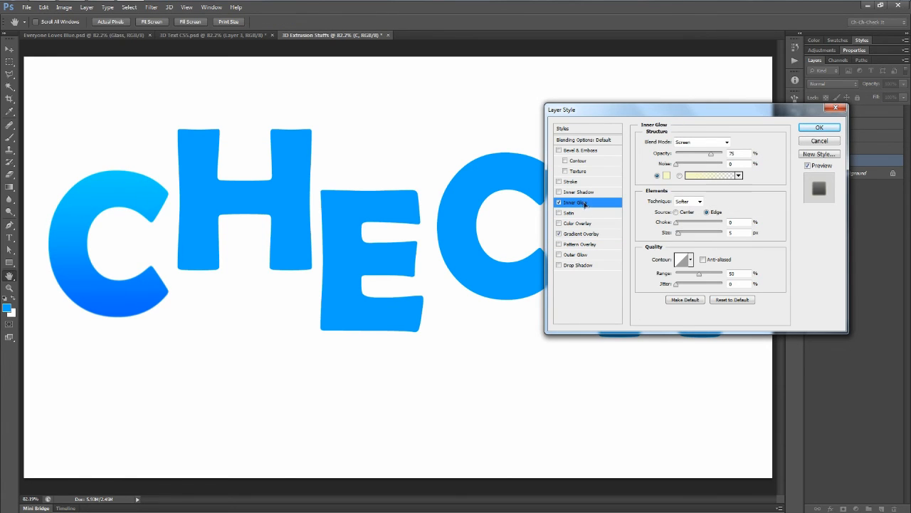
left_click(700, 144)
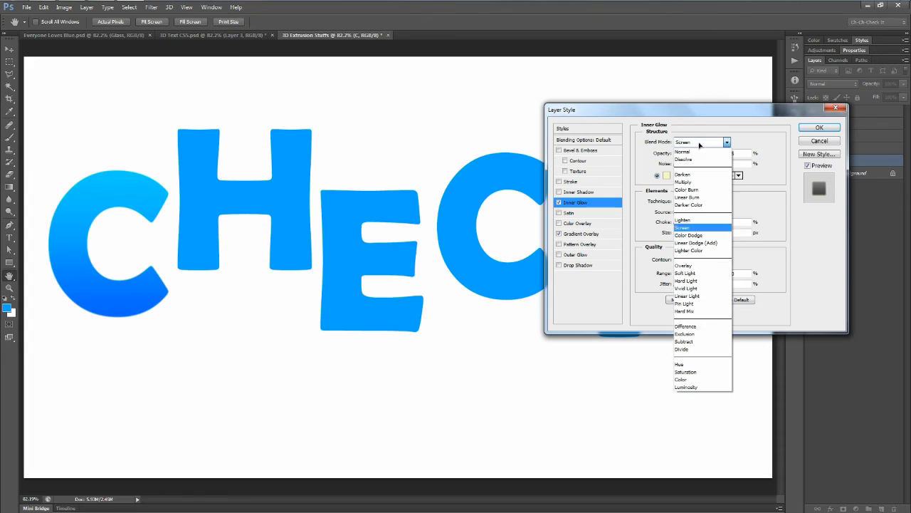
left_click(695, 243)
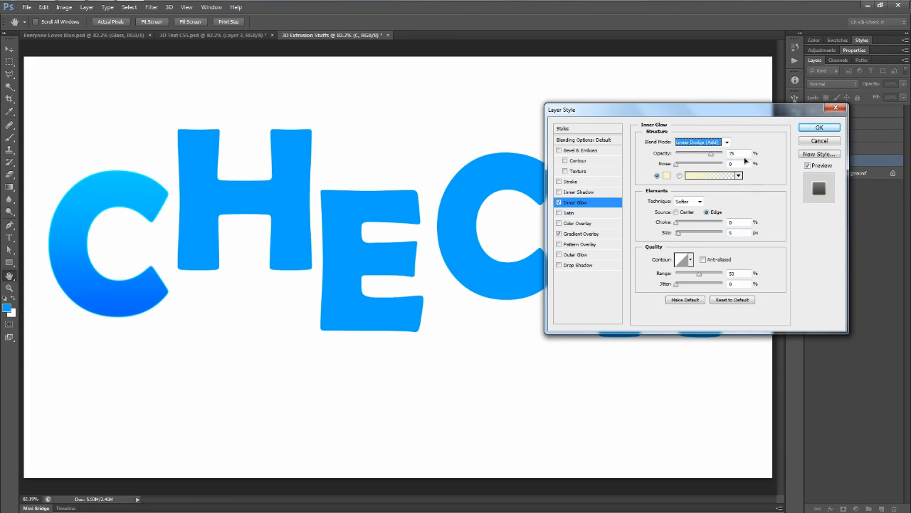
double_click(733, 153)
type("20")
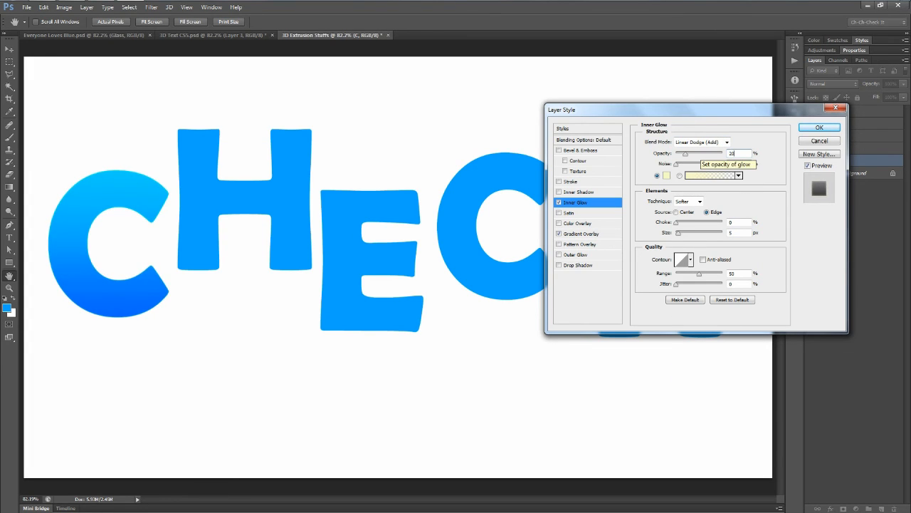
key("Tab")
type("10")
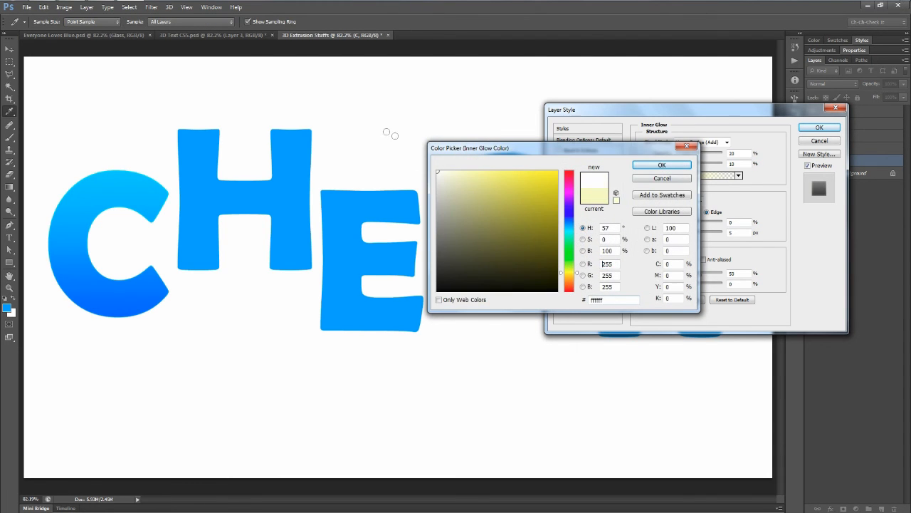
left_click(661, 166)
left_click(743, 233)
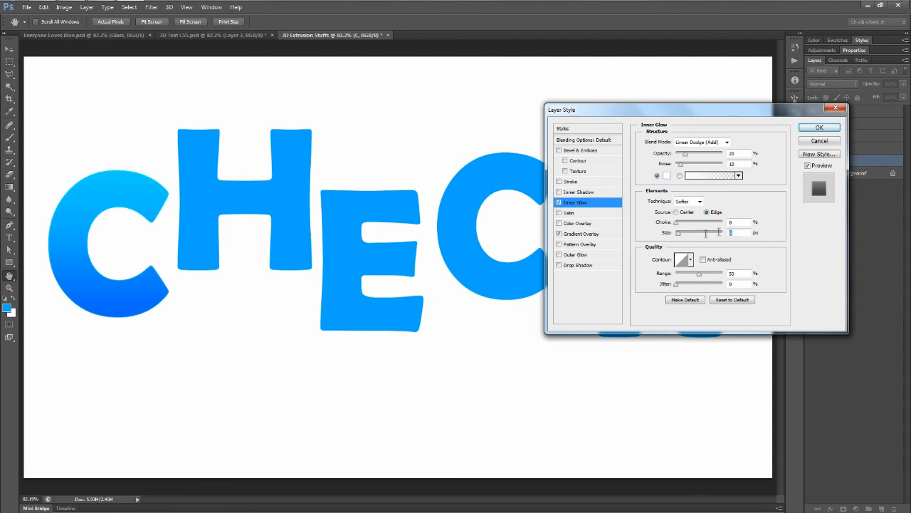
type("45")
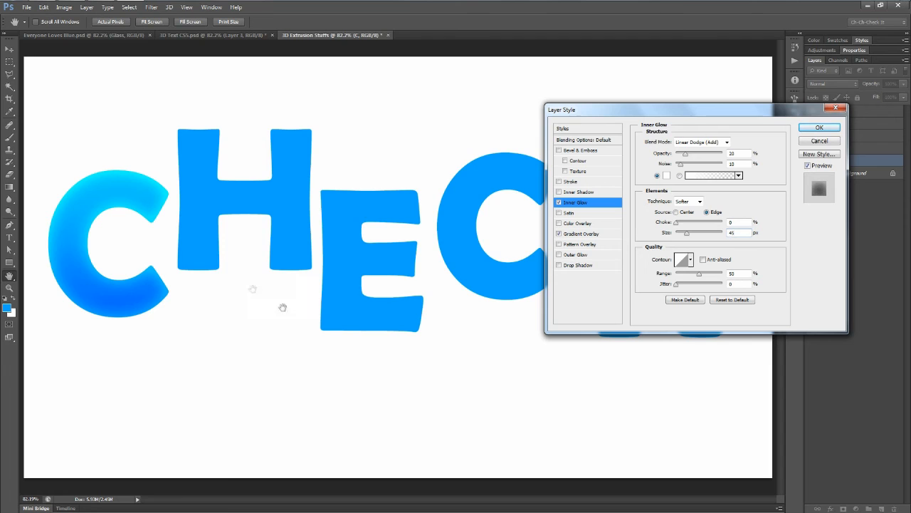
Copy the first C's layer style and paste it onto the H, E, second C and K layers
left_click(825, 128)
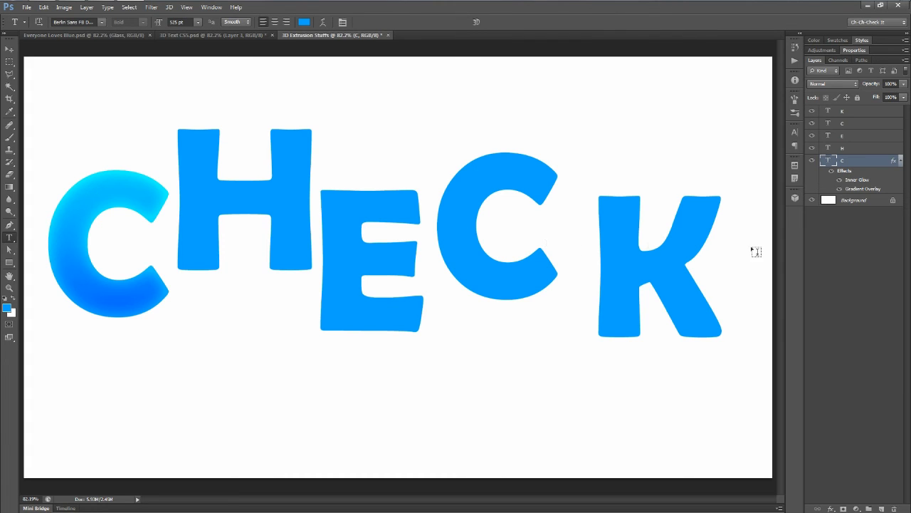
right_click(894, 163)
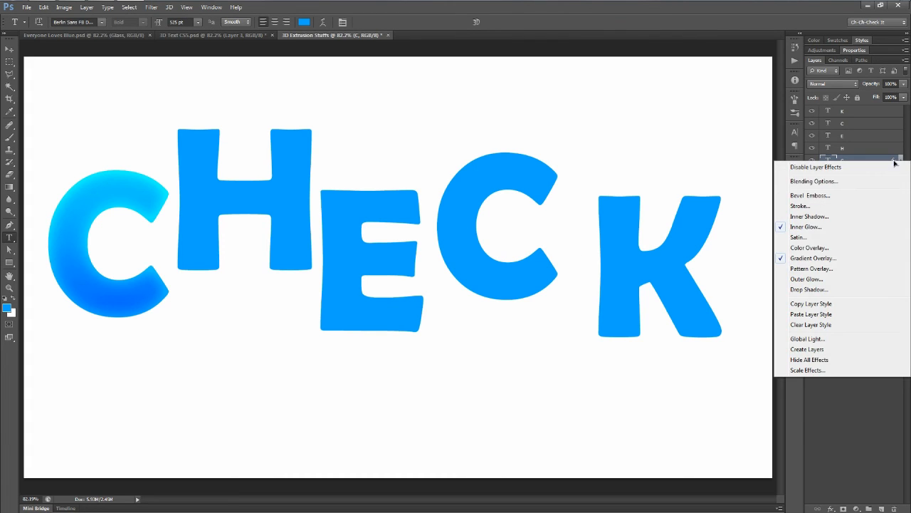
left_click(838, 303)
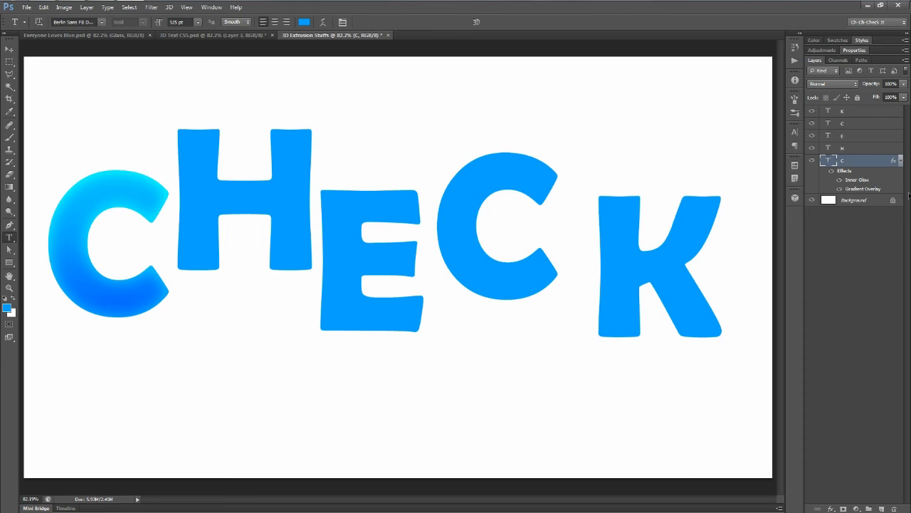
left_click(854, 150)
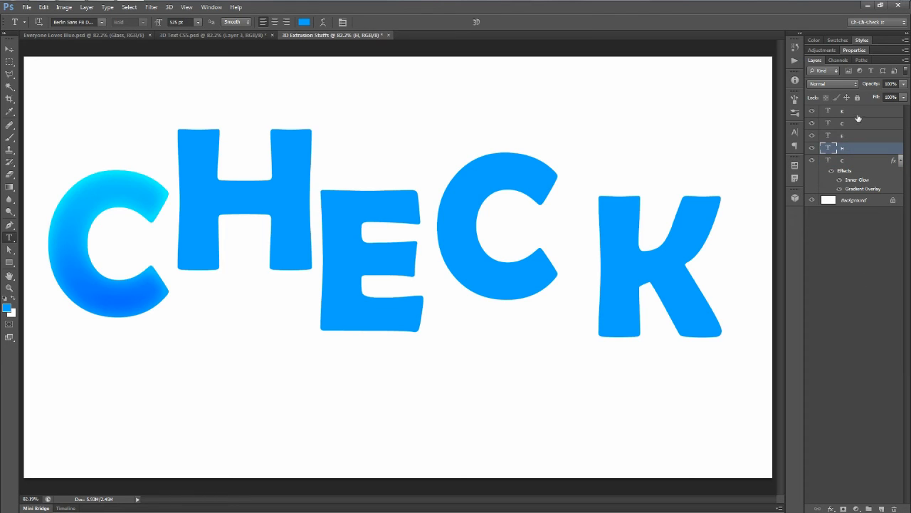
left_click(858, 117, "shift")
right_click(845, 112)
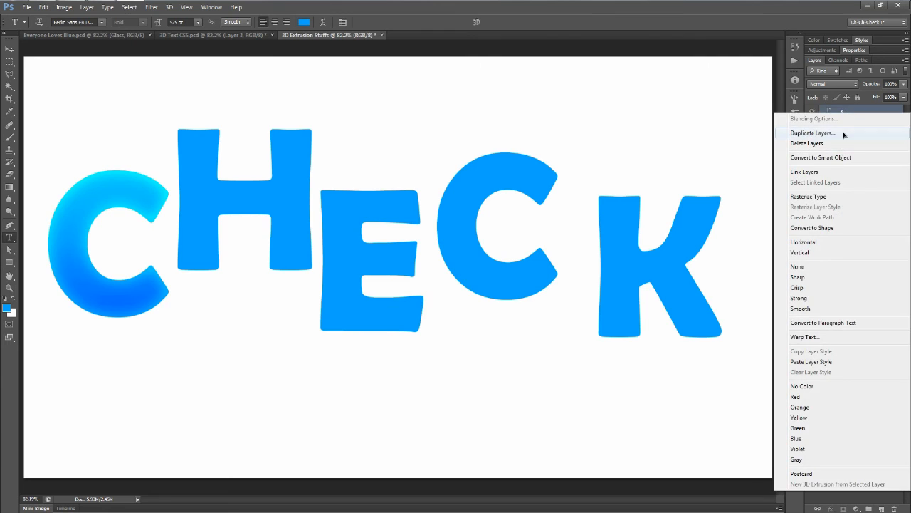
left_click(821, 362)
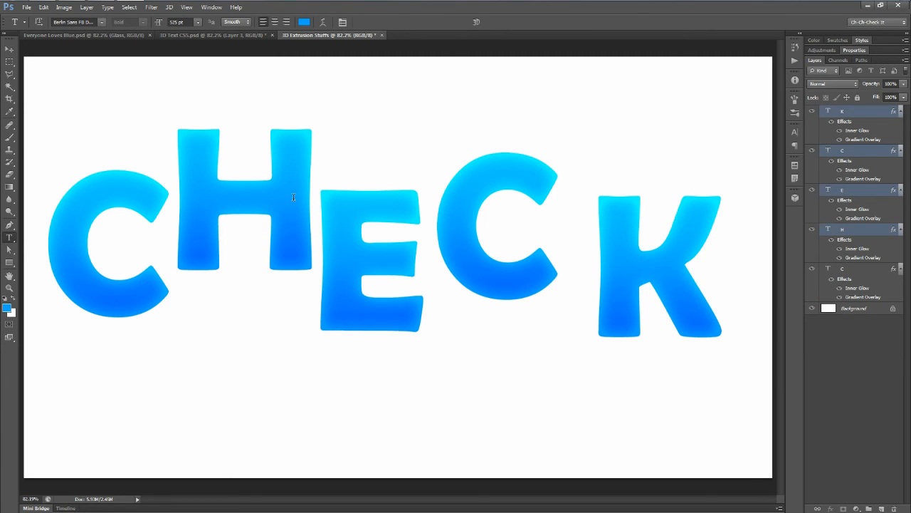
Collapse the effects lists and rasterize the layer styles of all five letter layers together
left_click(901, 114)
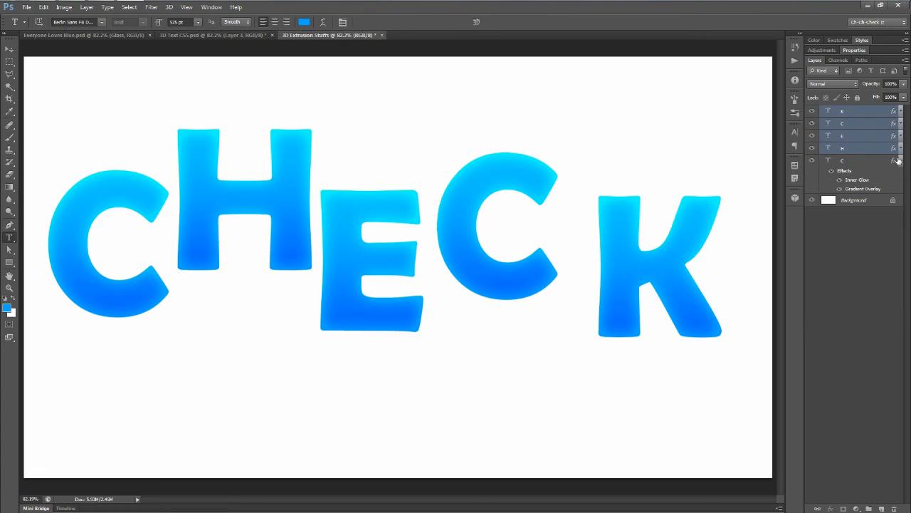
left_click(895, 161)
left_click(900, 161)
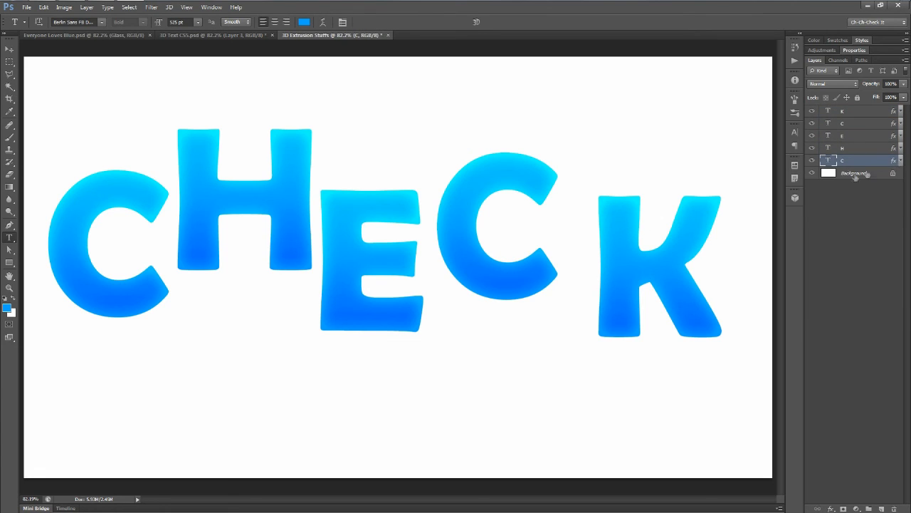
left_click(852, 113, "shift")
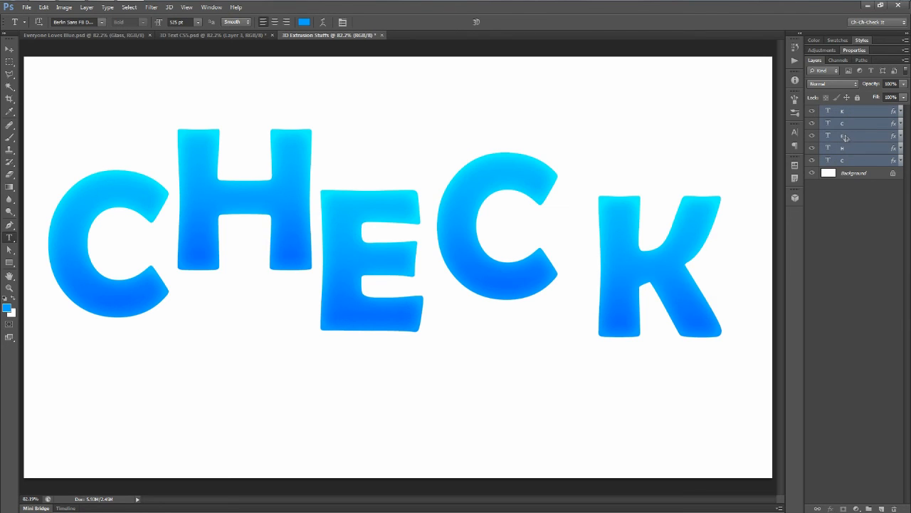
right_click(845, 137)
left_click(782, 227)
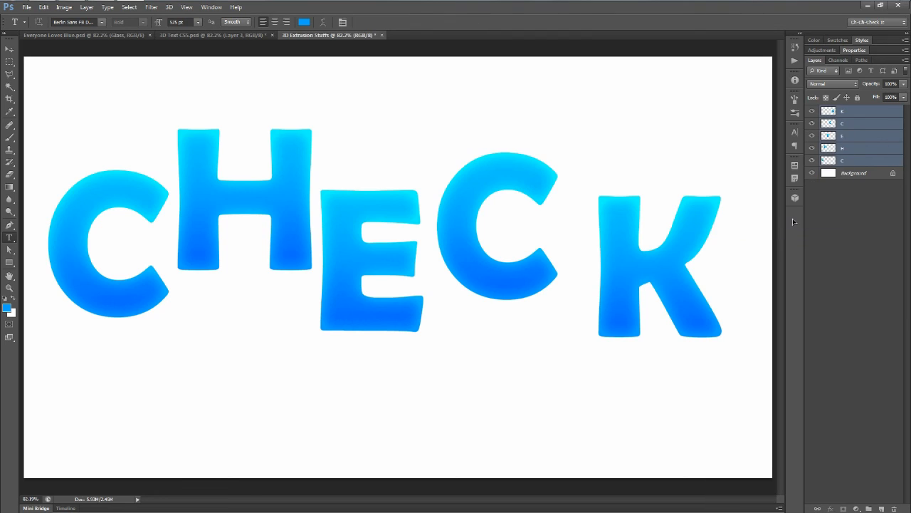
Create a new 3D extrusion from the first C layer, accepting the switch to the 3D workspace
left_click(855, 163)
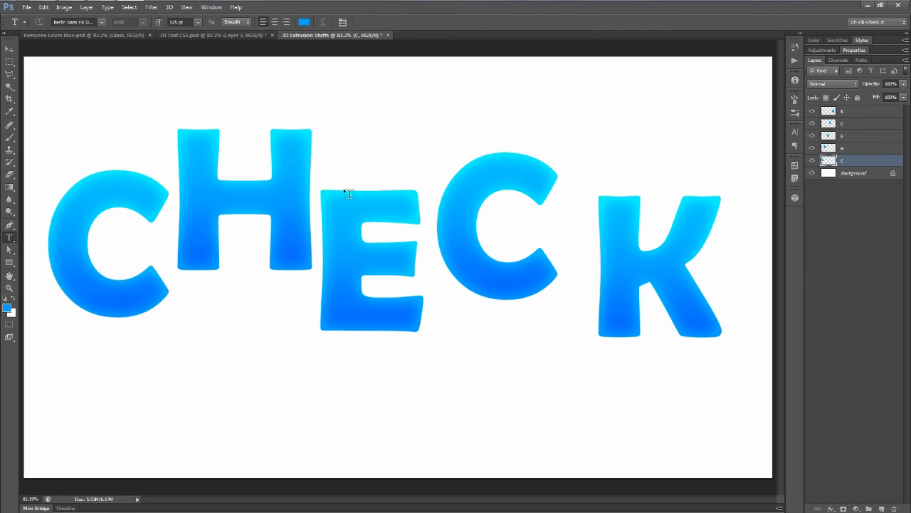
left_click(170, 8)
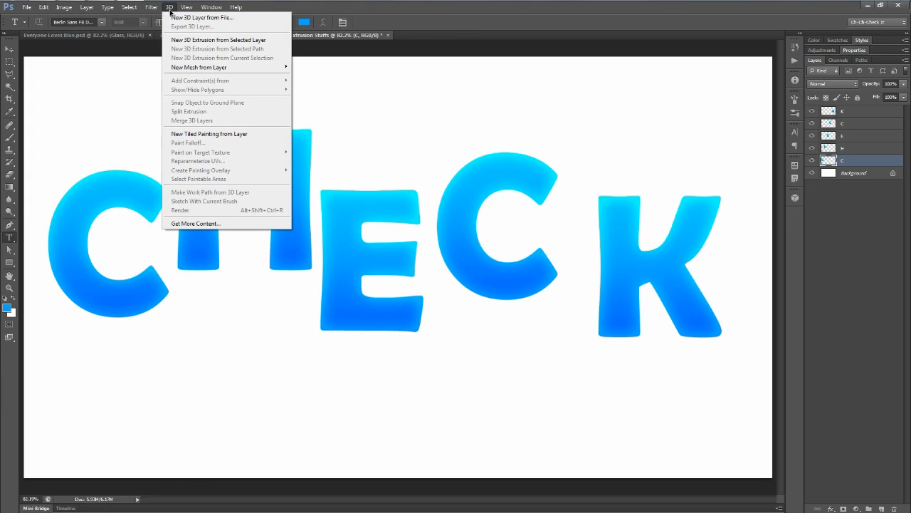
left_click(275, 43)
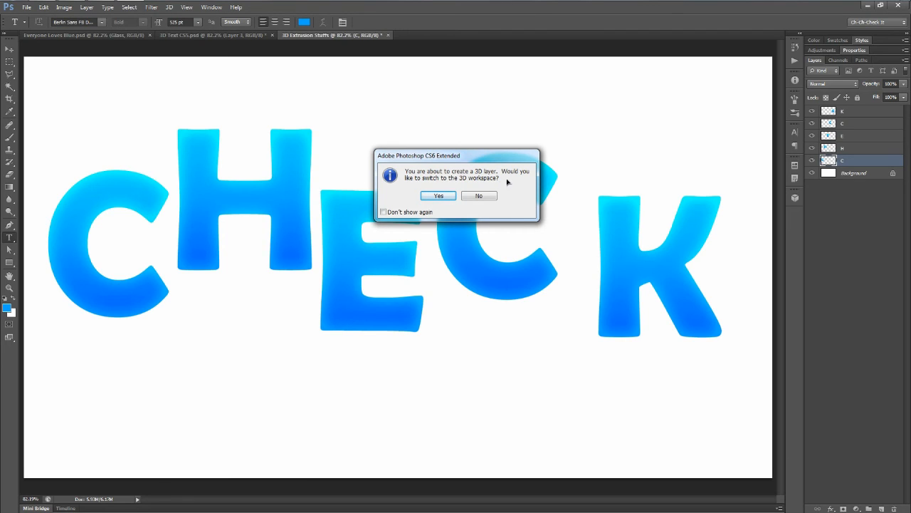
left_click(436, 196)
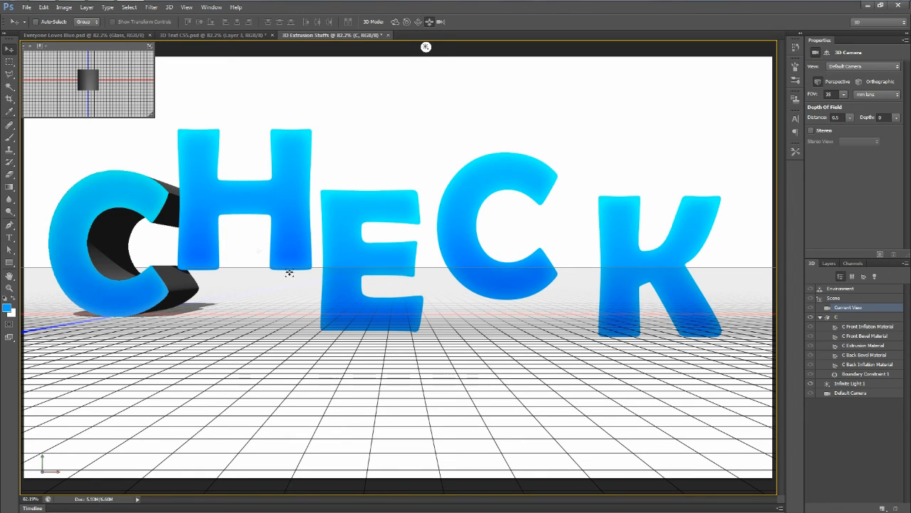
Hide the H, E, second C and K layers, and return to the 3D scene list
left_click(829, 263)
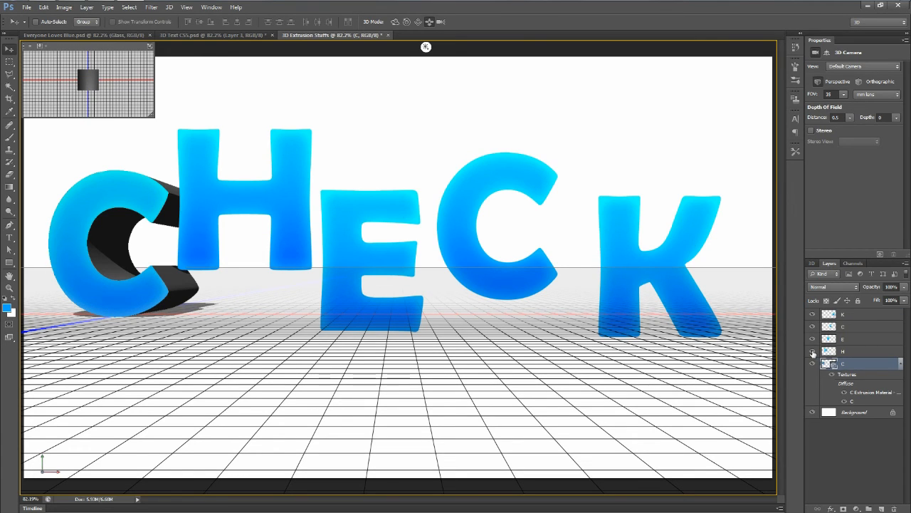
left_click_drag(813, 353, 812, 314)
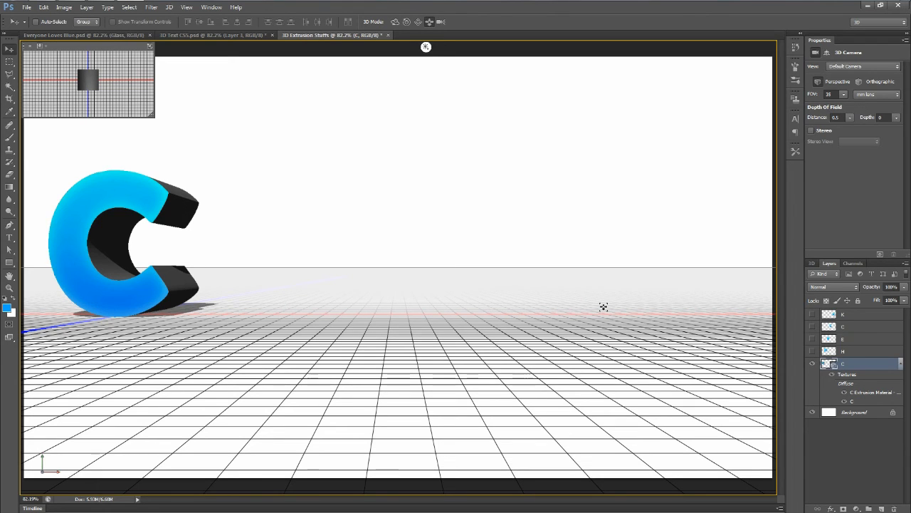
left_click(811, 264)
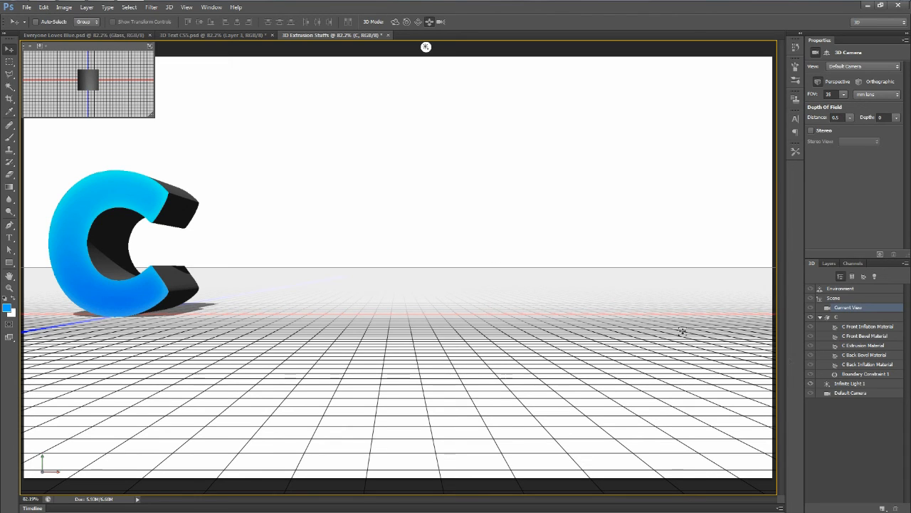
Rotate the C mesh slightly so its front faces the viewer more, and roll it back to nearly upright
left_click(846, 319)
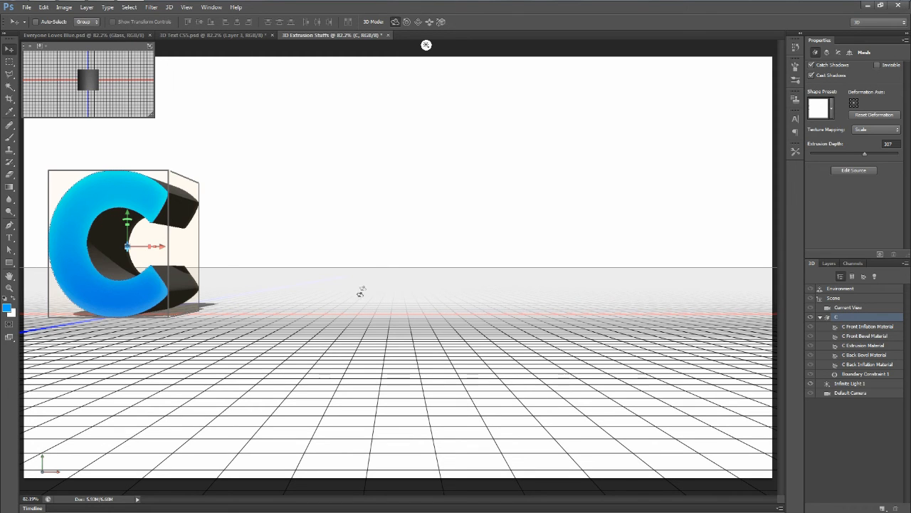
left_click_drag(357, 237, 393, 232)
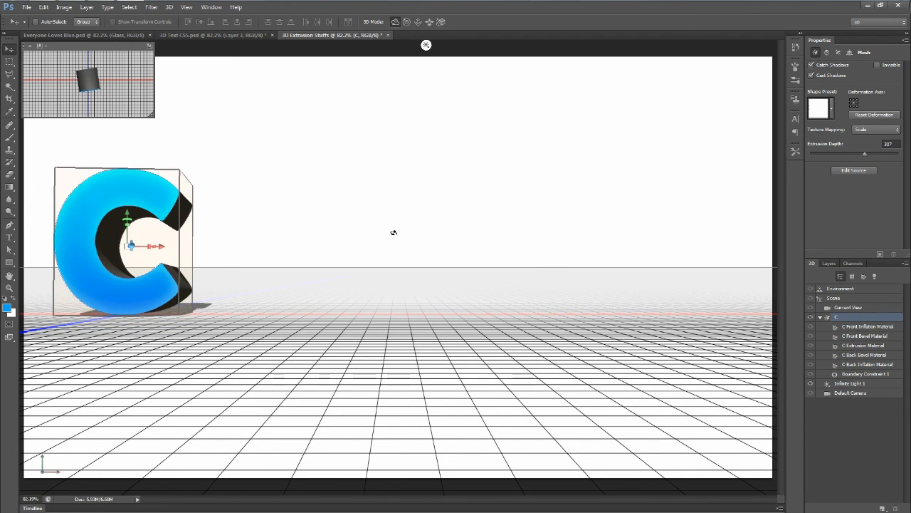
left_click(406, 21)
left_click_drag(330, 197, 20, 231)
left_click_drag(282, 202, 314, 188)
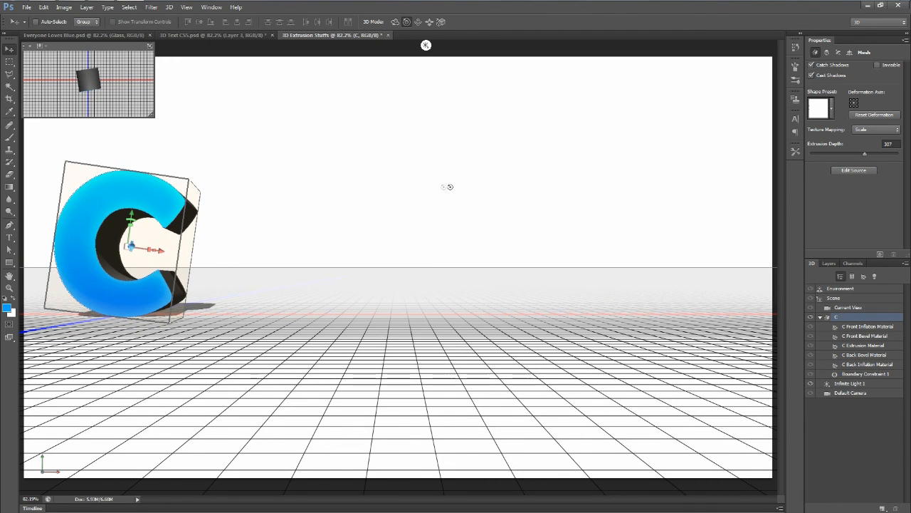
left_click_drag(443, 187, 377, 184)
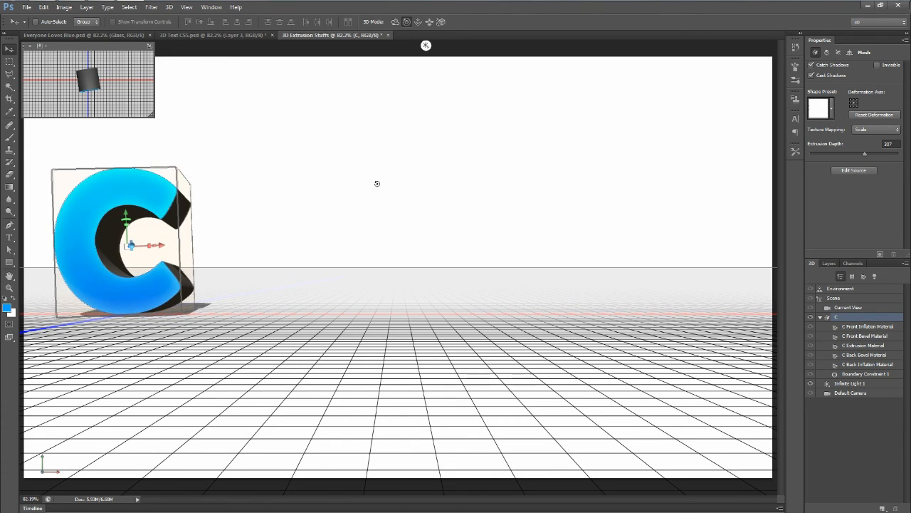
Move the C mesh up and right above the ground plane, and slide it closer to the camera
left_click(418, 22)
mouse_move(356, 207)
left_mouse_down()
mouse_move(387, 178)
mouse_move(505, 148)
mouse_move(571, 188)
mouse_move(367, 213)
left_mouse_up()
left_click(429, 23)
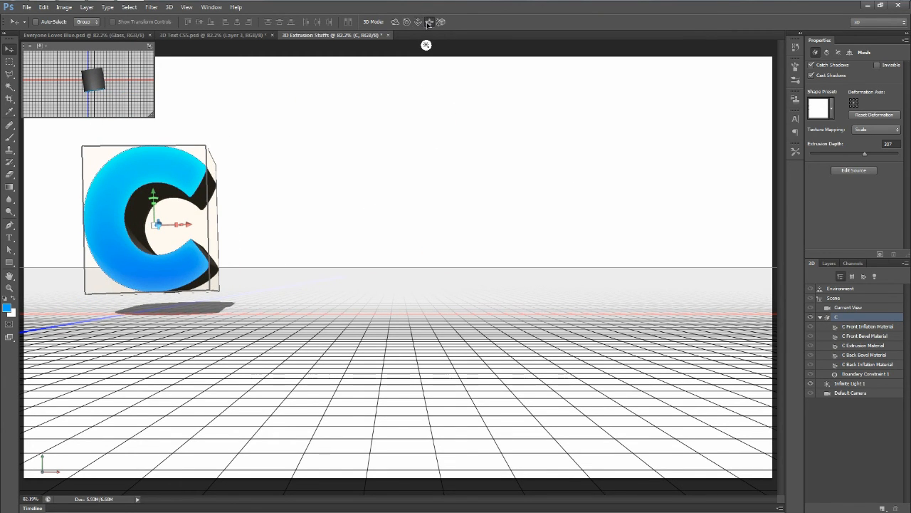
left_click_drag(368, 215, 434, 297)
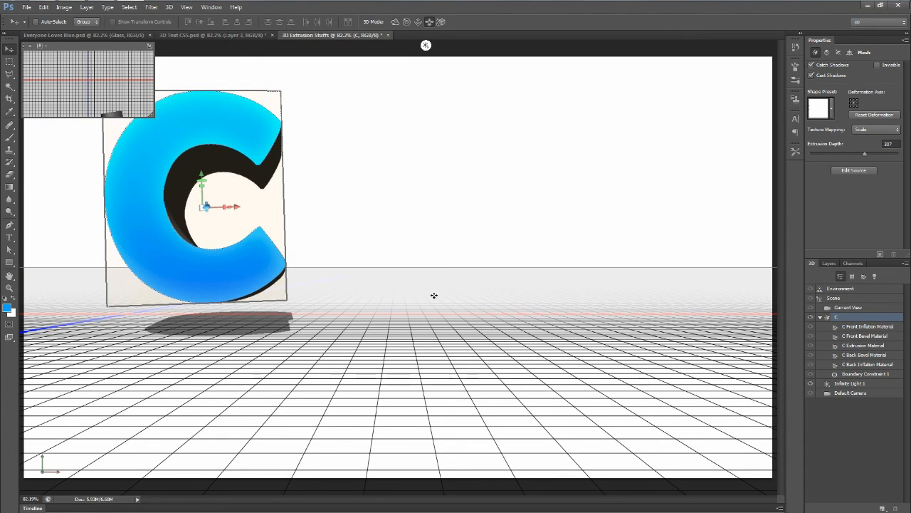
Try scaling up the C mesh, and undo the scaling
left_click(442, 22)
left_click_drag(427, 161, 419, 81)
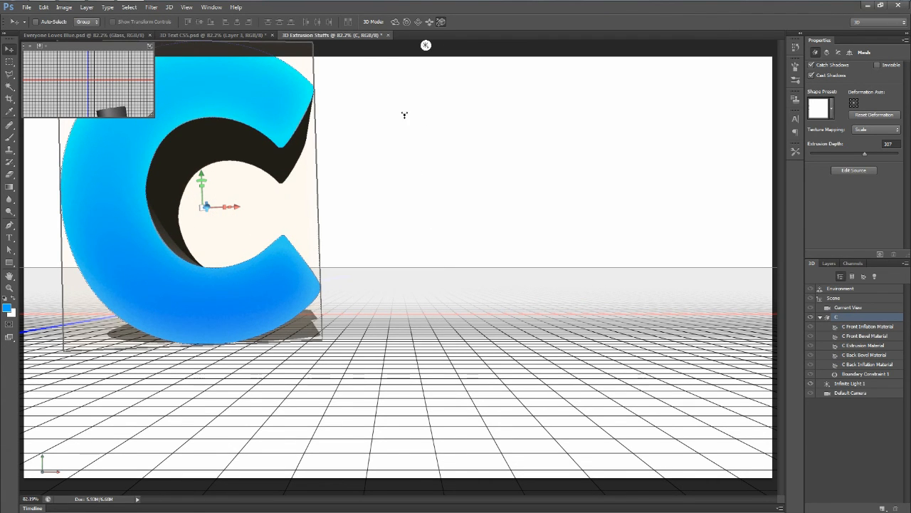
key("ctrl+z")
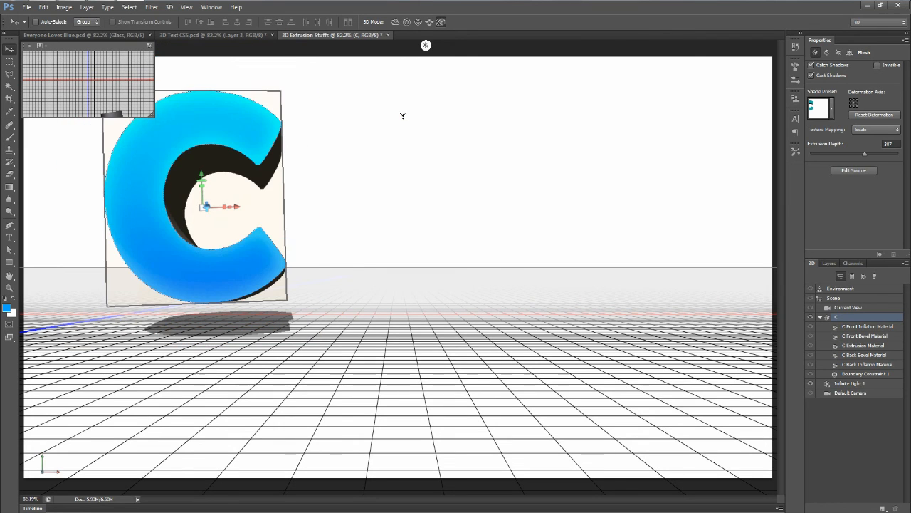
Raise the Current View camera so the C and the ground plane sit lower in the frame
left_click(862, 309)
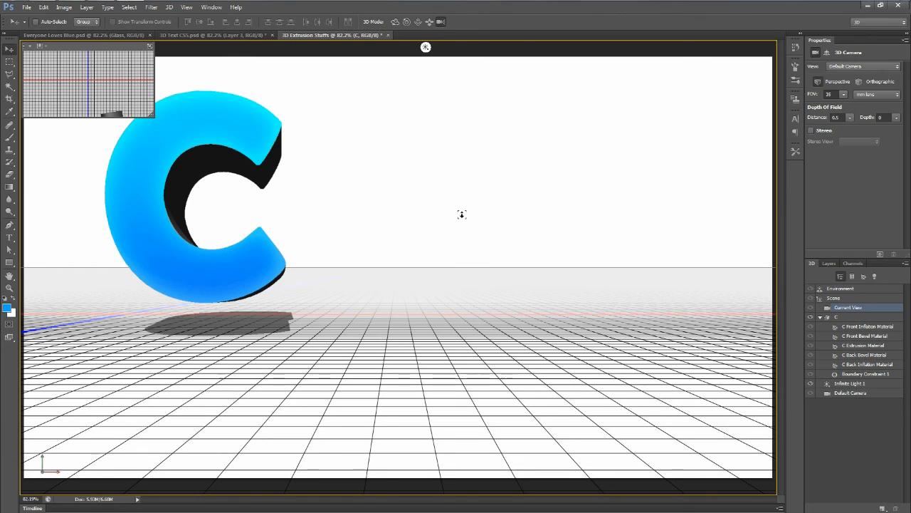
left_click(418, 22)
left_click_drag(425, 102, 425, 181)
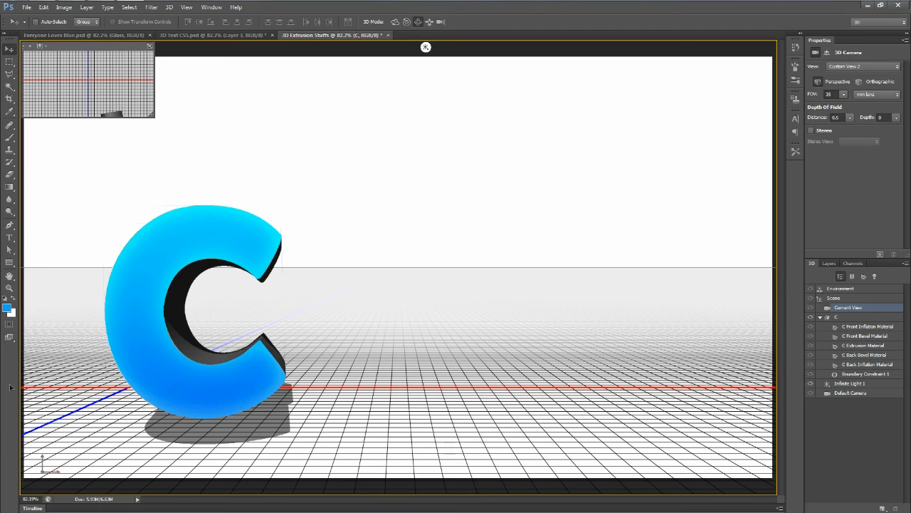
Slide the C mesh farther back into the scene and slightly left, away from the camera
left_click(858, 318)
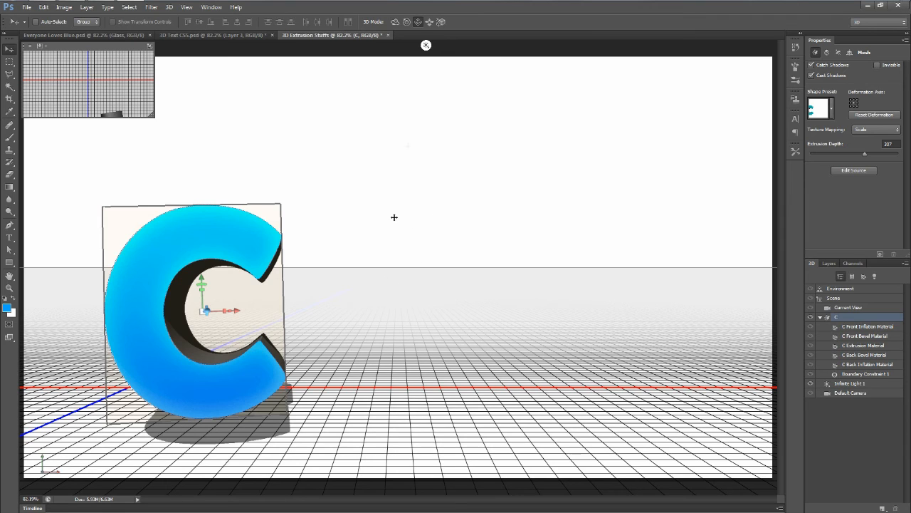
left_click(429, 21)
left_click_drag(477, 343, 496, 275)
left_click(418, 22)
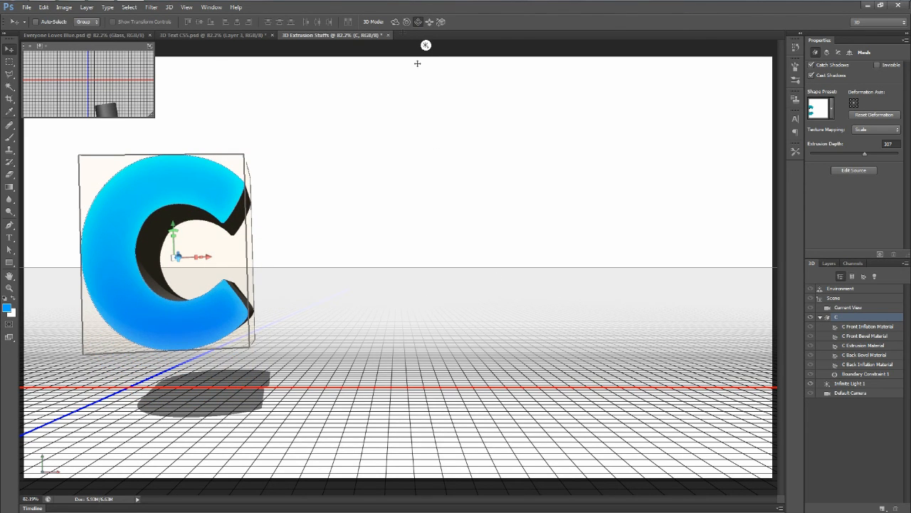
Tilt the C mesh counterclockwise with more of its extruded side exposed, and shift it slightly down and left
left_click(407, 21)
left_click_drag(479, 157, 435, 153)
left_click(395, 21)
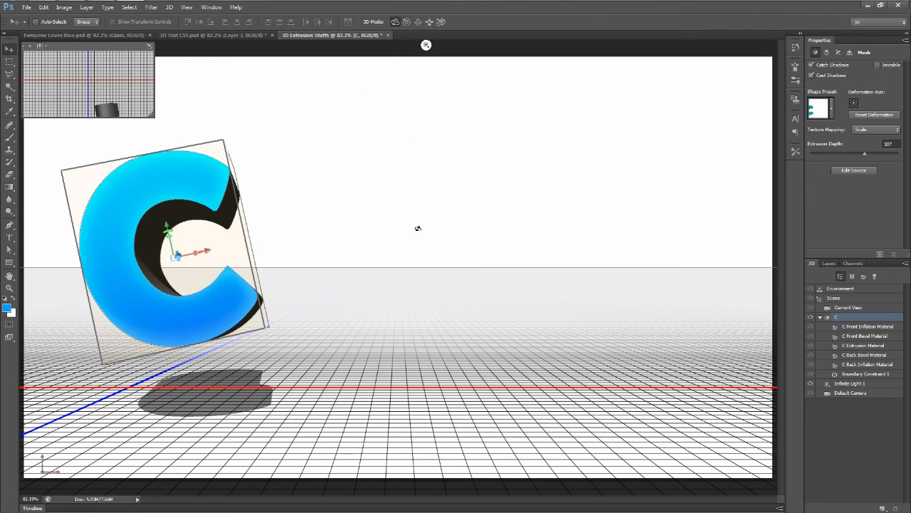
left_click_drag(417, 228, 403, 225)
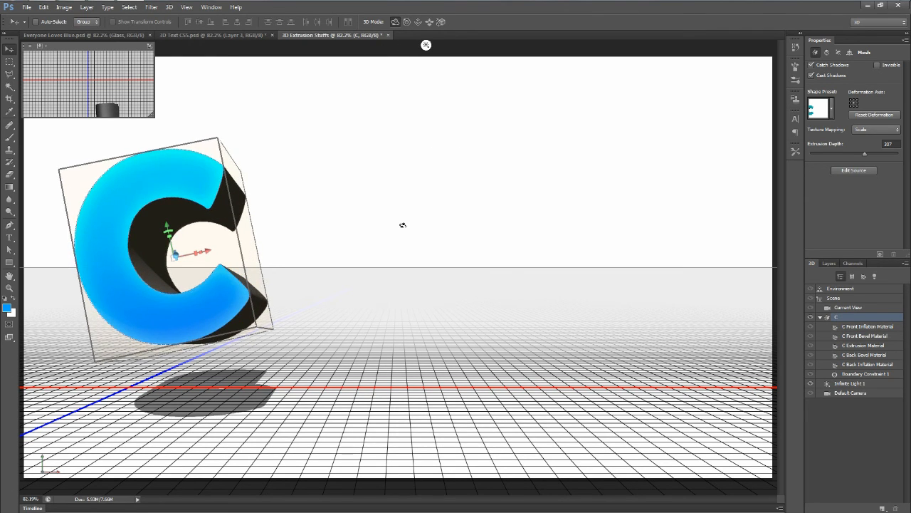
left_click(418, 22)
left_click_drag(451, 135, 444, 146)
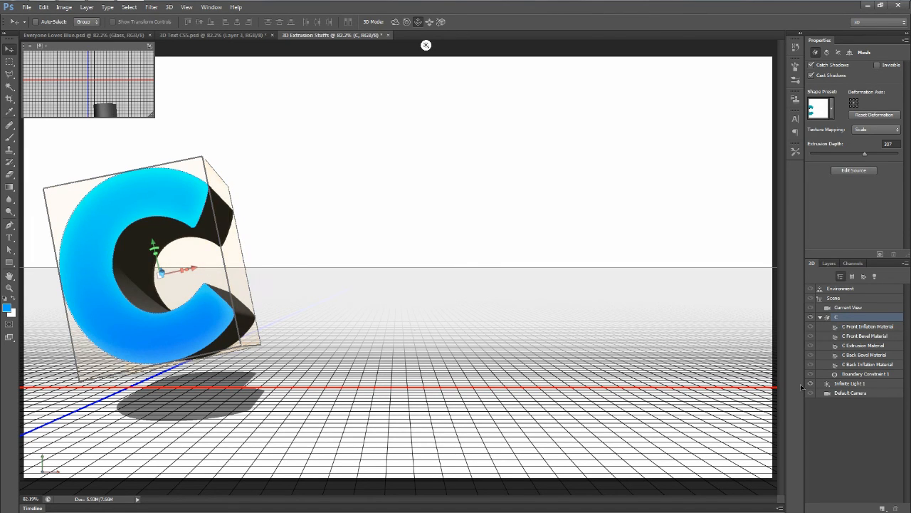
Set the C's deform extrusion depth to 2500 and its taper to 0%
left_click(828, 53)
left_click(828, 54)
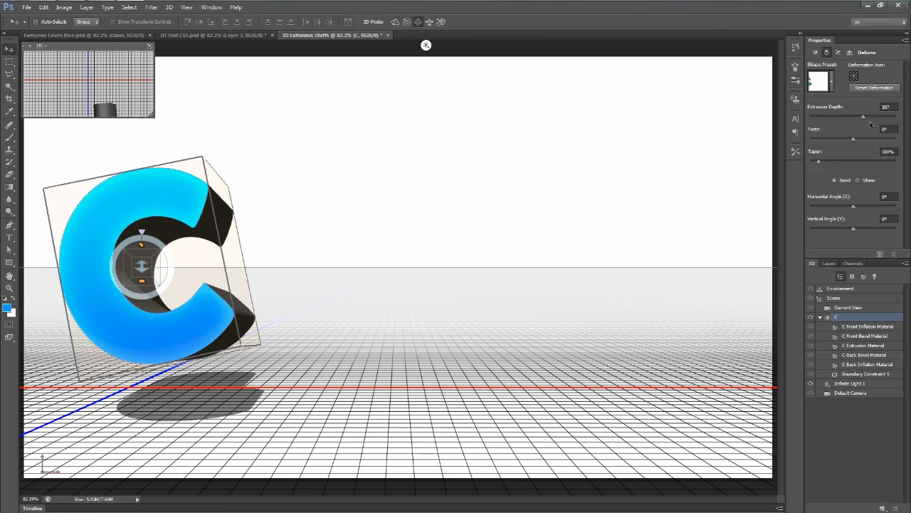
left_click_drag(866, 120, 907, 119)
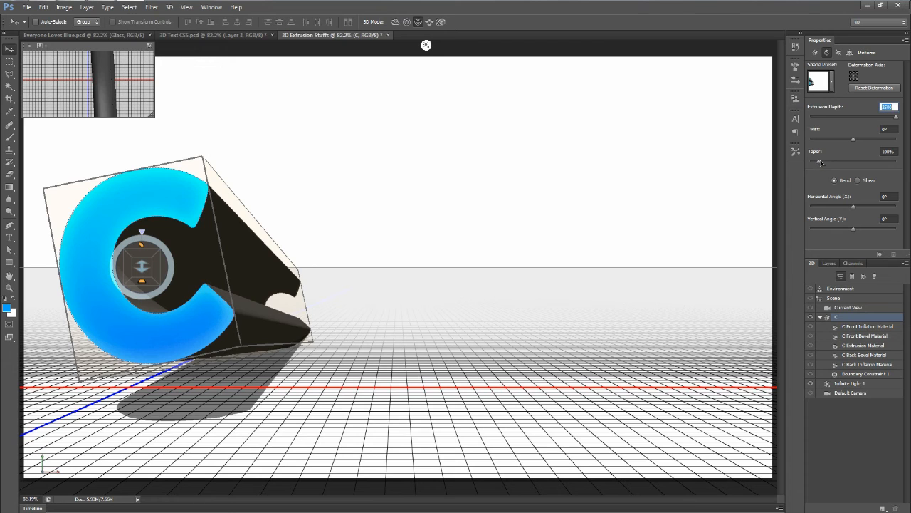
left_click_drag(820, 163, 807, 164)
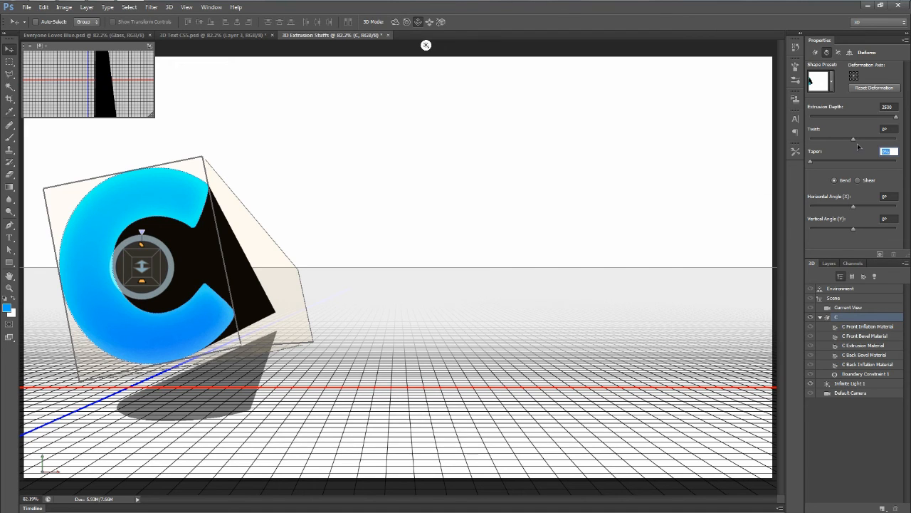
Twist the C's extrusion to about -609° and bend it -22° horizontally with a strong negative vertical angle
mouse_move(854, 143)
left_mouse_down()
mouse_move(864, 143)
mouse_move(842, 147)
left_mouse_up()
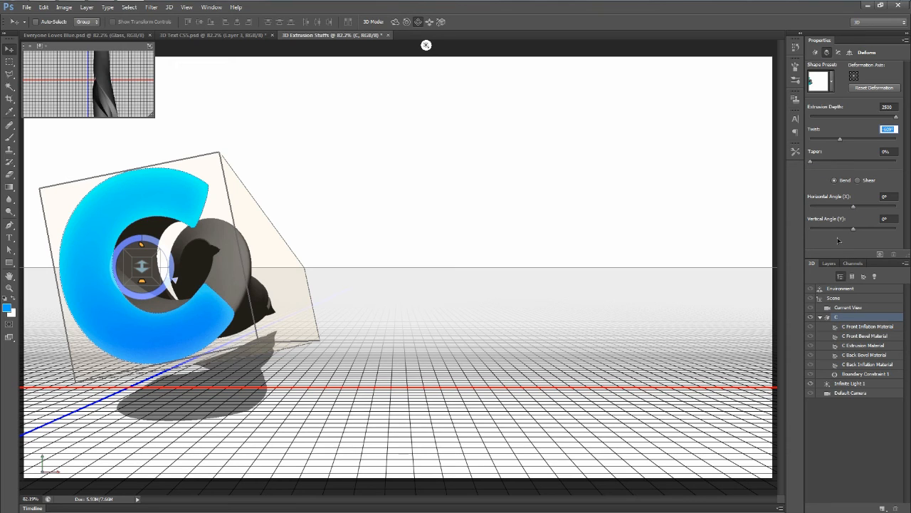
left_click_drag(855, 210, 836, 233)
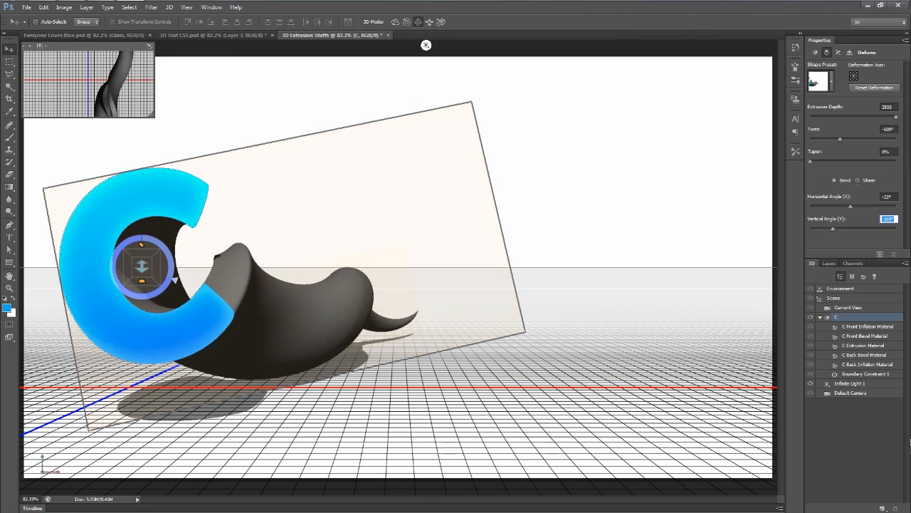
Look up the downloadable 3D materials for the C Extrusion Material on the Photoshop 3D content website, and return to Photoshop
left_click(866, 347)
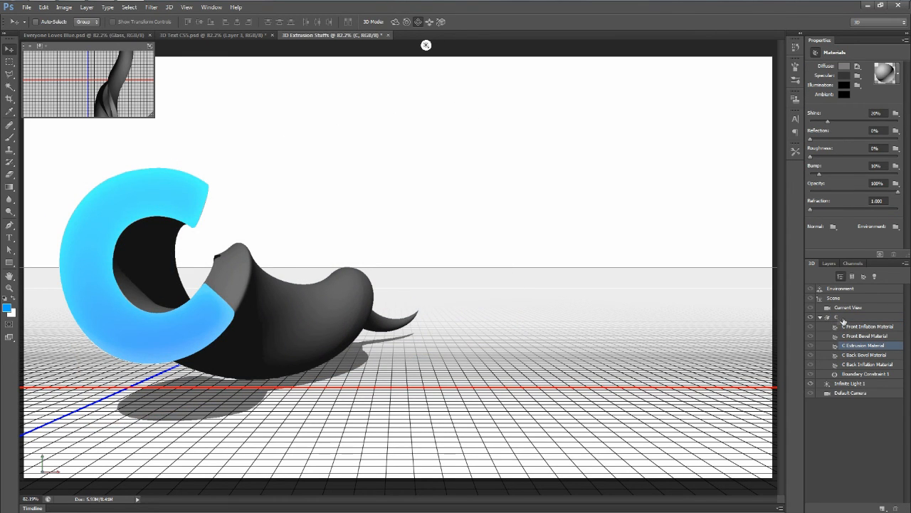
left_click(899, 74)
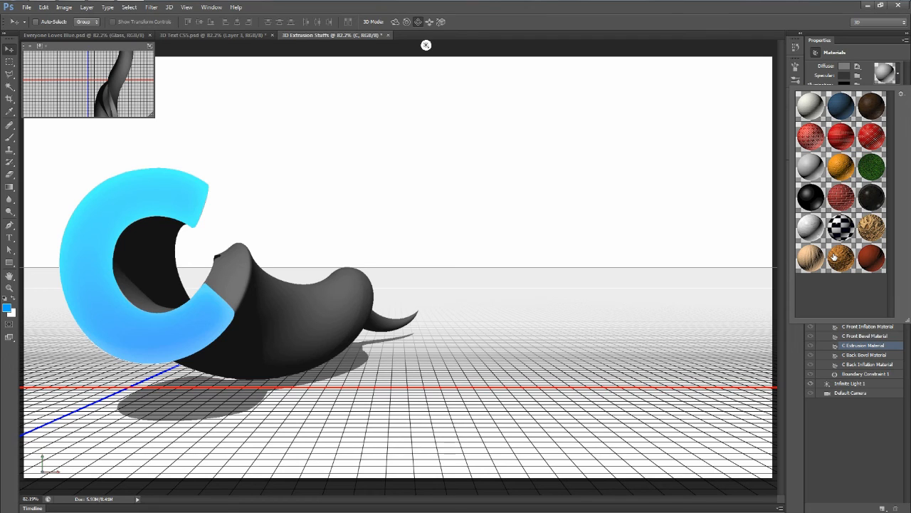
left_click(901, 94)
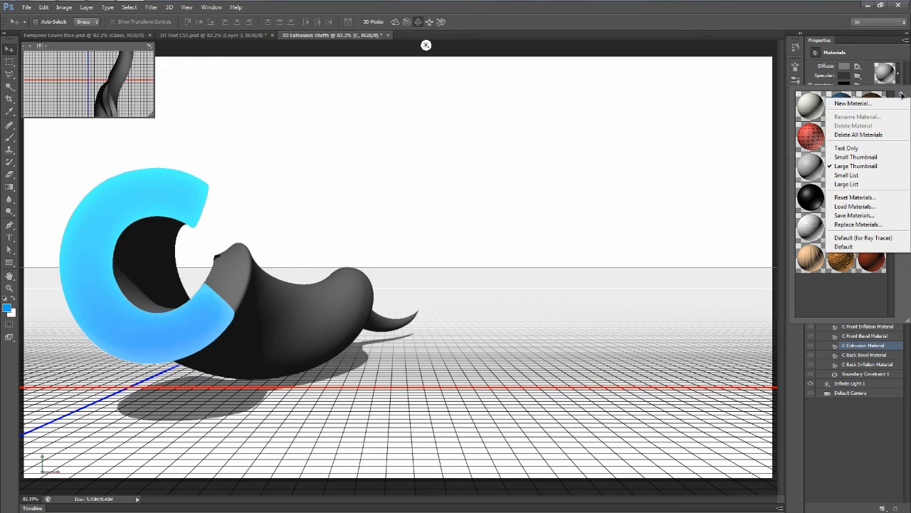
left_click(870, 206)
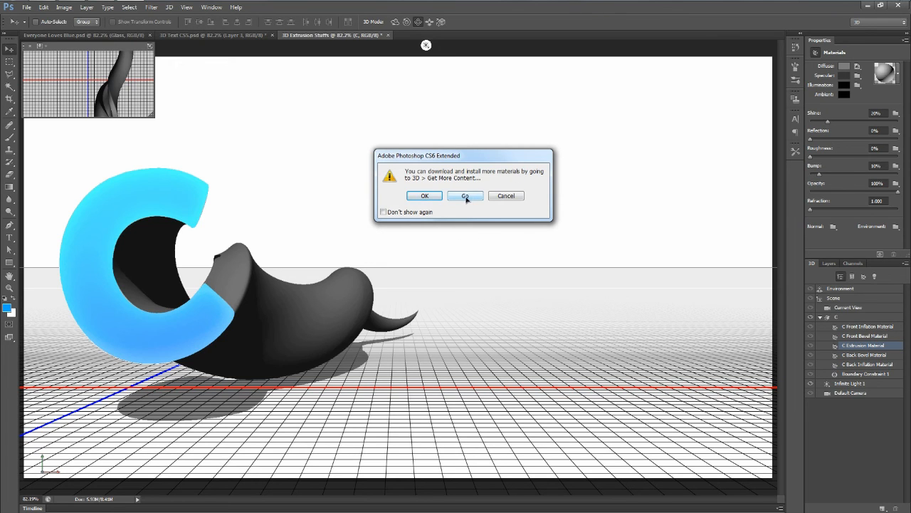
left_click(465, 197)
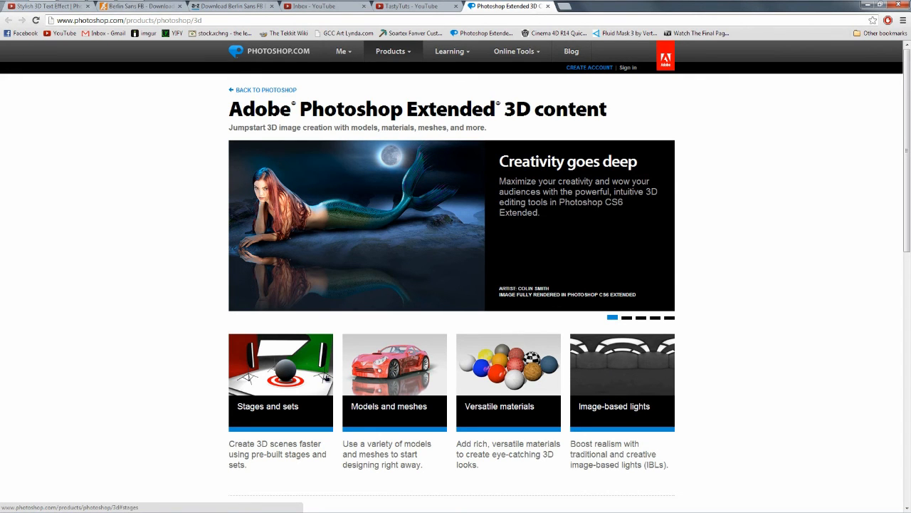
left_click(511, 371)
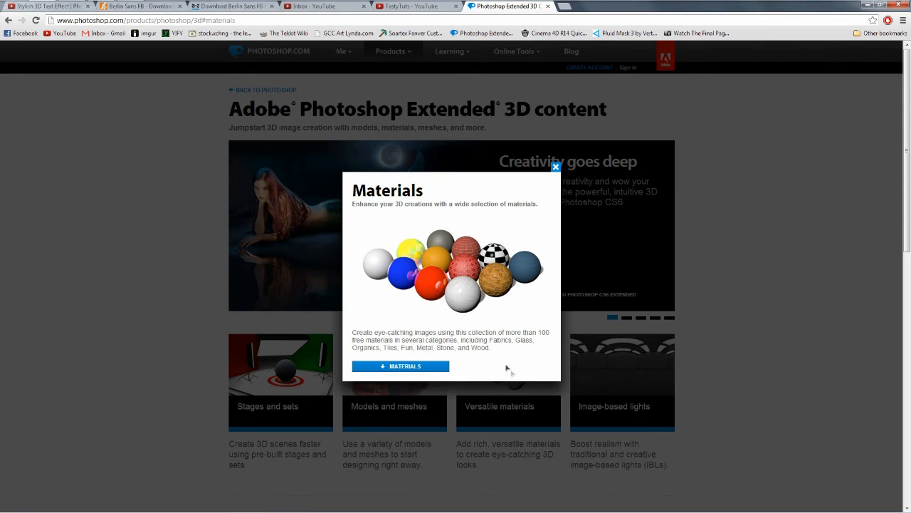
left_click(556, 167)
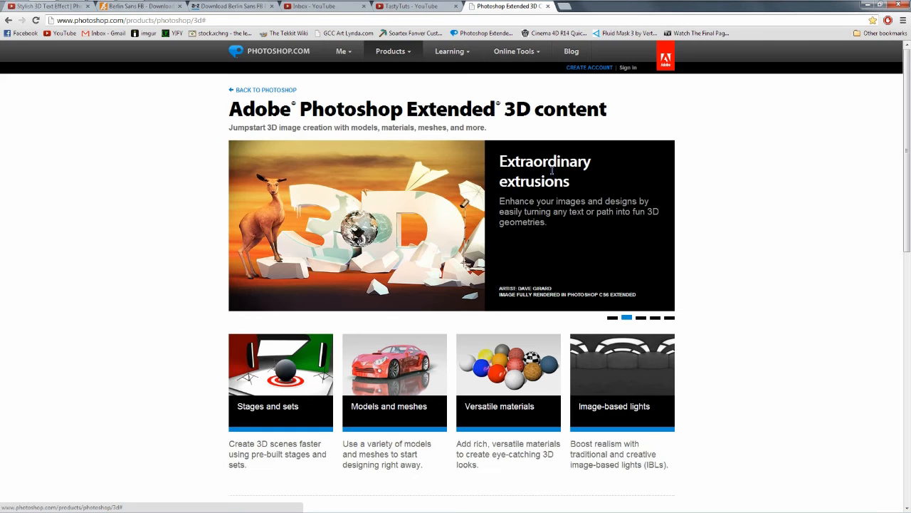
left_click(867, 6)
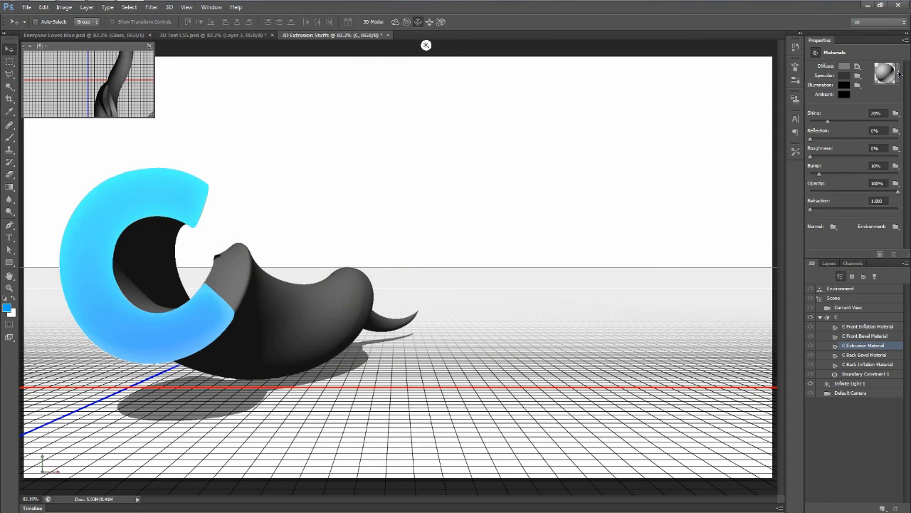
Apply the black-and-white checkered material preset to the C Extrusion Material and set its reflection to 100%
left_click(898, 73)
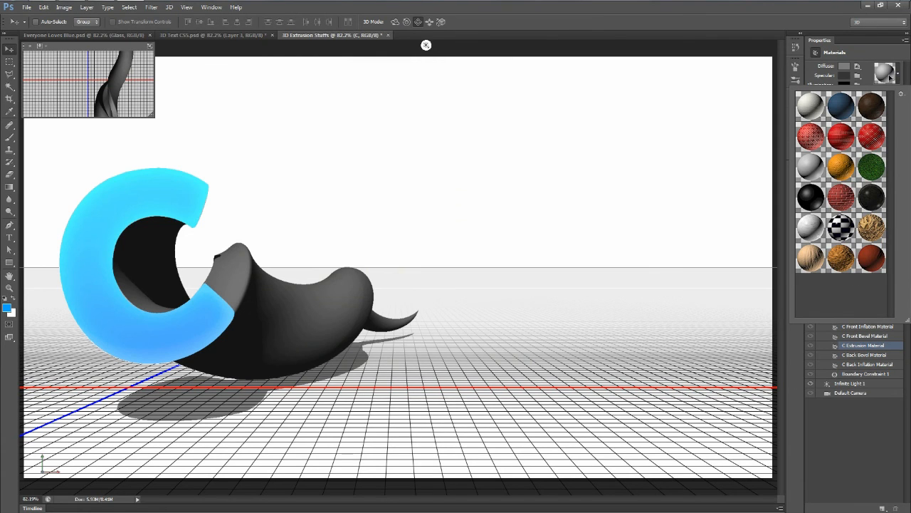
left_click(842, 227)
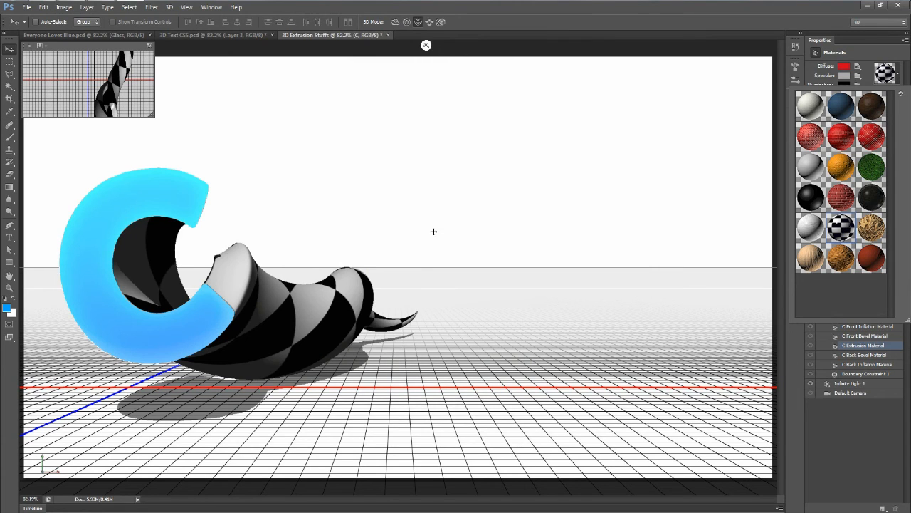
left_click(238, 34)
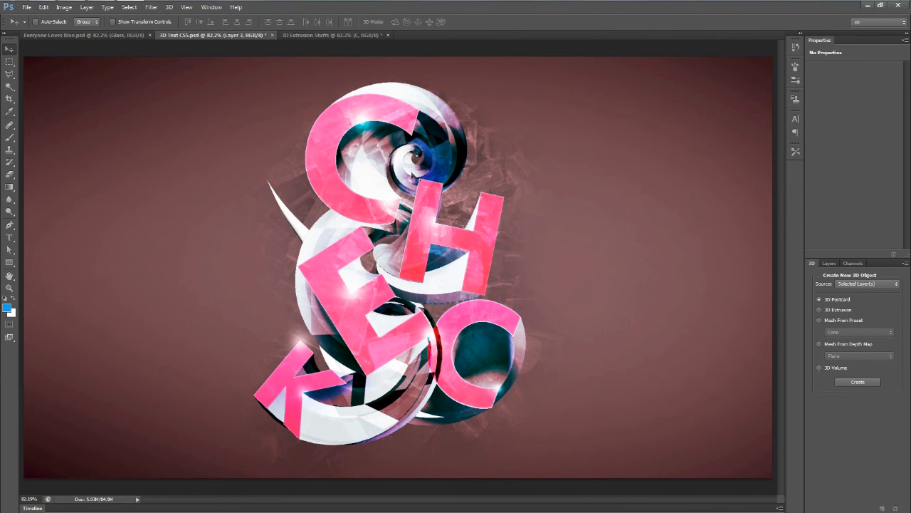
left_click(349, 35)
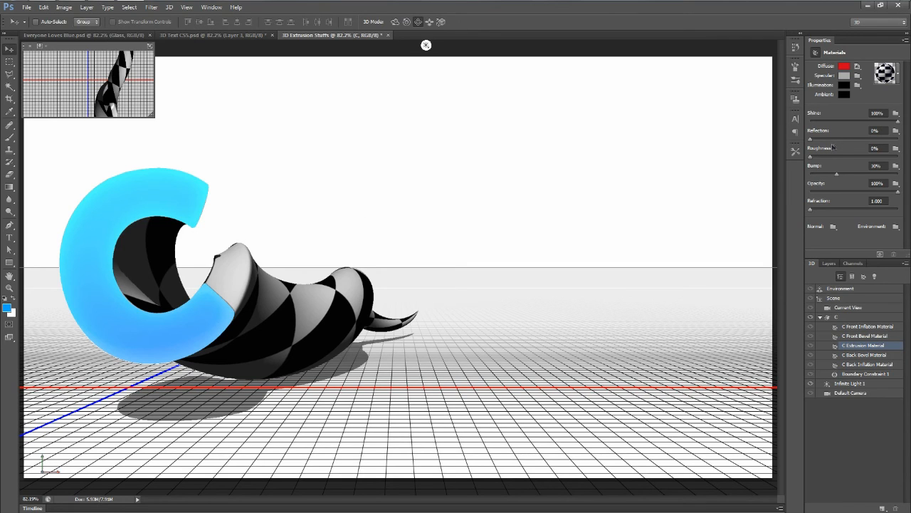
left_click_drag(810, 141, 899, 142)
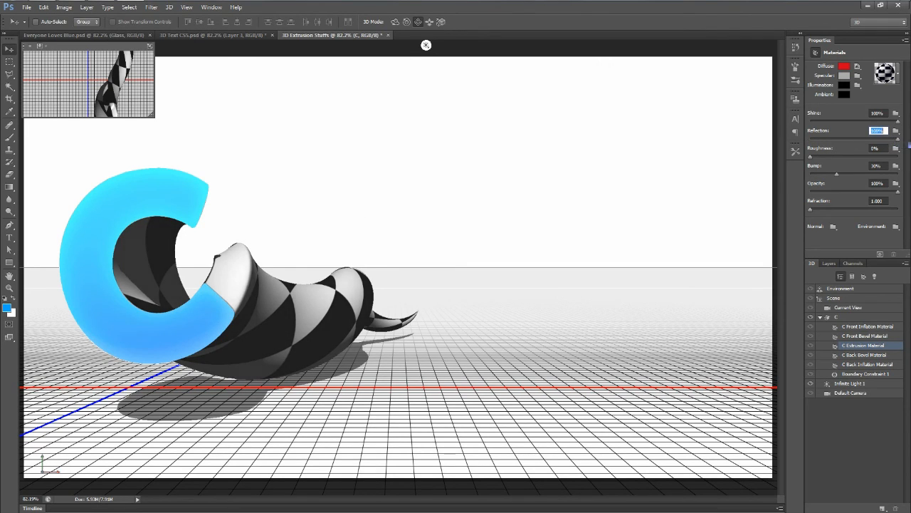
Inflate the front cap of the C mesh with a strength of 5% and an angle of 45°
left_click(194, 261)
left_click(851, 319)
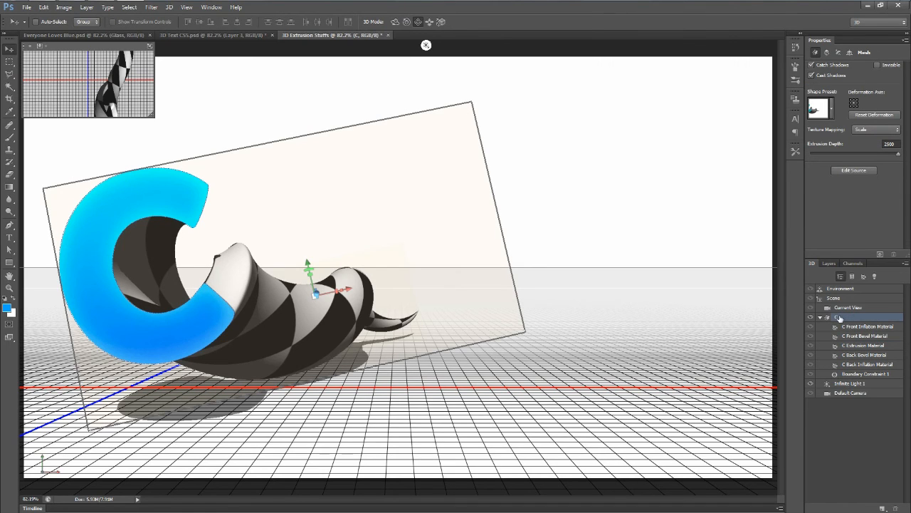
left_click(838, 54)
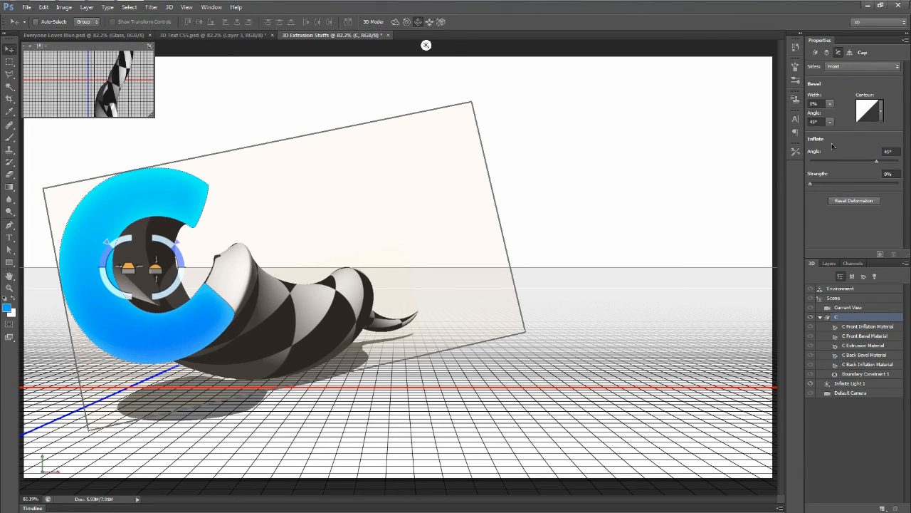
left_click(888, 174)
type("5")
left_click(898, 152)
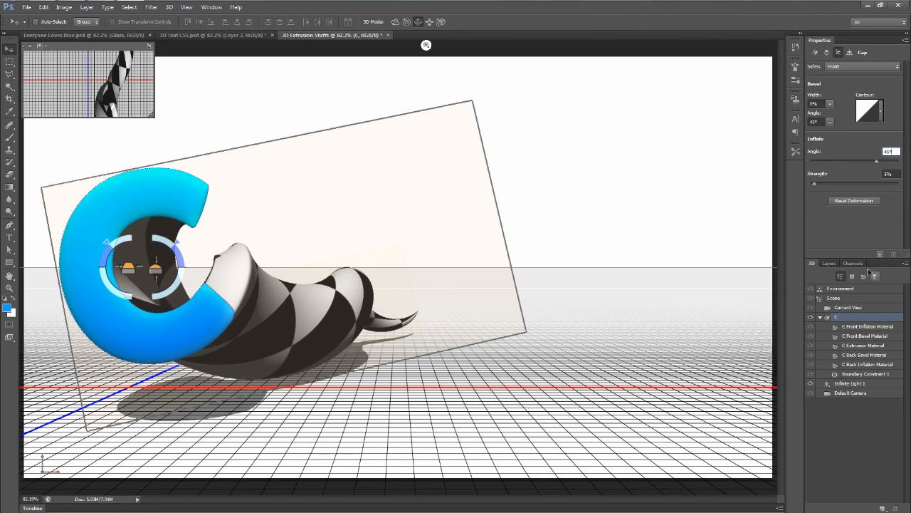
Make the H layer visible and create a new 3D extrusion from it
left_click(829, 263)
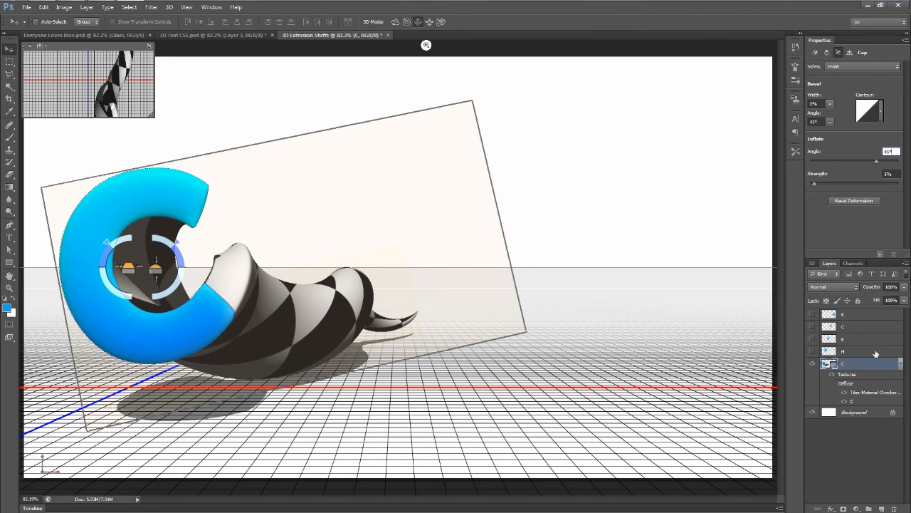
left_click(874, 352)
left_click(812, 352)
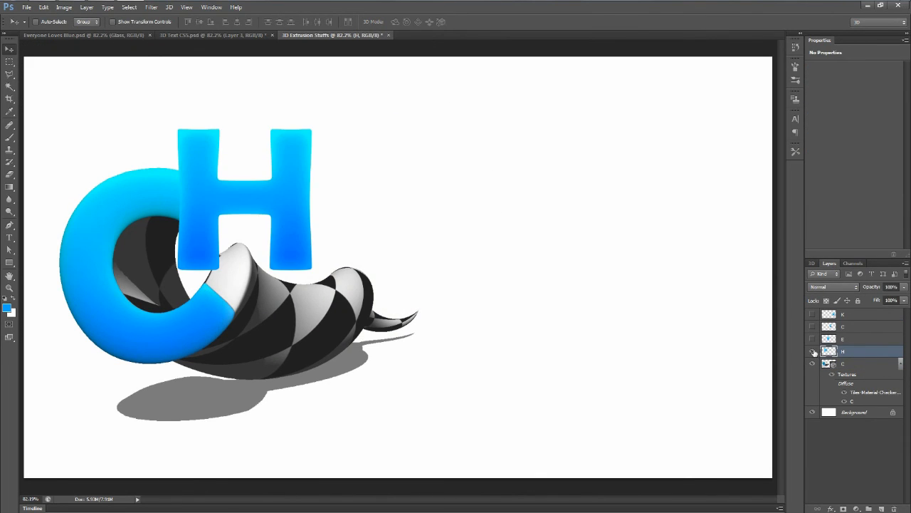
left_click(169, 7)
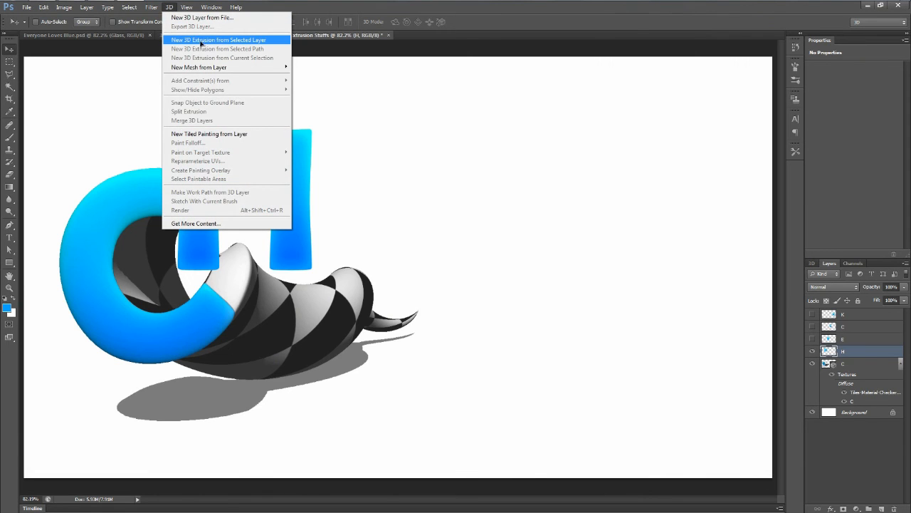
left_click(259, 40)
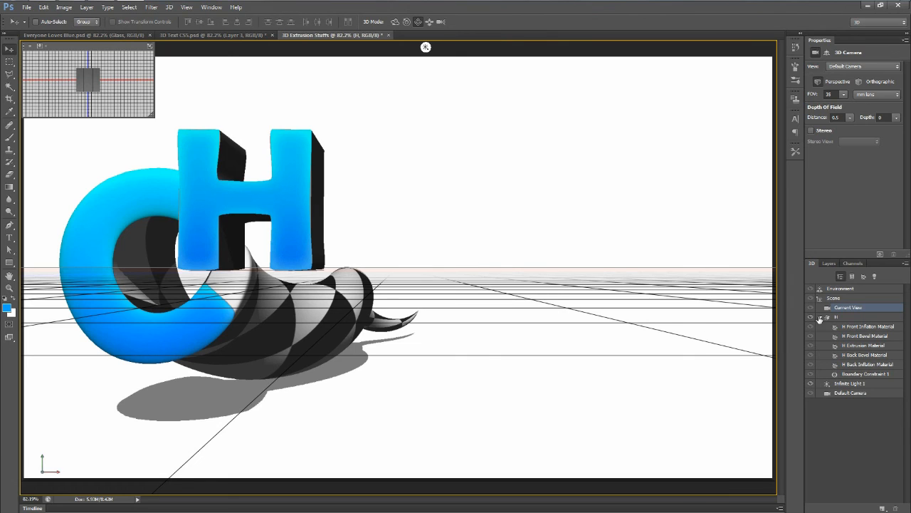
Collapse the texture lists of the H and C layers and merge the two 3D layers into one scene
left_click(830, 263)
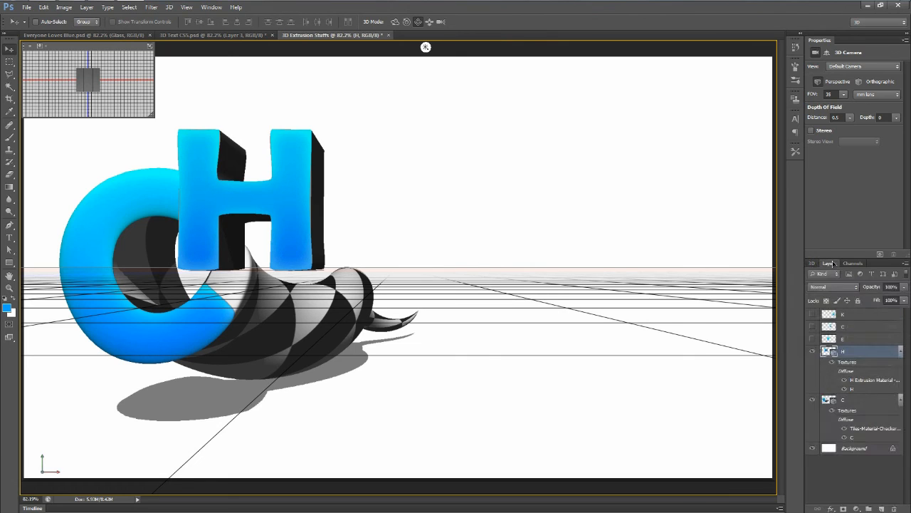
left_click(902, 352)
left_click(901, 364)
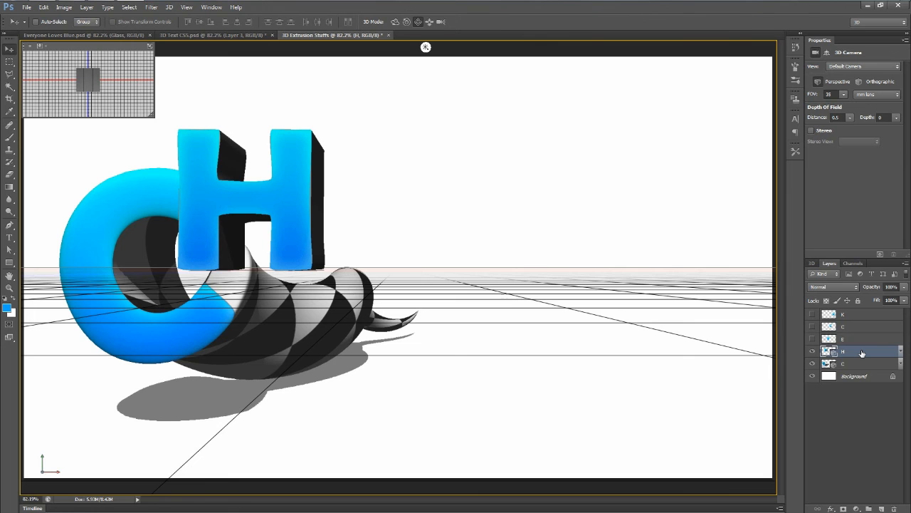
key("ctrl+e")
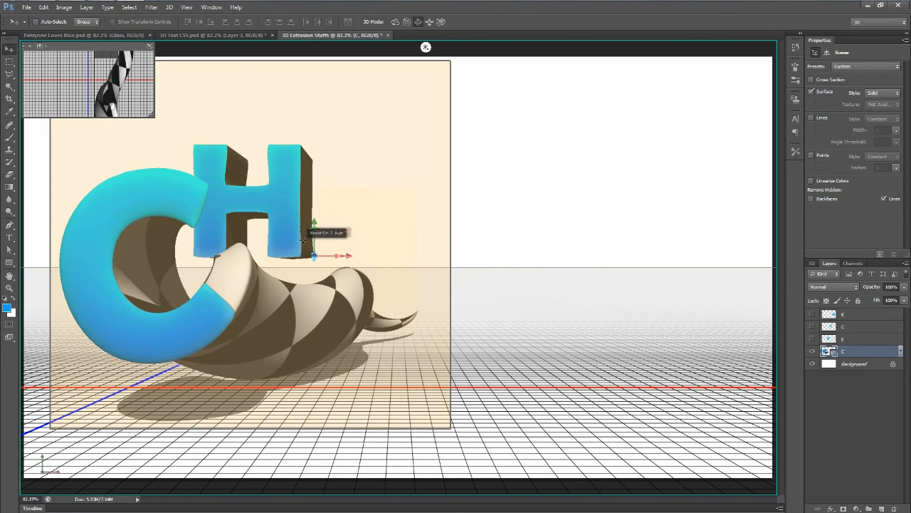
Move the H mesh right of the C and slide it forward toward the camera
left_click(812, 264)
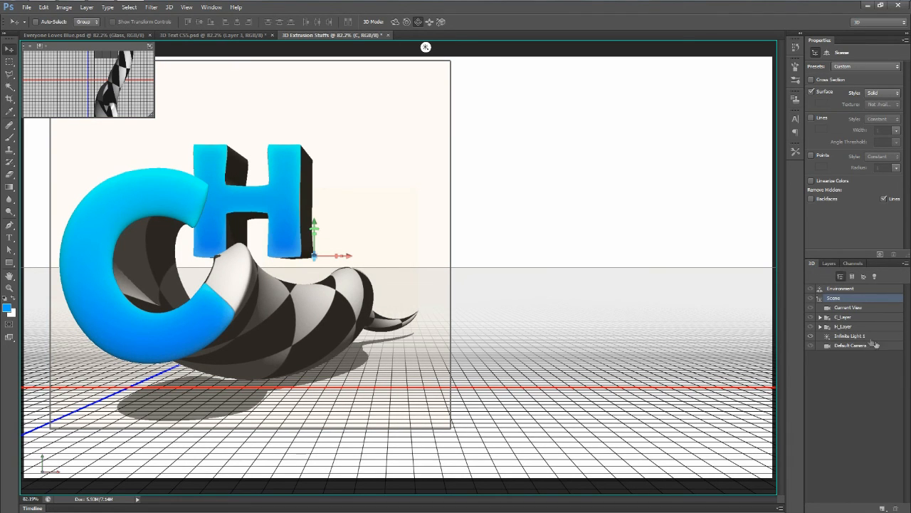
left_click(845, 327)
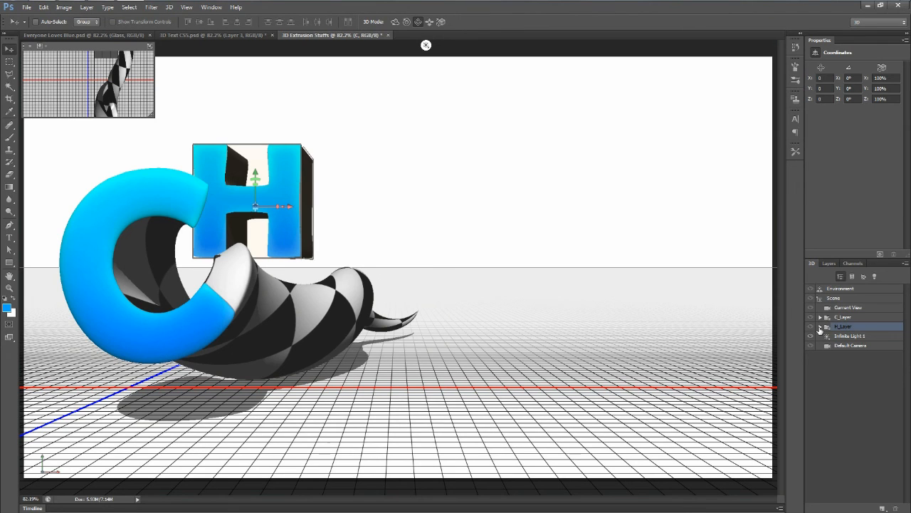
left_click(820, 327)
left_click(850, 336)
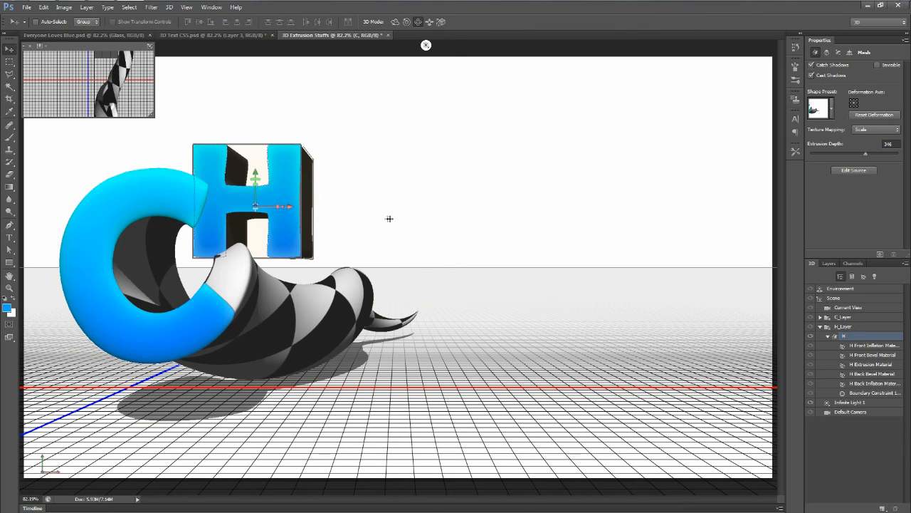
left_click_drag(390, 218, 436, 225)
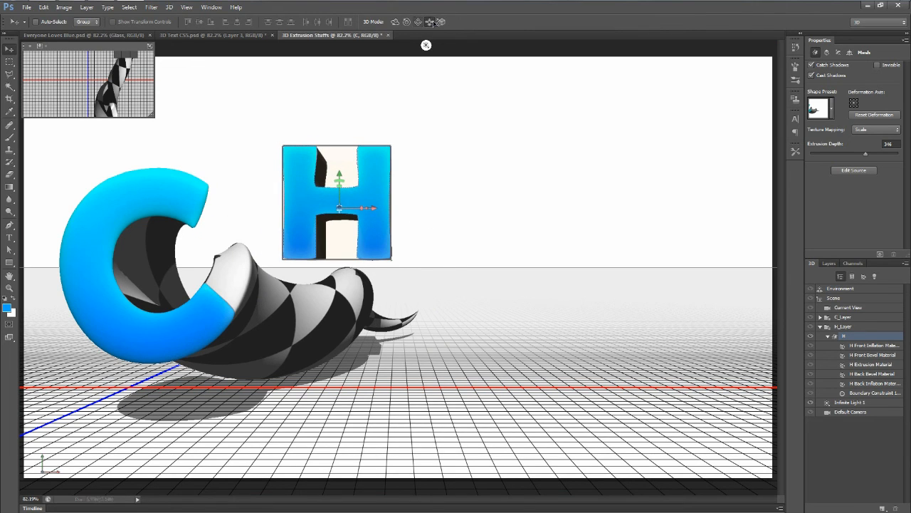
left_click(433, 22)
left_click_drag(468, 185, 478, 263)
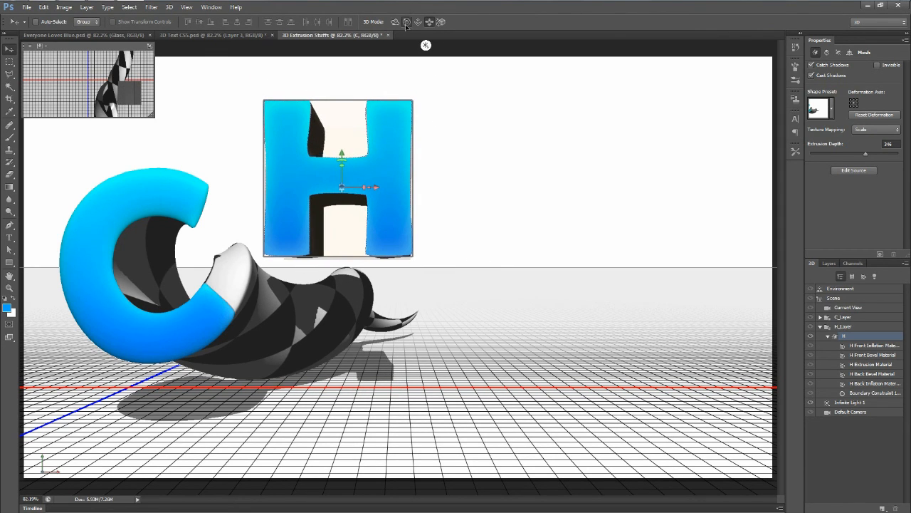
Roll the H mesh slightly clockwise and tilt it so the underside of its extrusion shows
left_click(406, 23)
left_click_drag(547, 234, 356, 1)
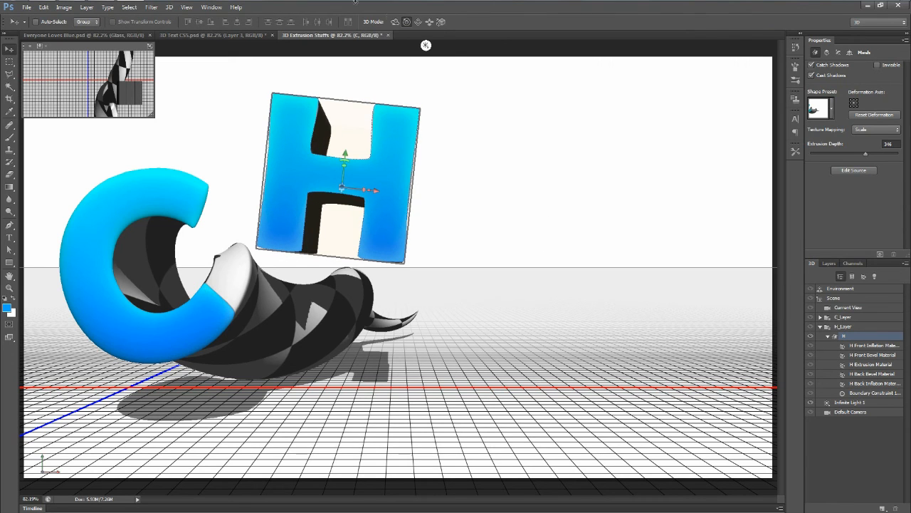
left_click(394, 23)
left_click_drag(526, 131, 502, 155)
left_click(419, 23)
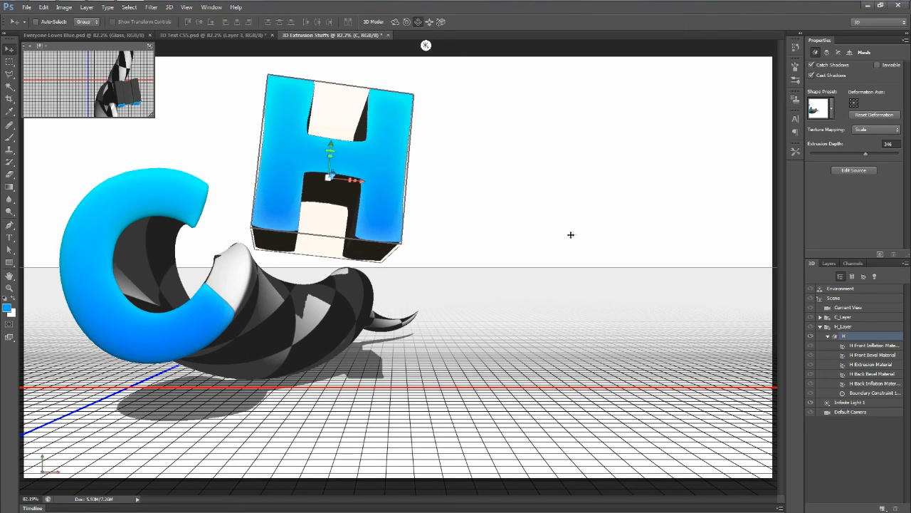
Deform the H mesh with an extrusion depth of 2500 and a taper of 0%
left_click(827, 52)
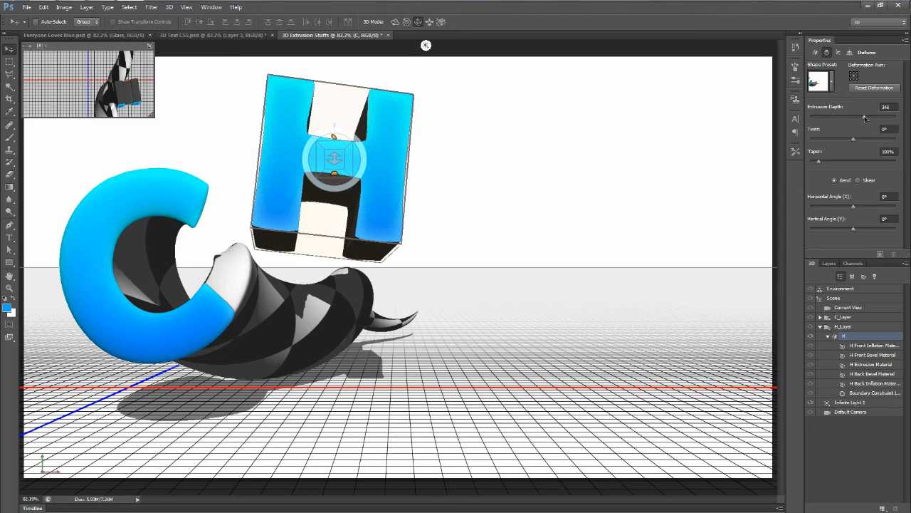
left_click_drag(866, 119, 896, 118)
left_click(819, 162)
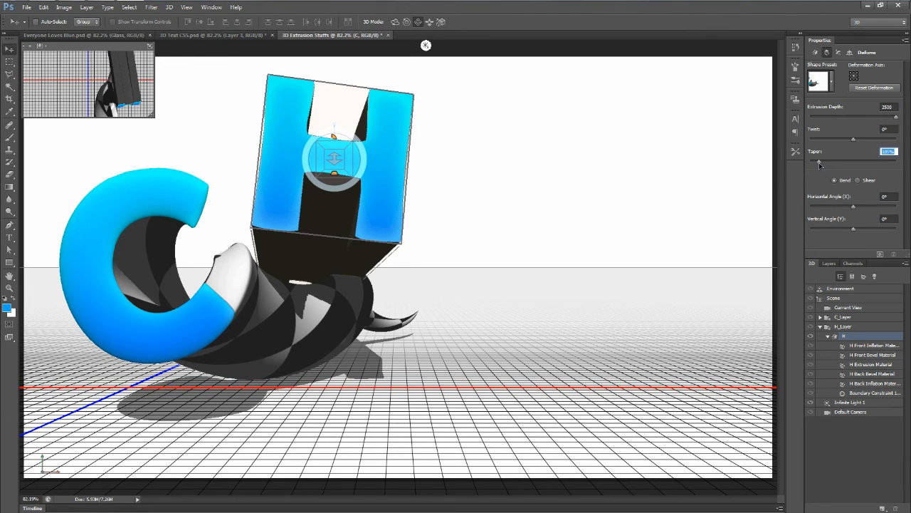
left_click_drag(819, 163, 810, 162)
Twist the H extrusion to about -308° and bend it horizontally and vertically so its tail curls down behind the C
left_click(854, 141)
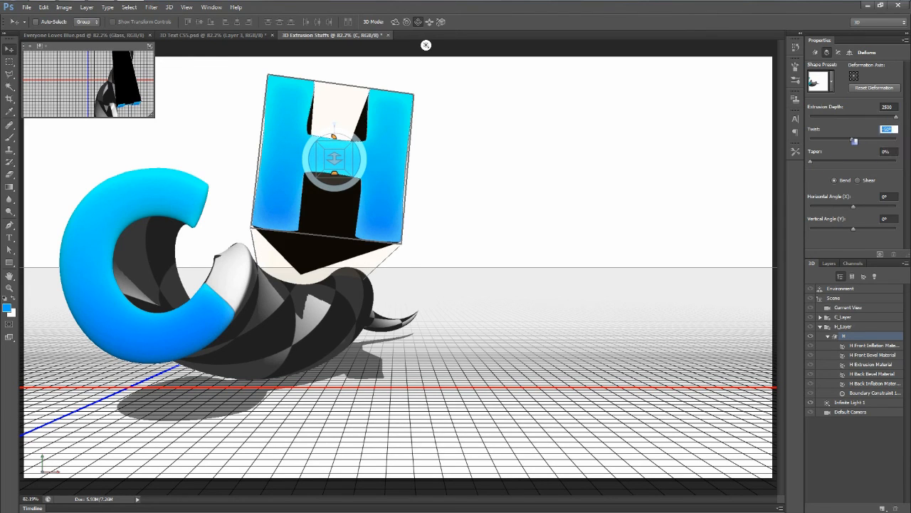
left_click_drag(855, 141, 862, 142)
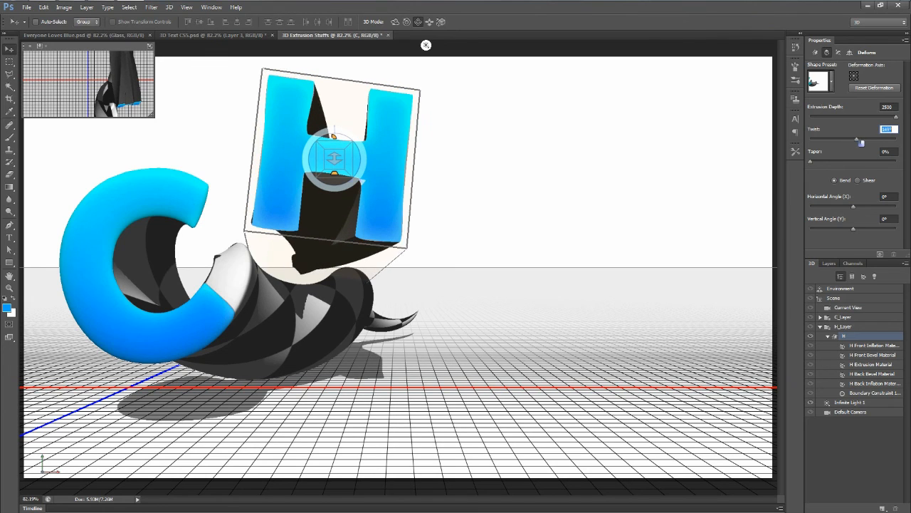
left_click_drag(854, 207, 863, 208)
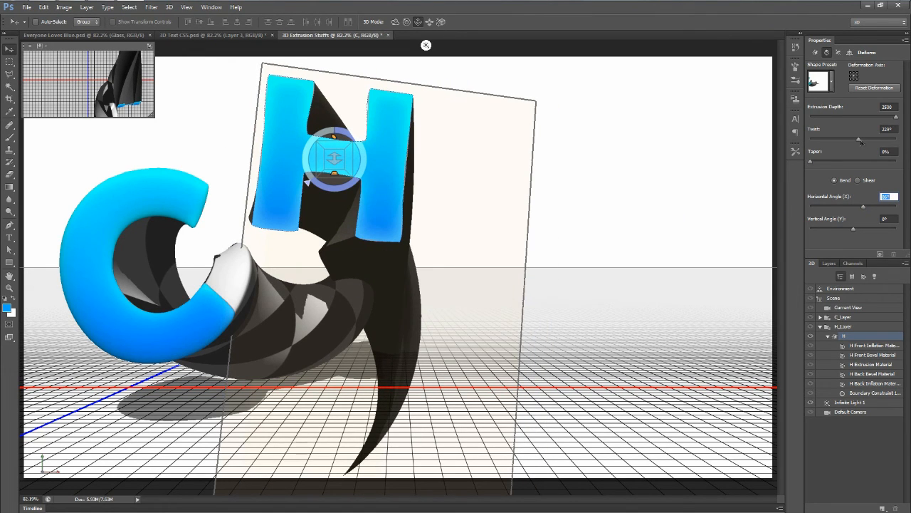
left_click_drag(861, 141, 846, 144)
left_click(861, 207)
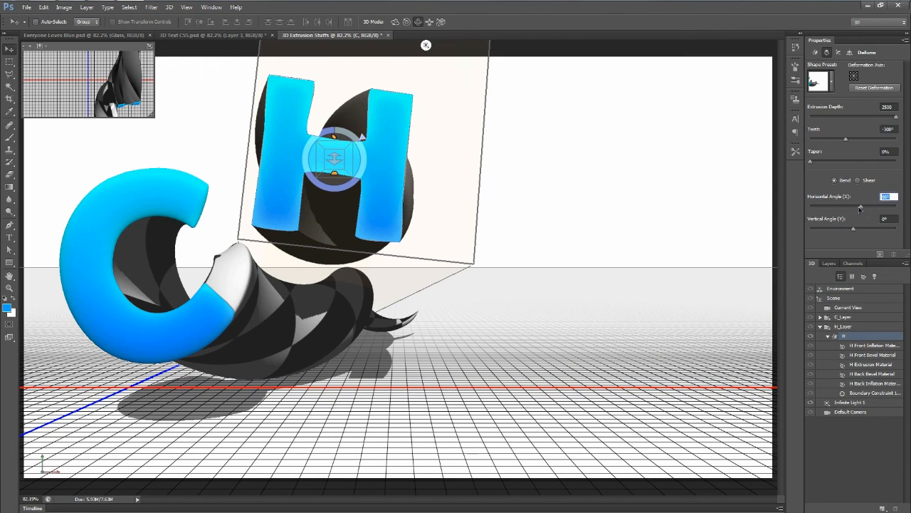
left_click_drag(861, 209, 859, 231)
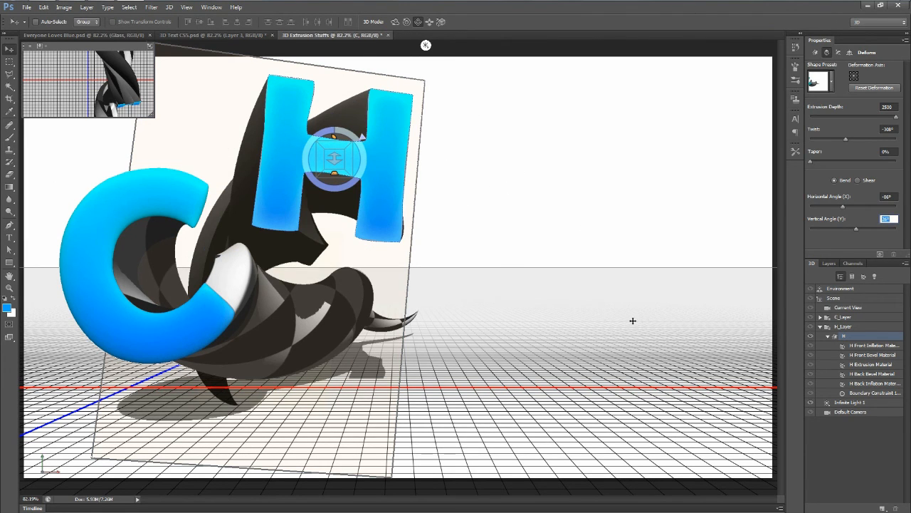
Set the H extrusion material's reflection to 100% and inflate the H's front cap with 5% strength
left_click(870, 365)
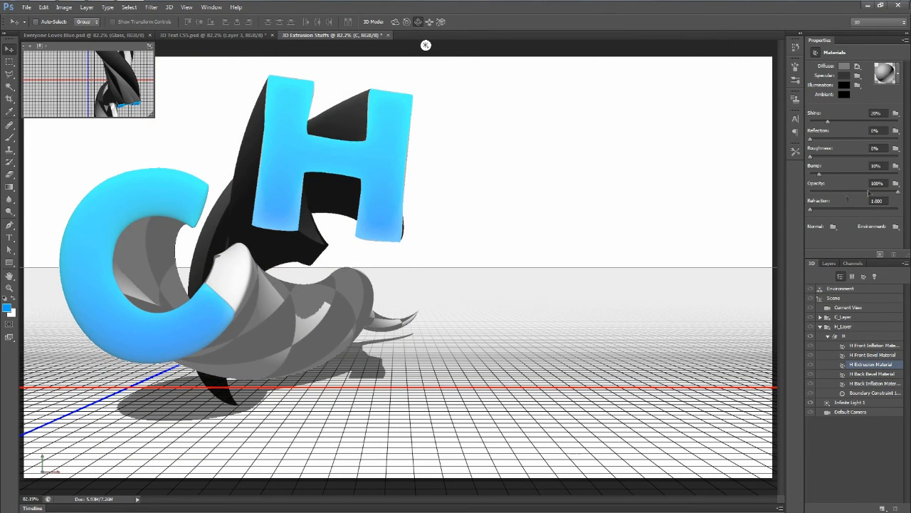
left_click_drag(812, 138, 900, 142)
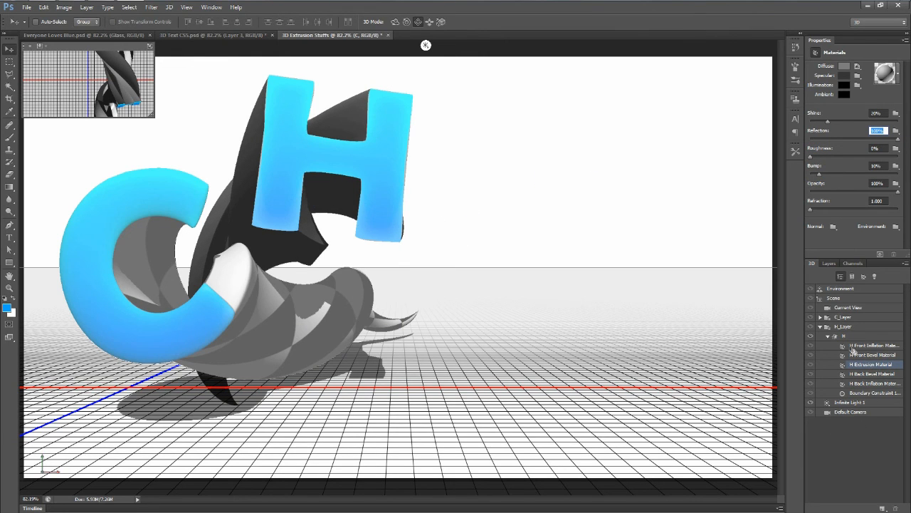
left_click(862, 338)
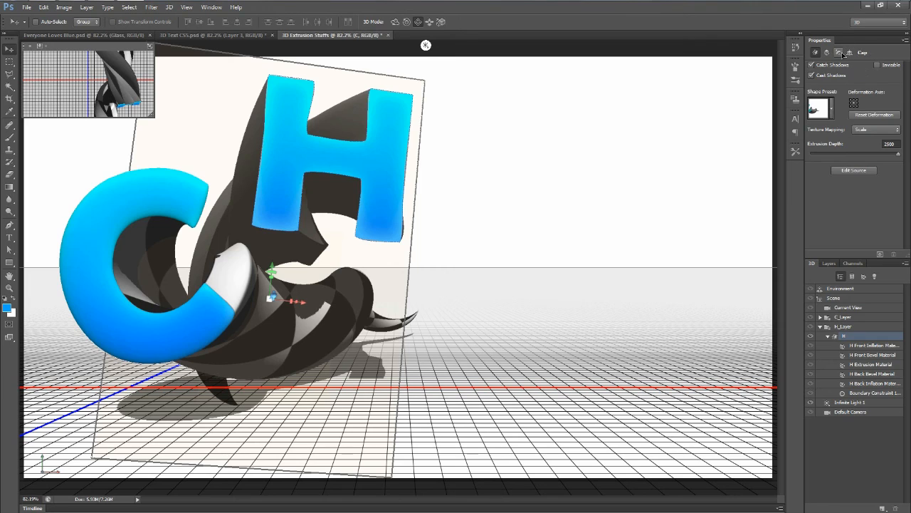
left_click(838, 53)
left_click(889, 176)
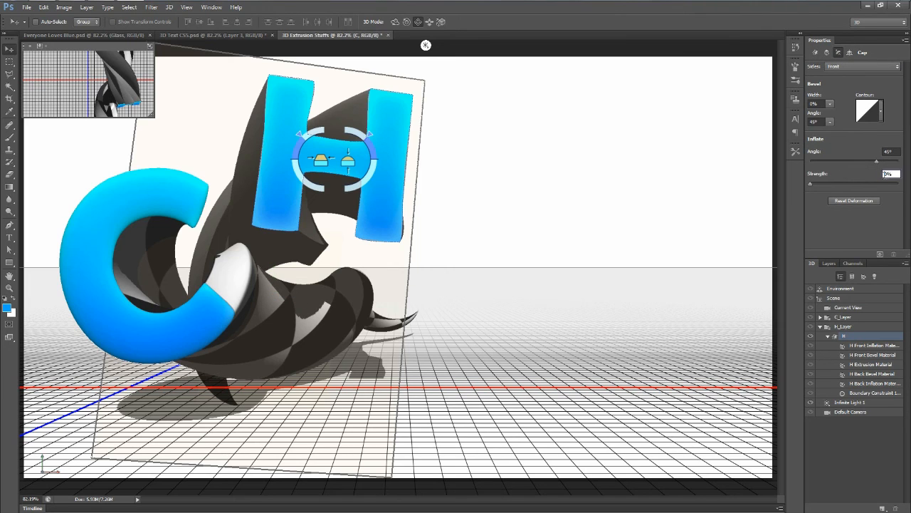
type("5")
left_click(890, 151)
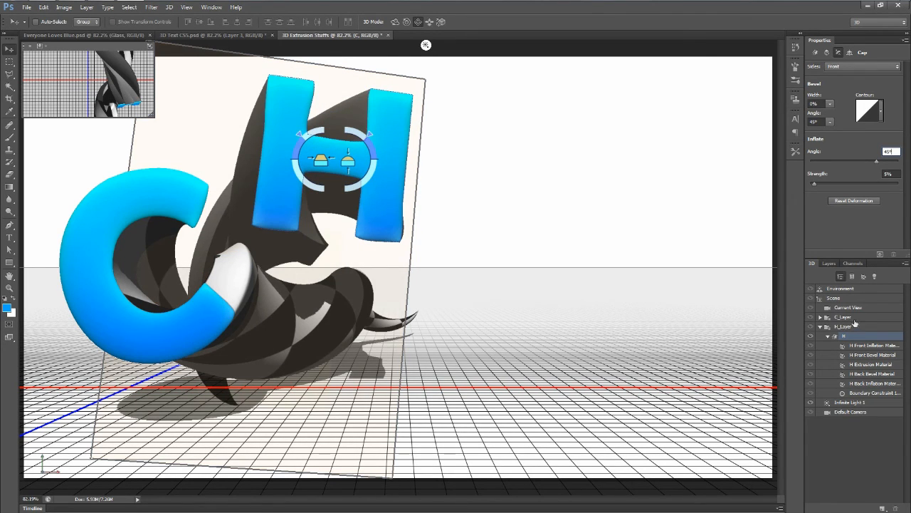
Make the E layer visible and create a new 3D extrusion from it
left_click(830, 264)
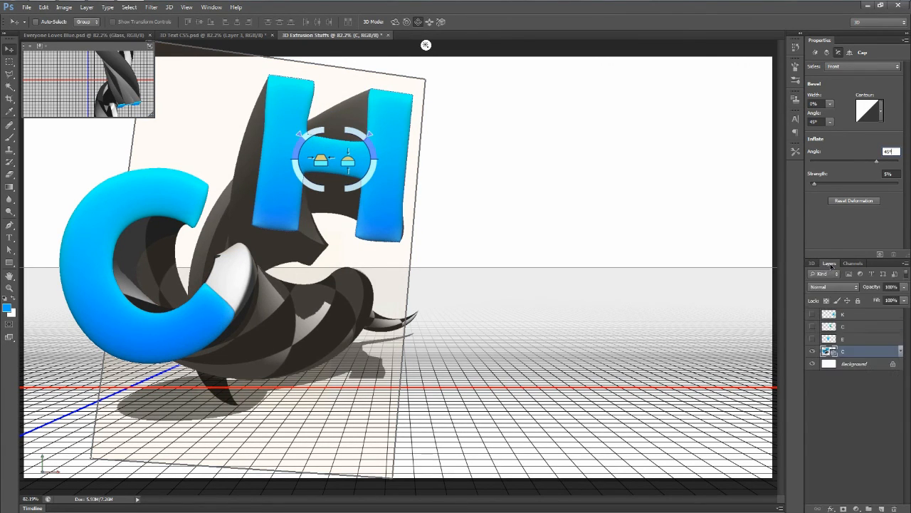
left_click(848, 340)
left_click(812, 338)
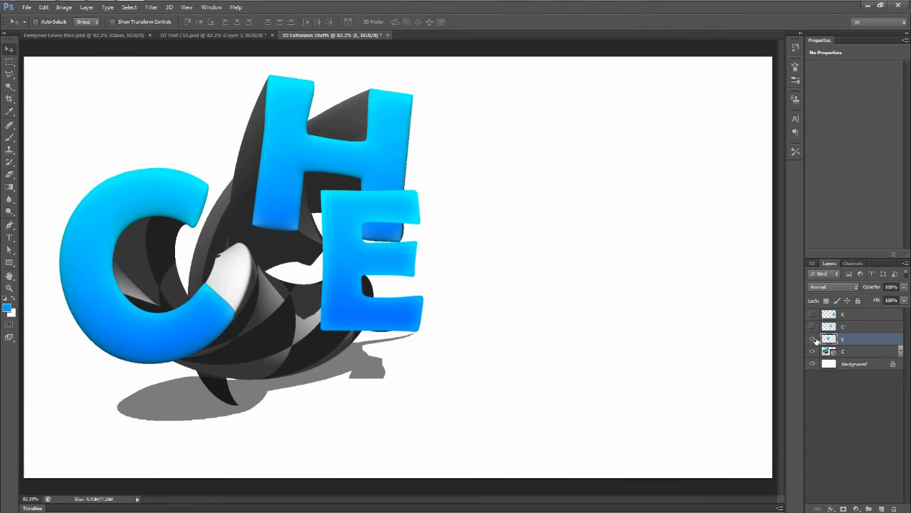
left_click(169, 8)
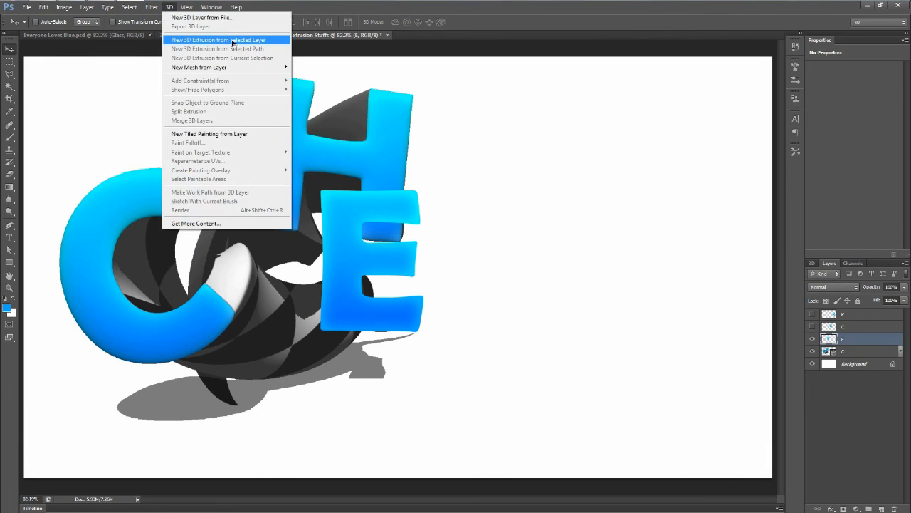
left_click(234, 42)
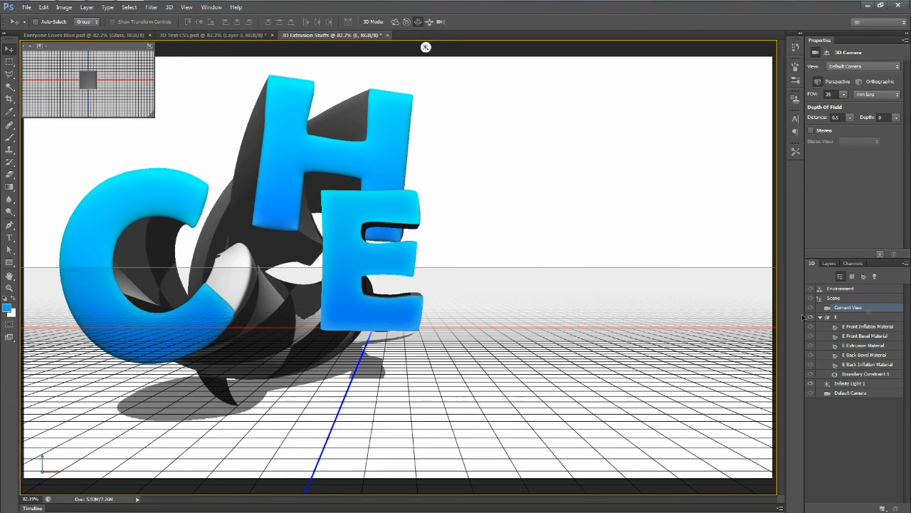
Collapse the E layer's texture list and merge it with the 3D layer holding the C and H
left_click(829, 264)
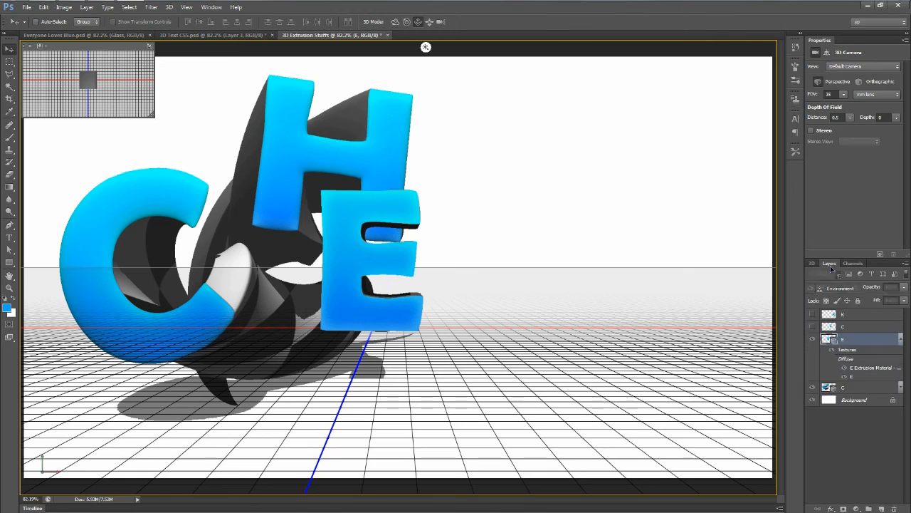
left_click(902, 342)
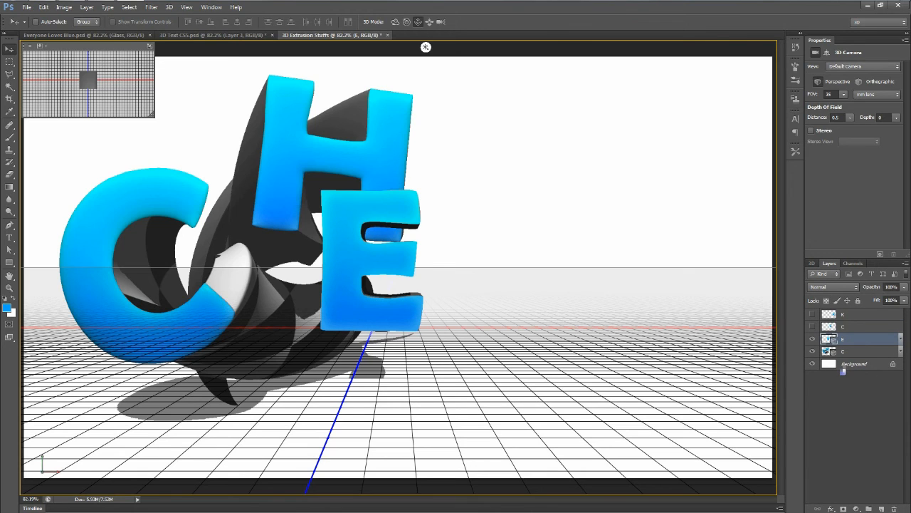
key("ctrl+e")
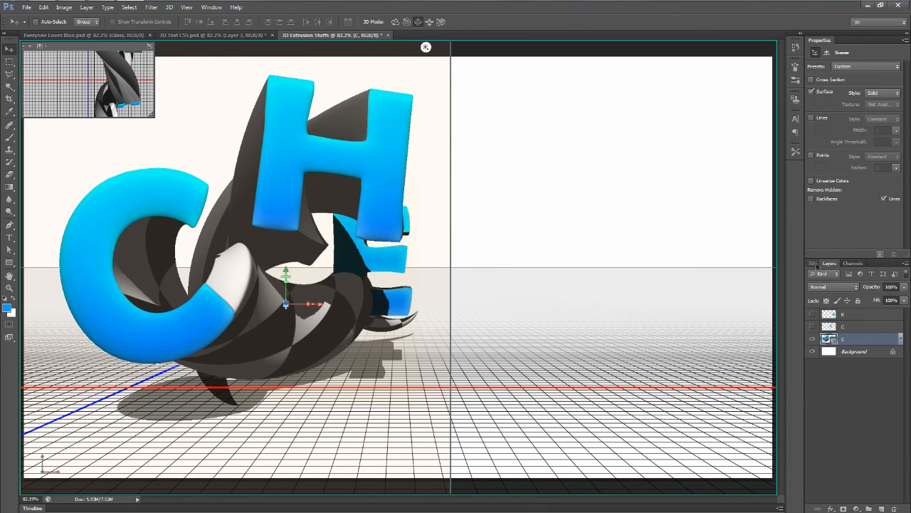
Slide the E mesh forward toward the camera and lower it to the ground beside the C and below the H
left_click(812, 263)
left_click(844, 336)
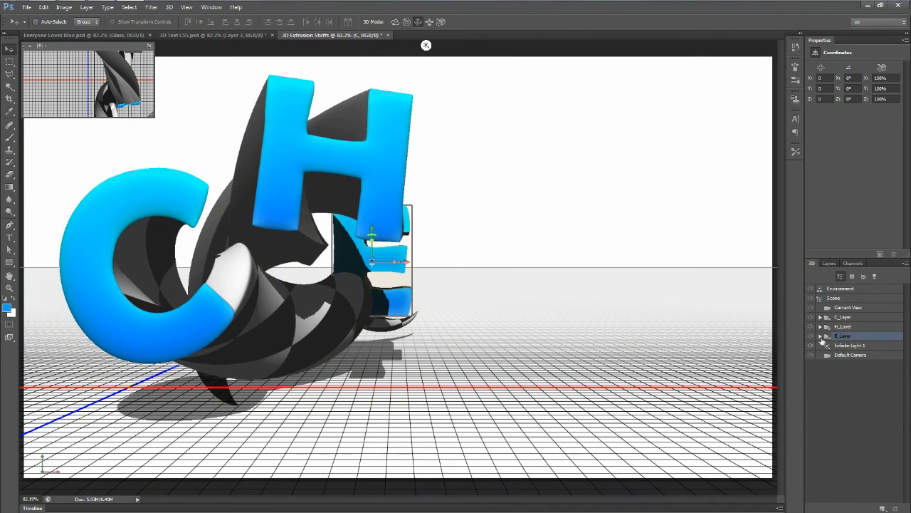
left_click(821, 336)
left_click(854, 345)
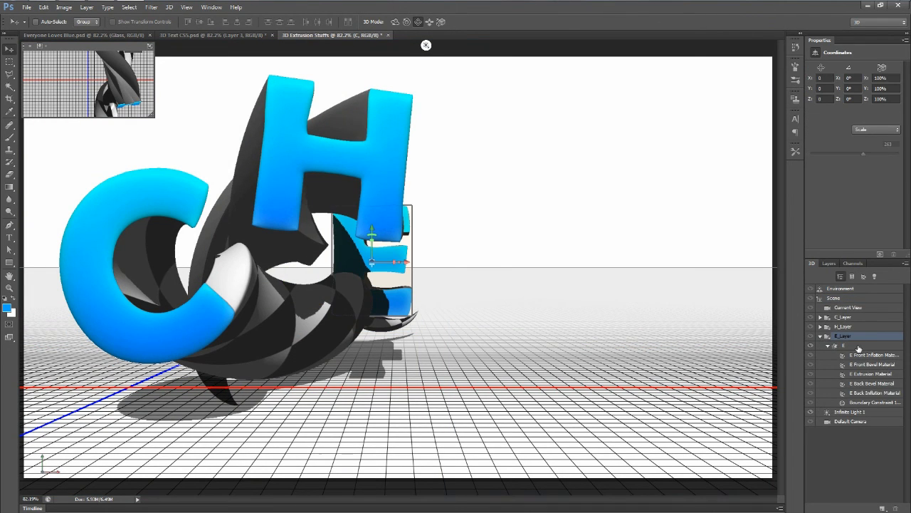
left_click(429, 21)
left_click_drag(512, 236, 522, 302)
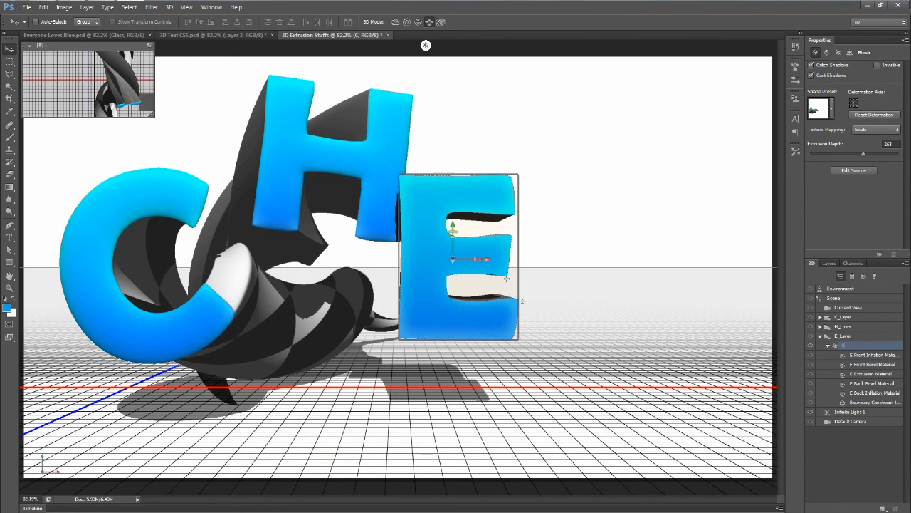
left_click(418, 21)
left_click_drag(545, 159, 551, 187)
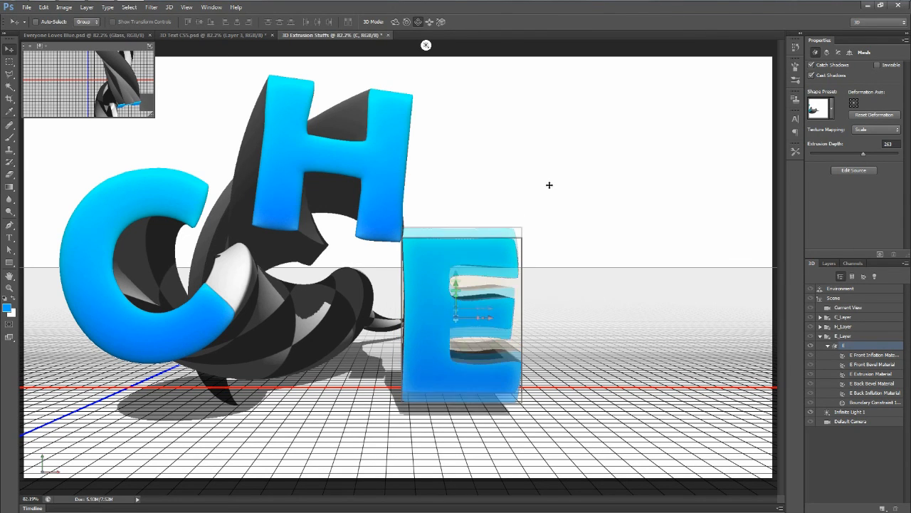
Rotate the E mesh slightly so the left side of its extrusion shows, and shift it left under the H
left_click(395, 22)
left_click_drag(562, 244, 594, 246)
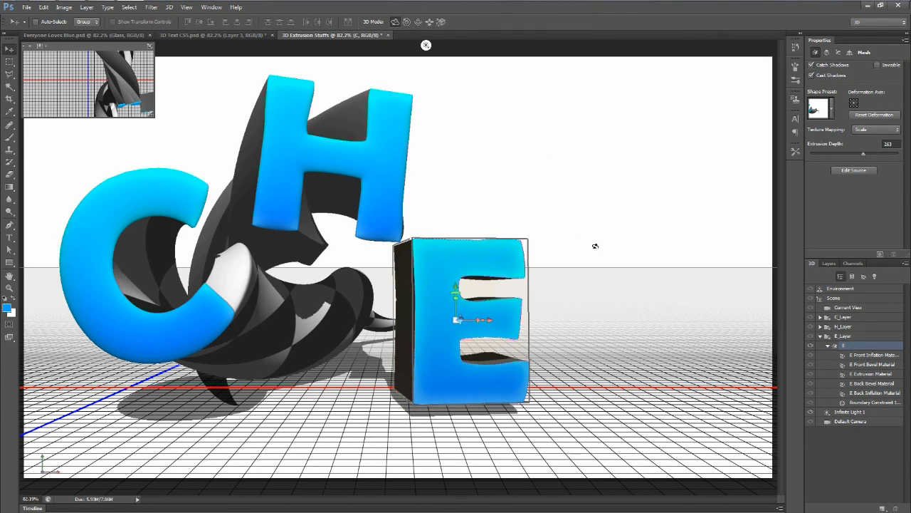
left_click(418, 22)
mouse_move(539, 159)
left_mouse_down()
mouse_move(501, 164)
mouse_move(540, 158)
mouse_move(533, 140)
left_mouse_up()
left_click(429, 24)
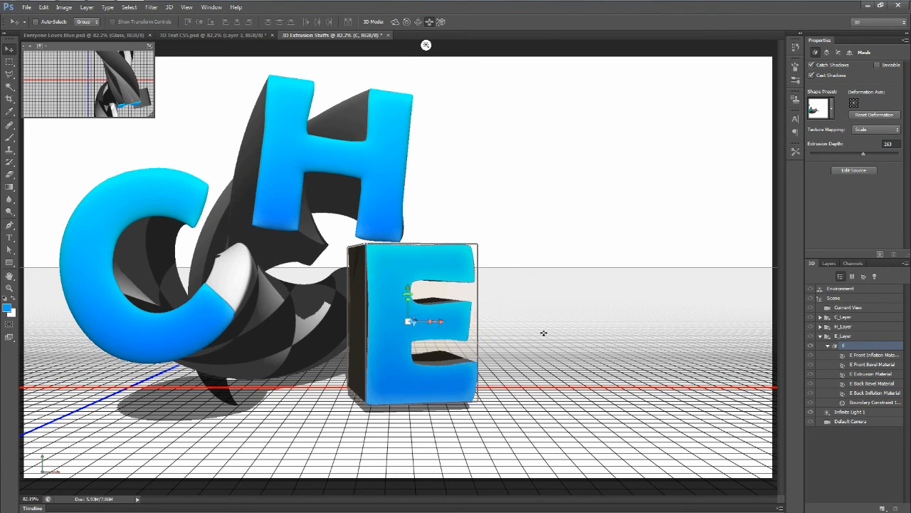
Deform the E mesh with an extrusion depth of 383, a 129° twist, a 0% taper and a horizontal bend of about -133°
left_click(865, 156)
left_click_drag(868, 156, 869, 156)
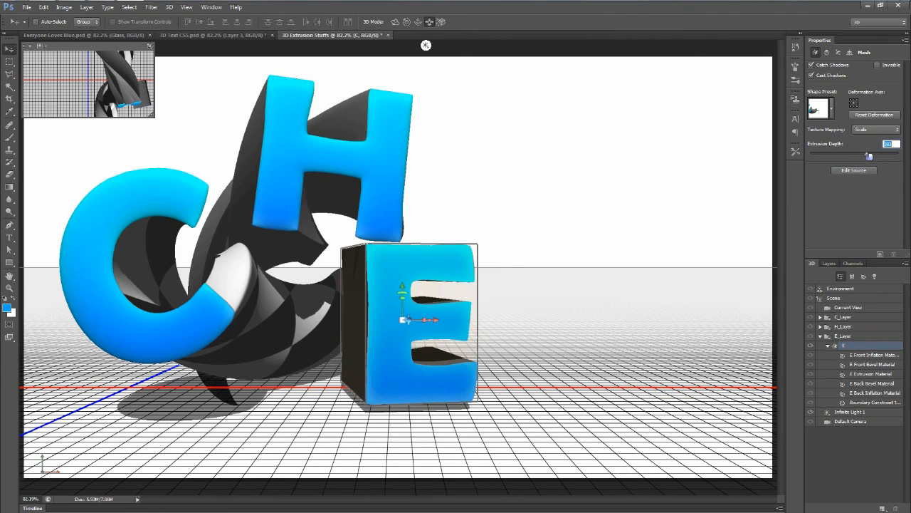
left_click(827, 54)
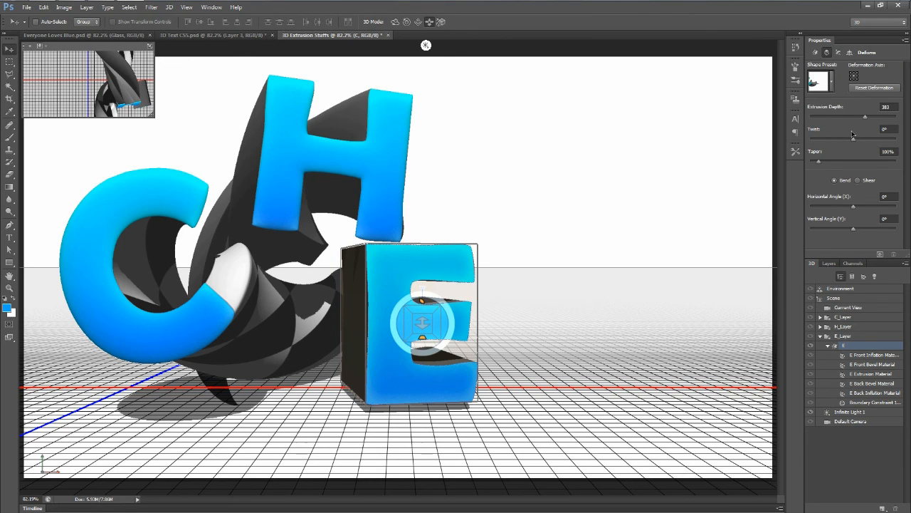
left_click_drag(854, 141, 858, 141)
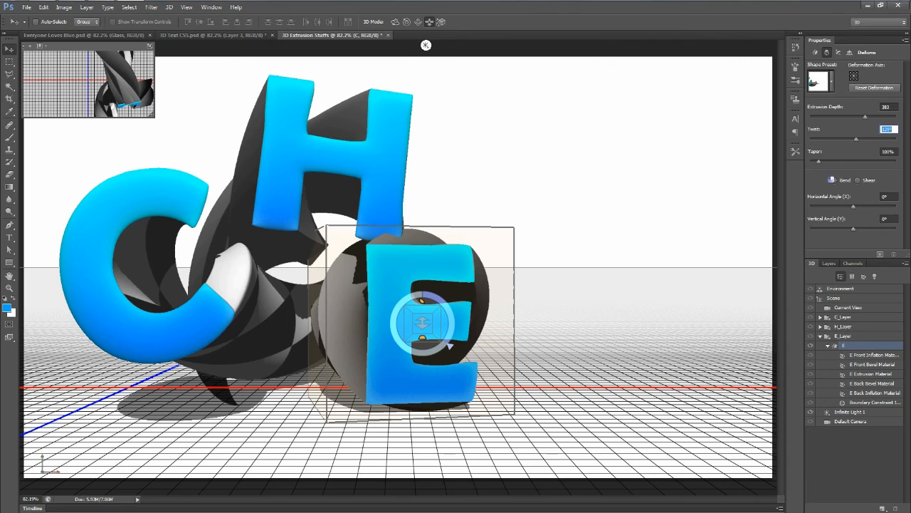
left_click_drag(820, 163, 805, 164)
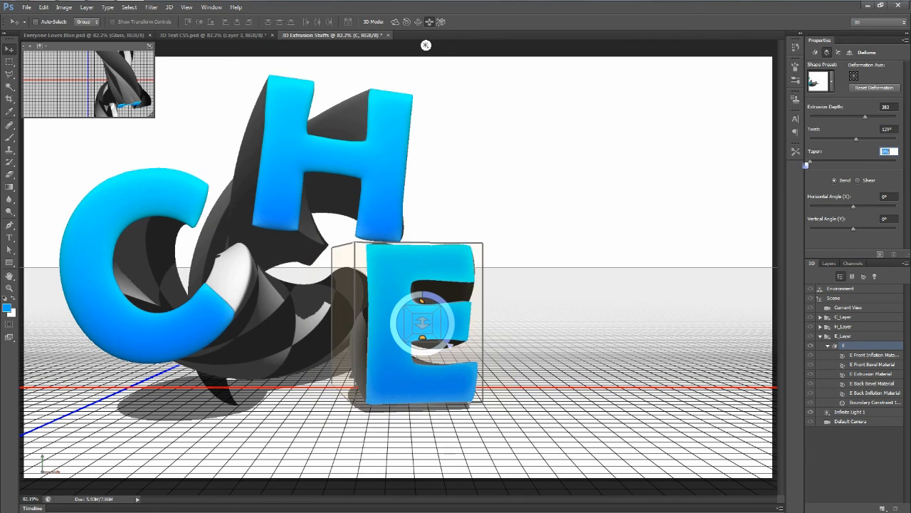
mouse_move(854, 210)
left_mouse_down()
mouse_move(865, 210)
mouse_move(840, 208)
left_mouse_up()
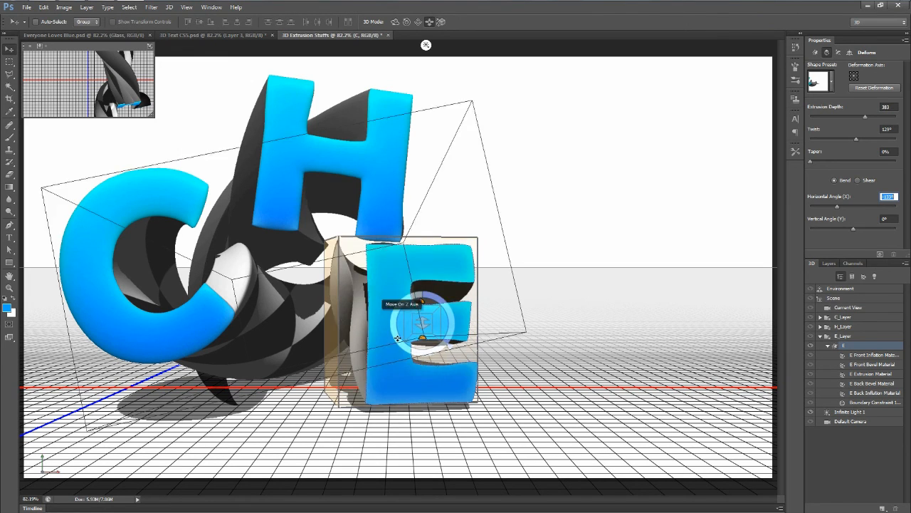
Tighten the letter spacing by moving the E mesh left and slightly up and the H_Layer group left and slightly down
left_click(418, 23)
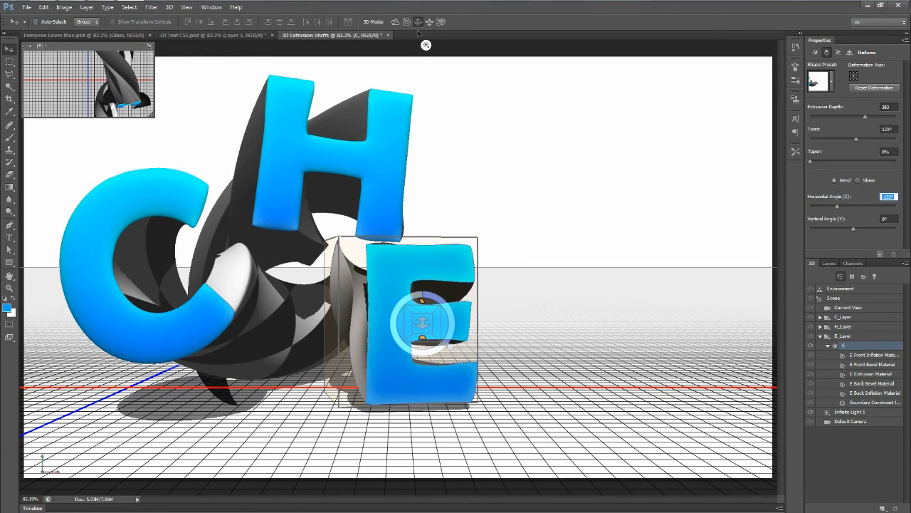
mouse_move(588, 291)
left_mouse_down()
mouse_move(576, 291)
mouse_move(590, 232)
mouse_move(588, 290)
left_mouse_up()
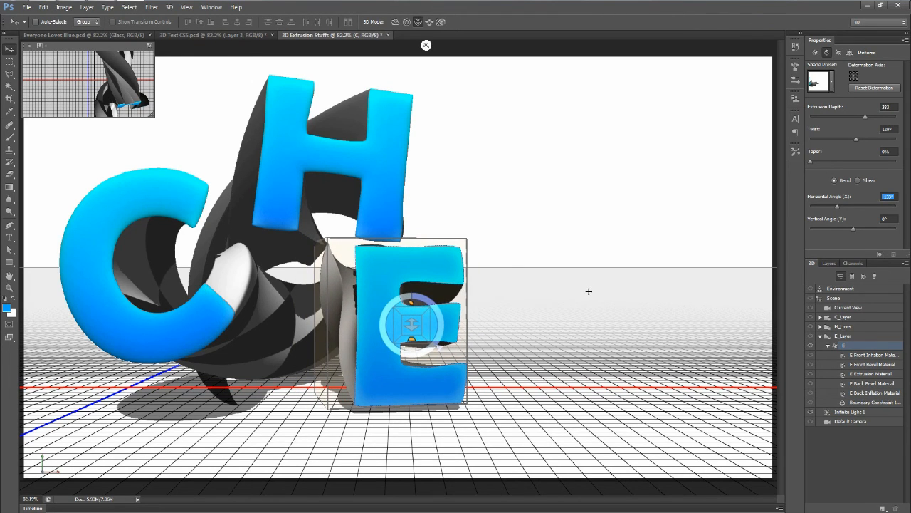
left_click(845, 326)
mouse_move(549, 171)
left_mouse_down()
mouse_move(533, 173)
mouse_move(543, 175)
left_mouse_up()
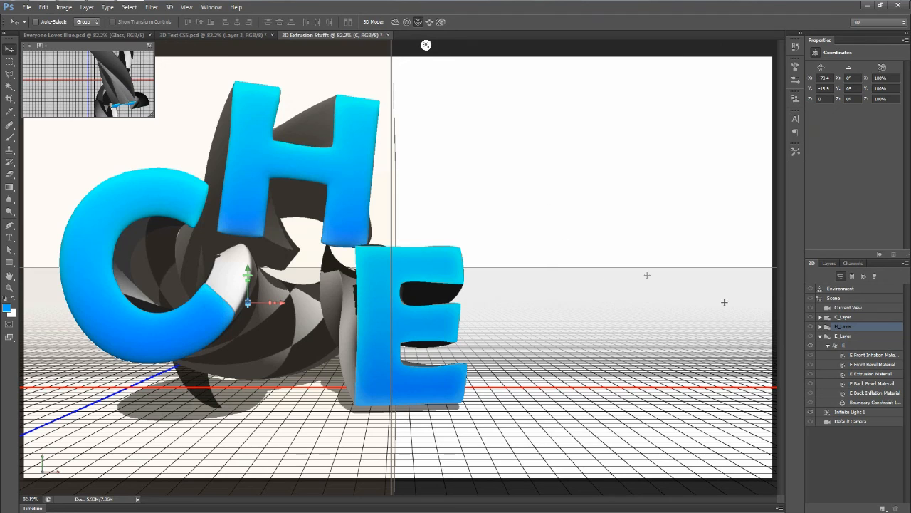
left_click(853, 344)
left_click_drag(645, 339, 642, 340)
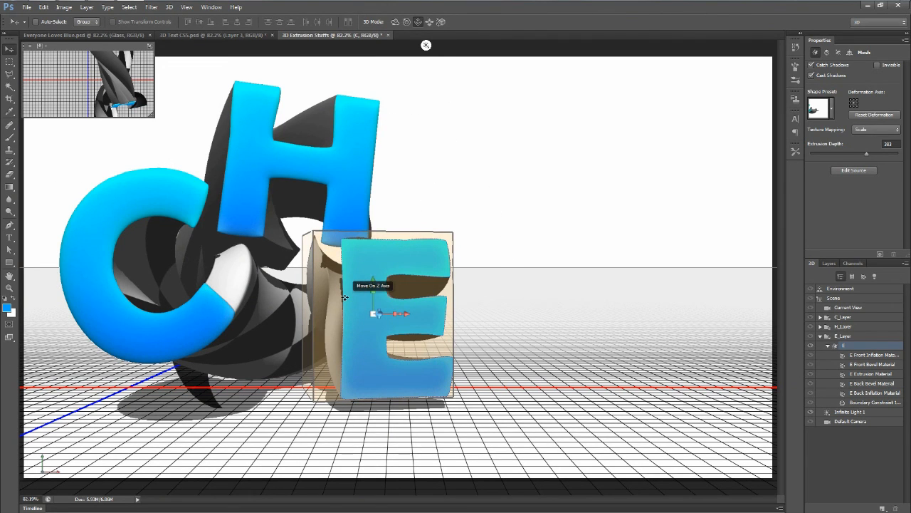
Apply the textured red material preset from the middle of the second row to the E Extrusion Material
left_click(873, 374)
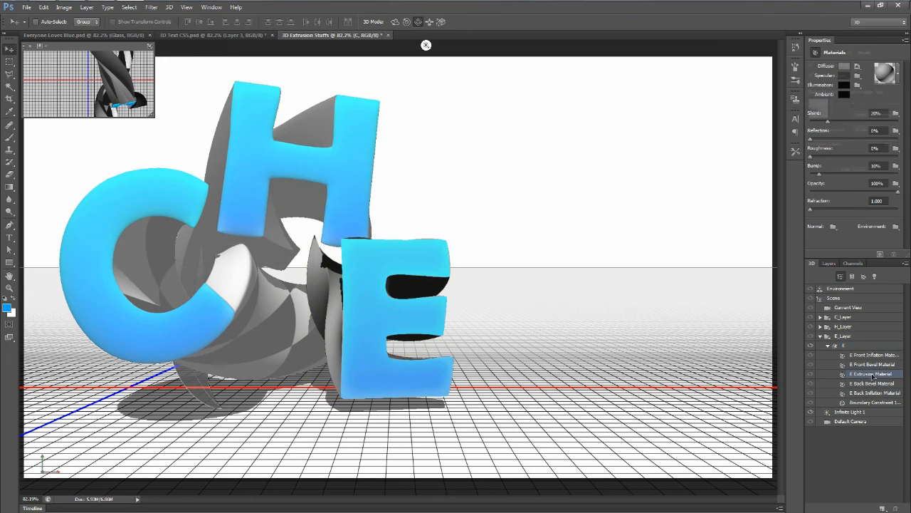
left_click(899, 72)
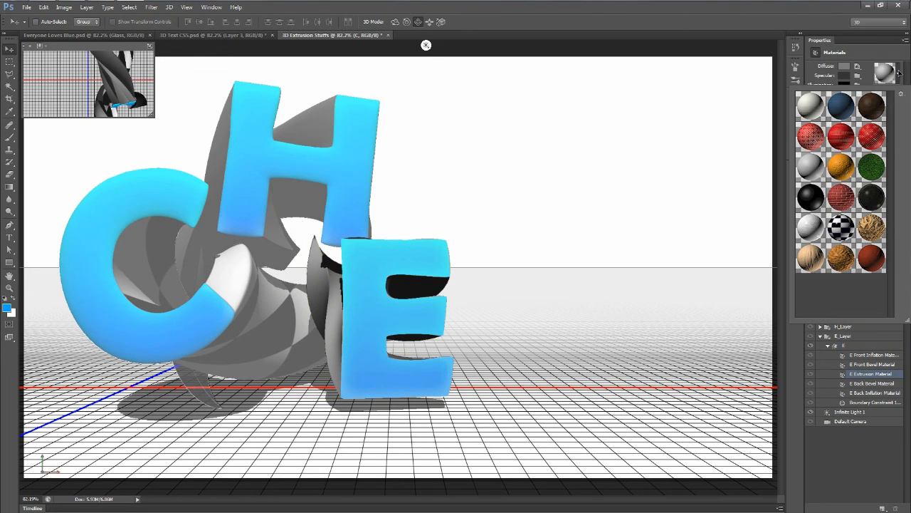
left_click(841, 140)
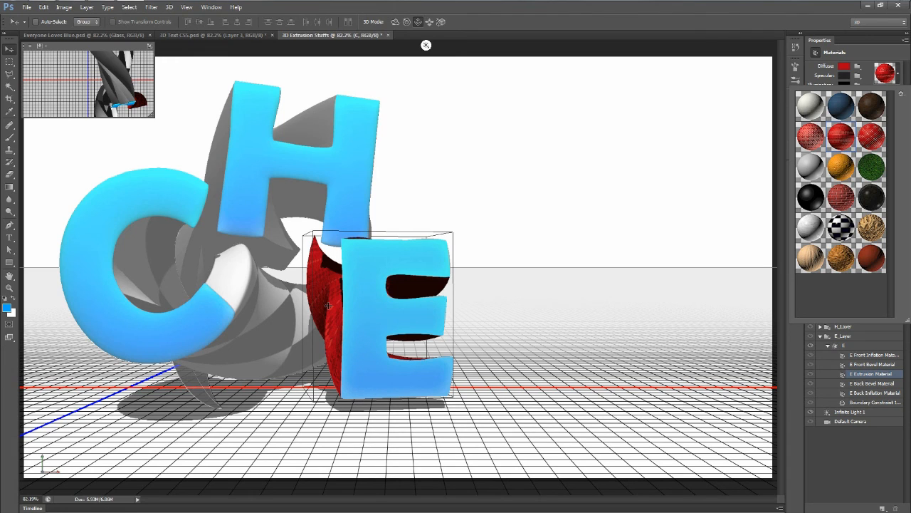
left_click(900, 77)
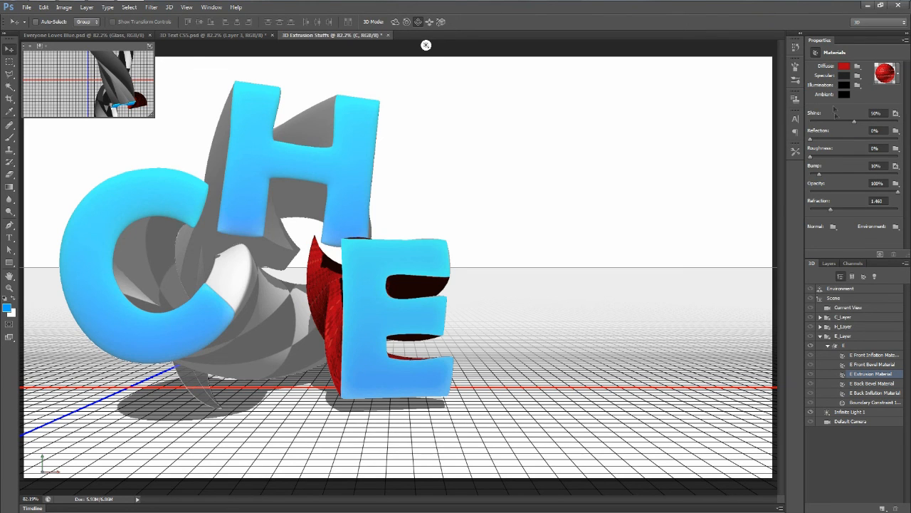
Set the E extrusion material's diffuse color to gray #909090 and raise its reflection to the maximum
left_click(846, 67)
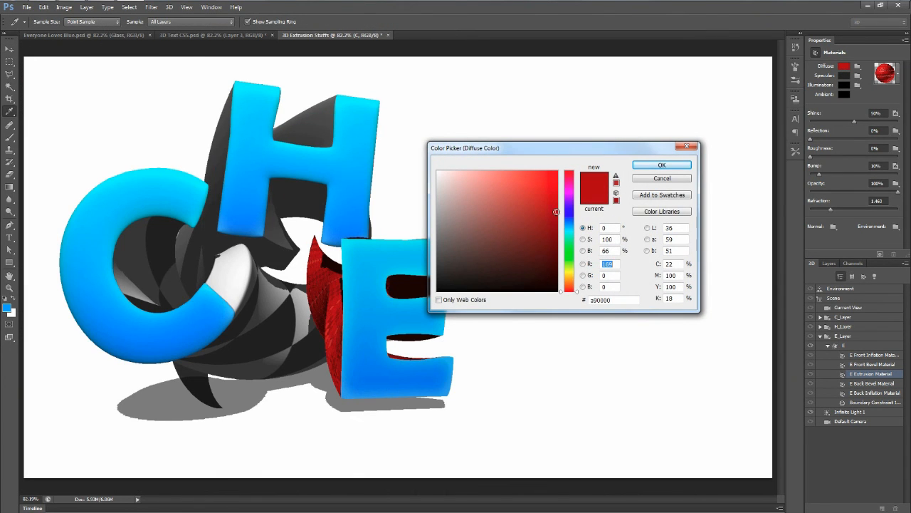
left_click_drag(552, 211, 426, 228)
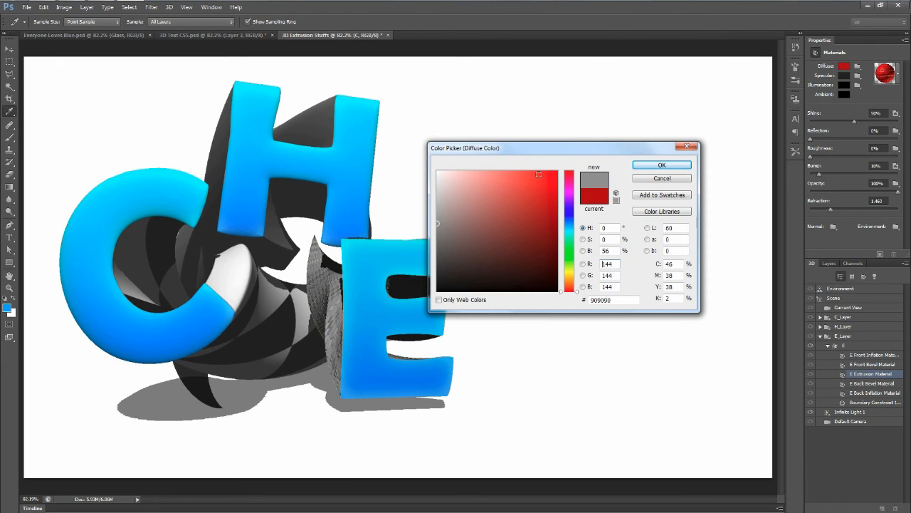
left_click(655, 167)
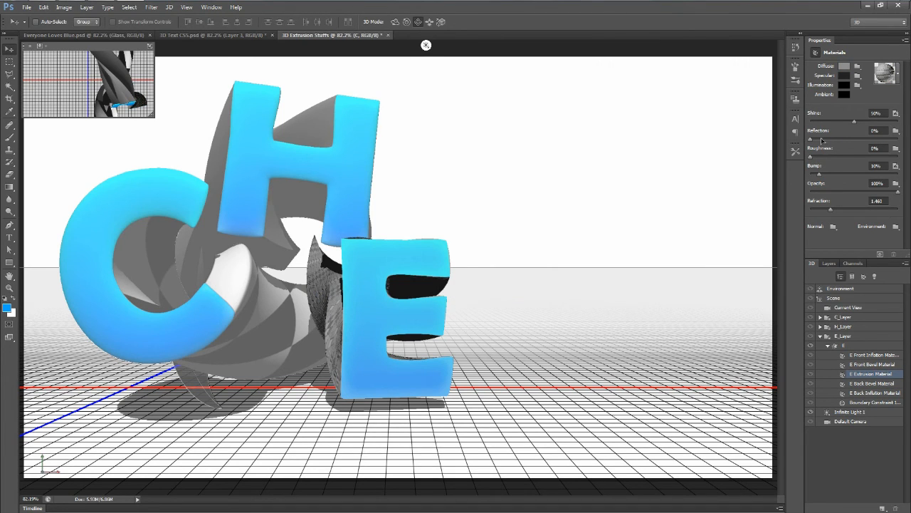
left_click_drag(812, 139, 900, 141)
Inflate the front cap of the E mesh with a strength of 5%
left_click(854, 347)
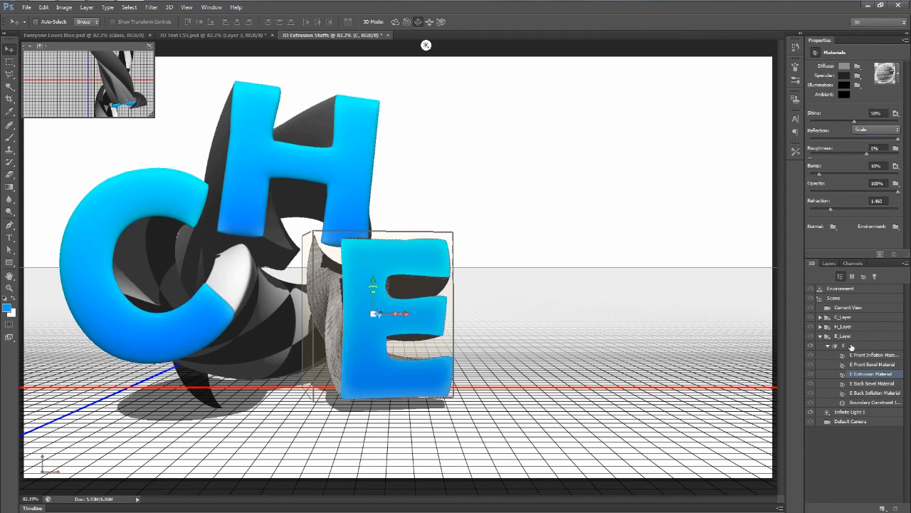
left_click(838, 53)
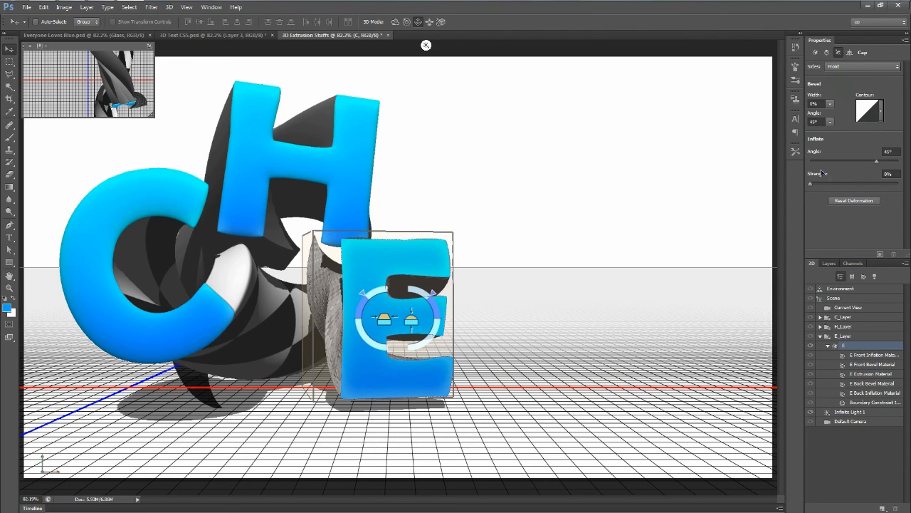
left_click(888, 175)
type("5")
left_click(899, 151)
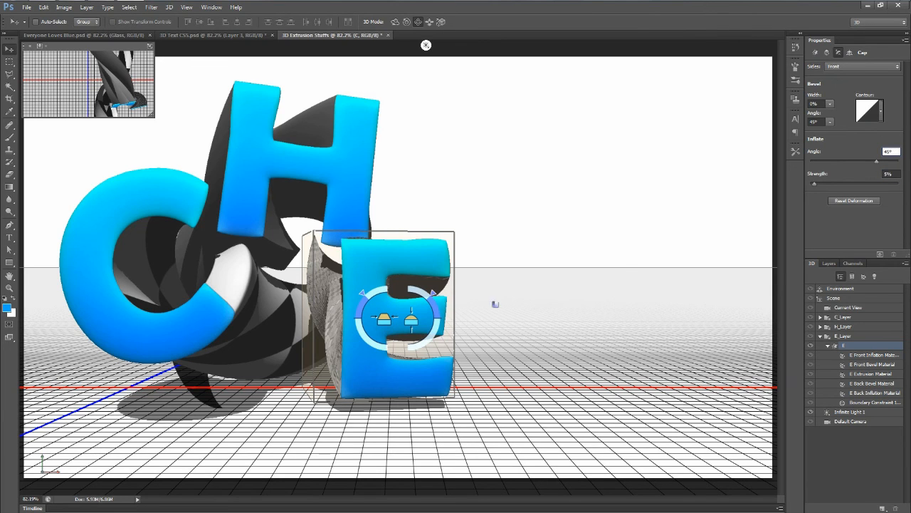
Show the second C layer, make a 3D extrusion from it and merge it into the existing 3D letter scene
left_click(830, 264)
left_click(824, 329)
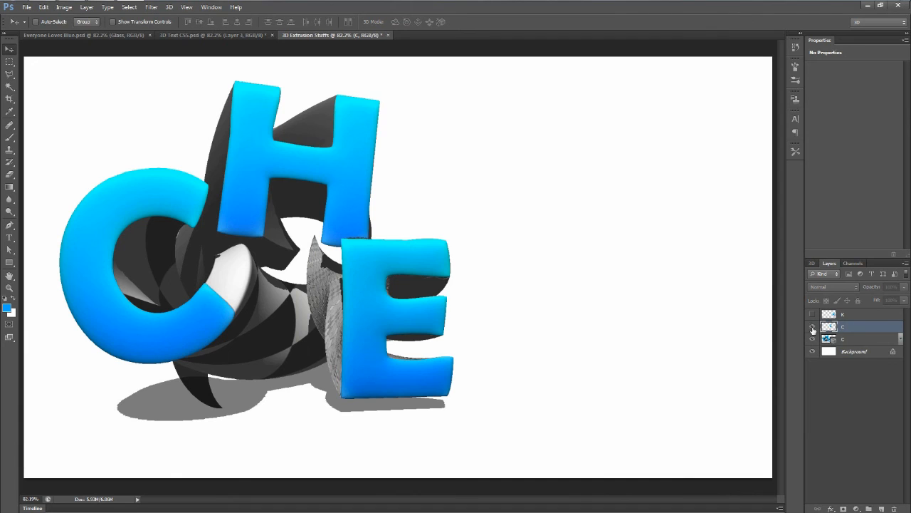
left_click(812, 327)
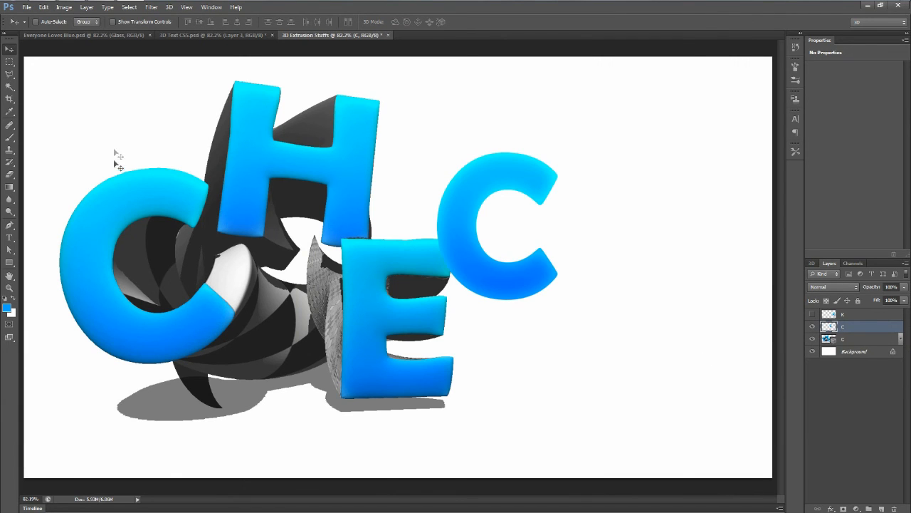
left_click(170, 7)
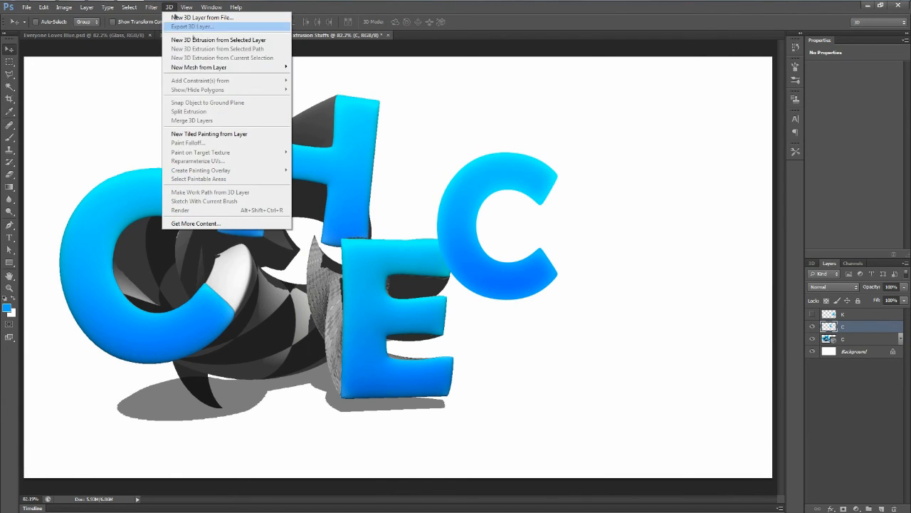
left_click(217, 40)
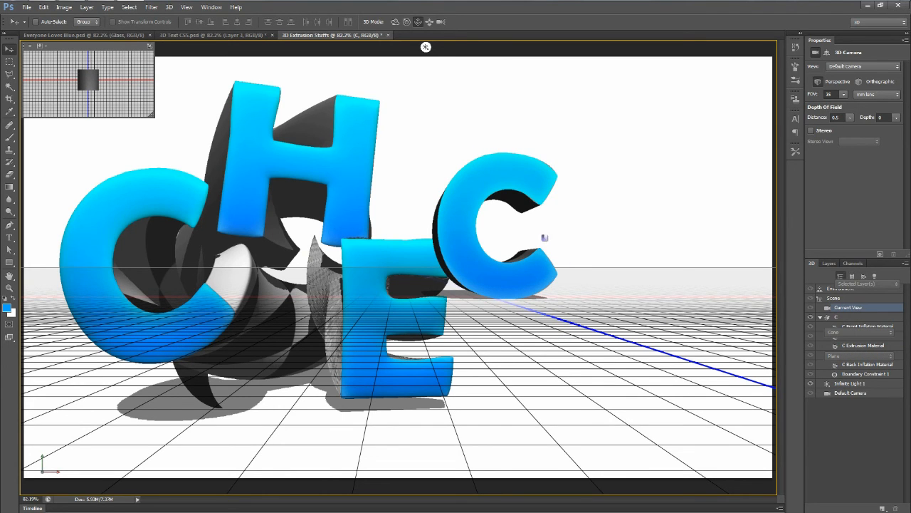
key("ctrl+e")
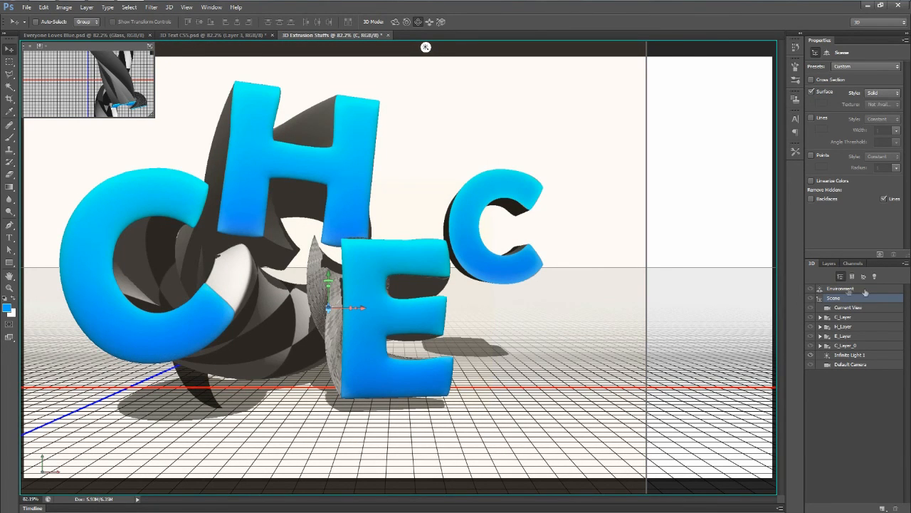
Select the C_0 mesh inside the C_Layer_0 group and slide it toward the camera and left, behind the E
left_click(831, 264)
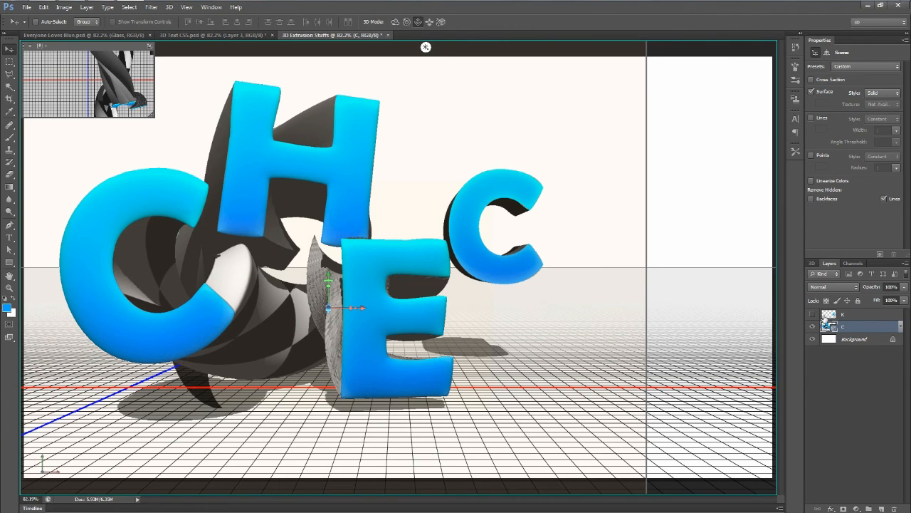
left_click(811, 263)
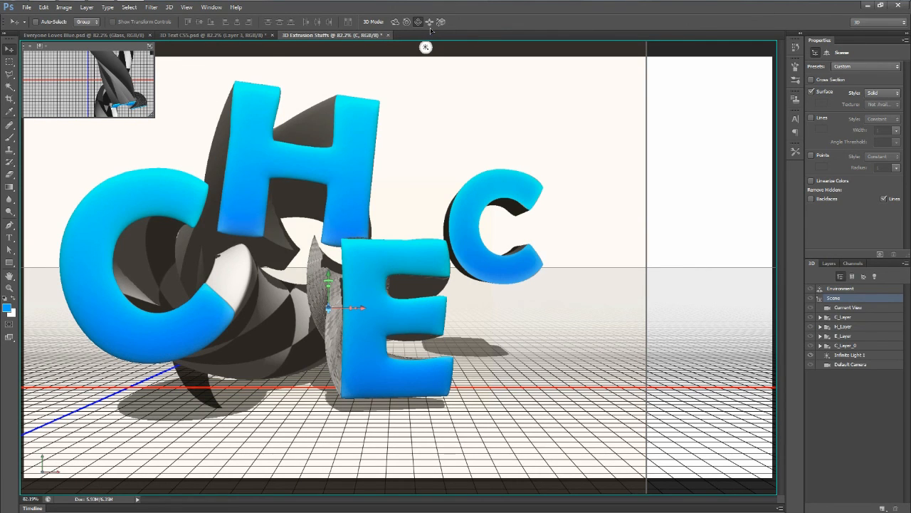
left_click(851, 347)
left_click(821, 346)
left_click(860, 356)
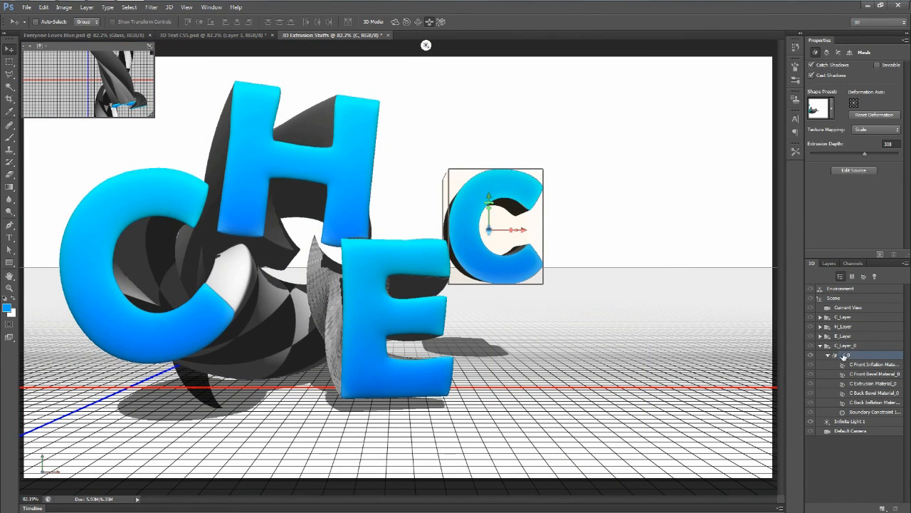
left_click_drag(600, 312, 566, 332)
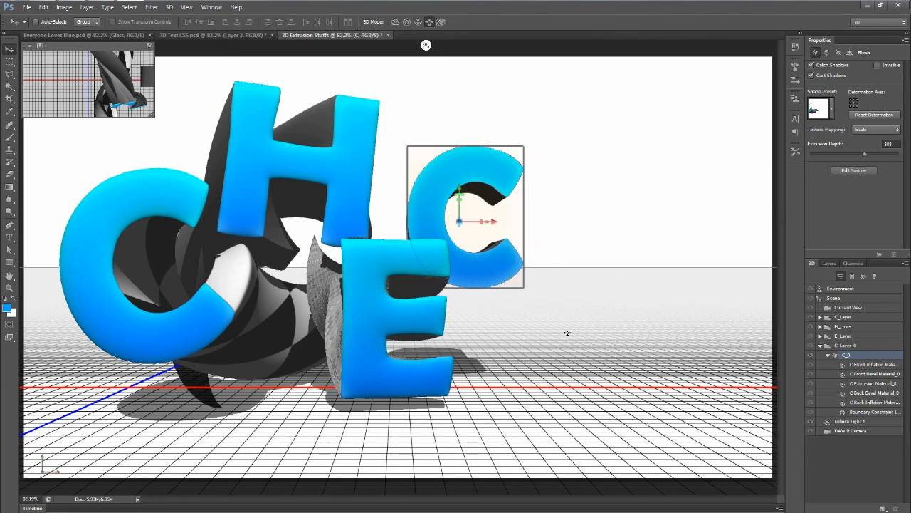
Tilt the C_0 mesh clockwise, turn it to show the right side of its extrusion, and shift it slightly up and right
left_click(407, 22)
left_click_drag(551, 161, 645, 166)
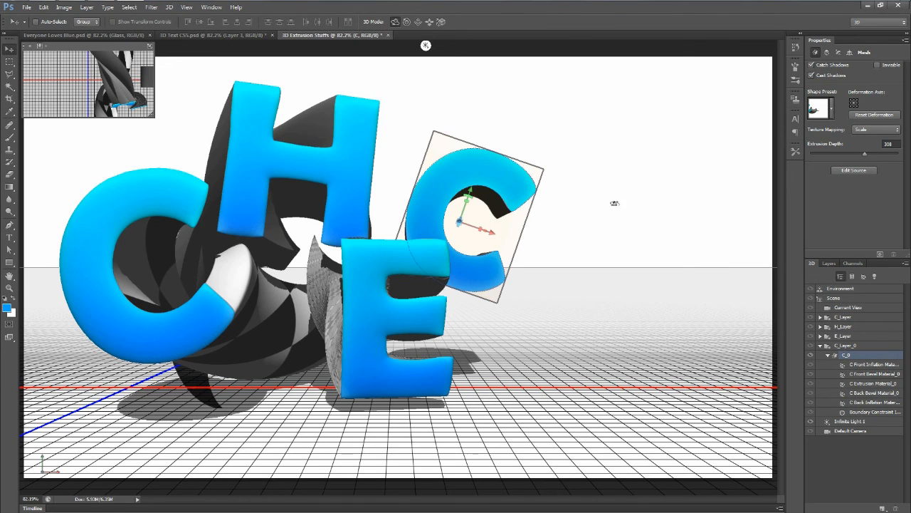
left_click_drag(650, 198, 545, 193)
left_click(418, 22)
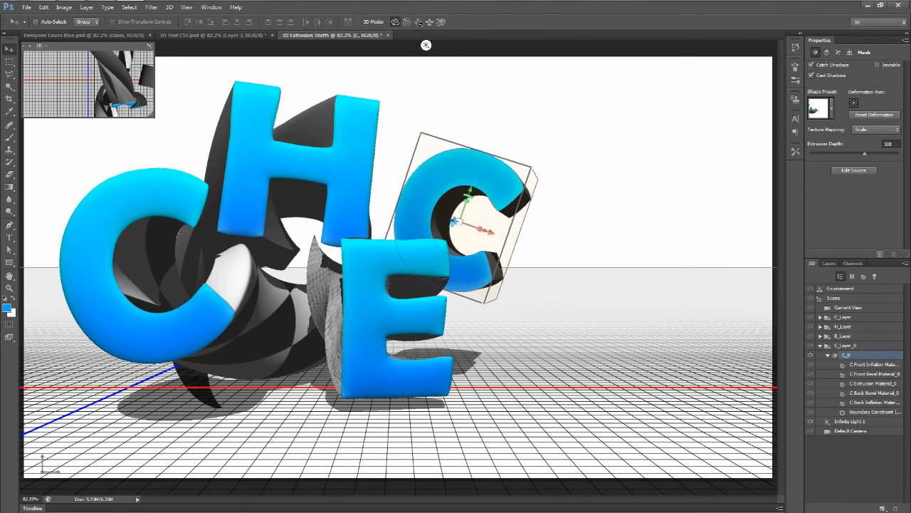
mouse_move(577, 280)
left_mouse_down()
mouse_move(577, 254)
mouse_move(590, 271)
left_mouse_up()
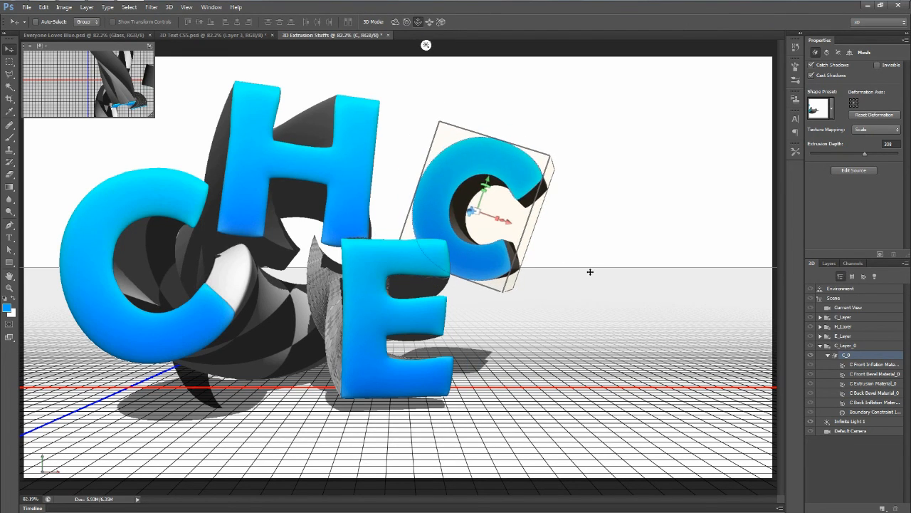
Deform the C_0 mesh with a -109° twist, a 66% taper and a slight negative horizontal bend
left_click(827, 52)
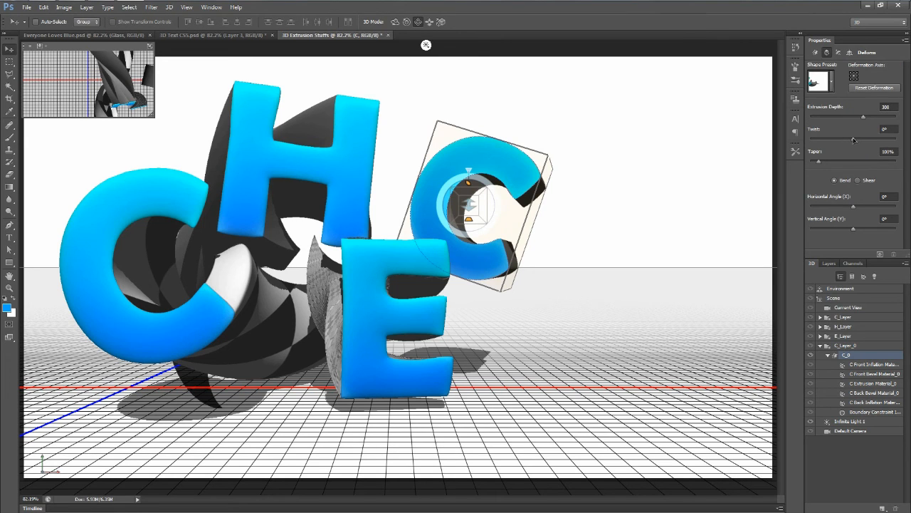
left_click_drag(854, 140, 817, 164)
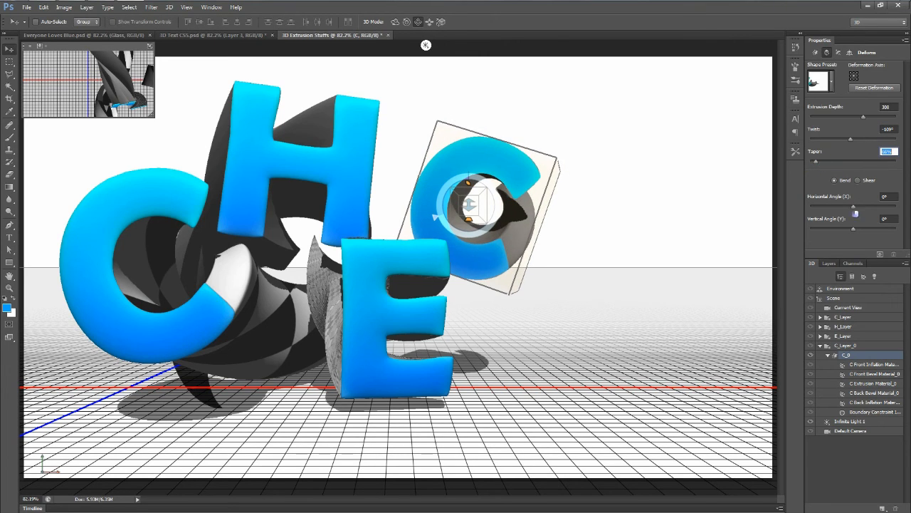
left_click(854, 208)
left_click_drag(855, 210, 850, 211)
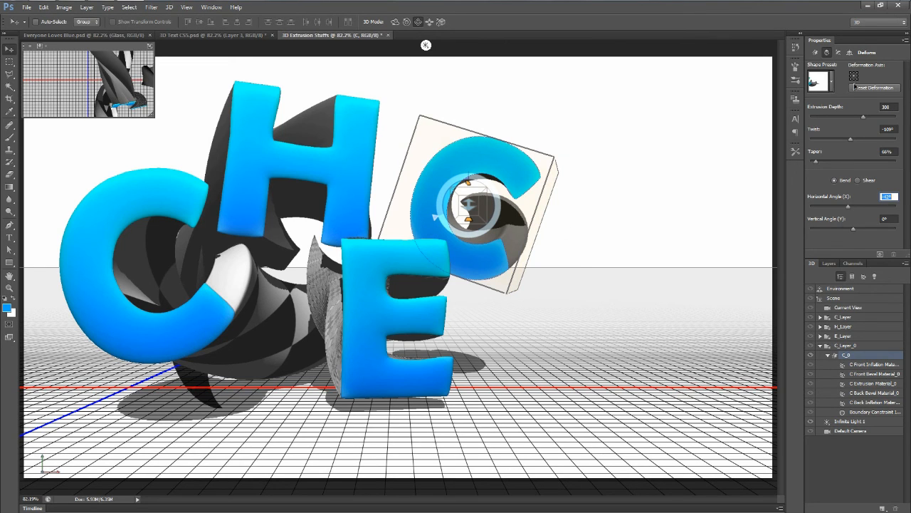
Inflate the front cap of the C_0 mesh with a strength of 5%
left_click(838, 52)
left_click(883, 175)
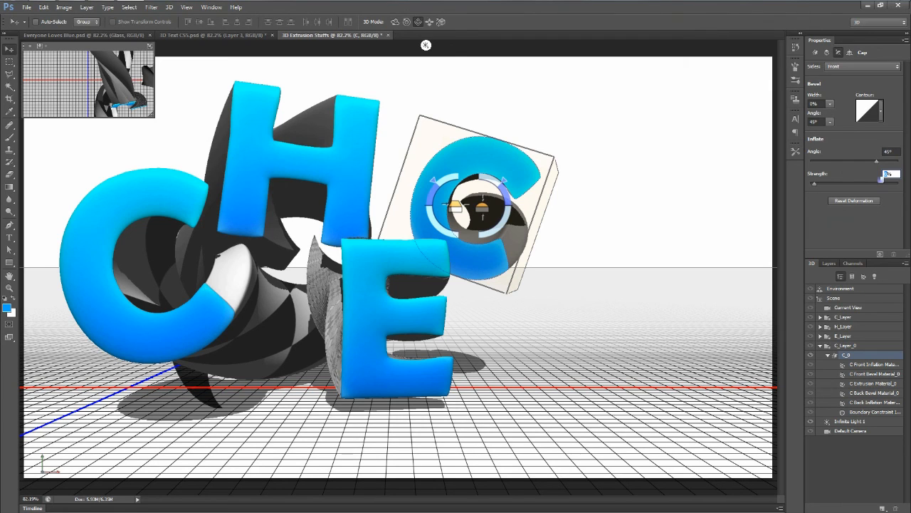
type("5")
key("Return")
Apply the same textured red material preset used on the E to the C Extrusion Material_0
left_click(874, 384)
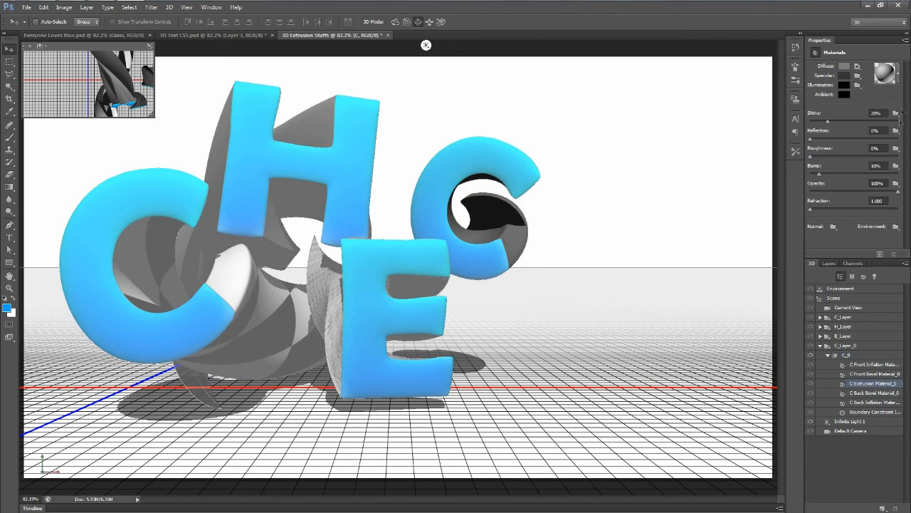
left_click(898, 72)
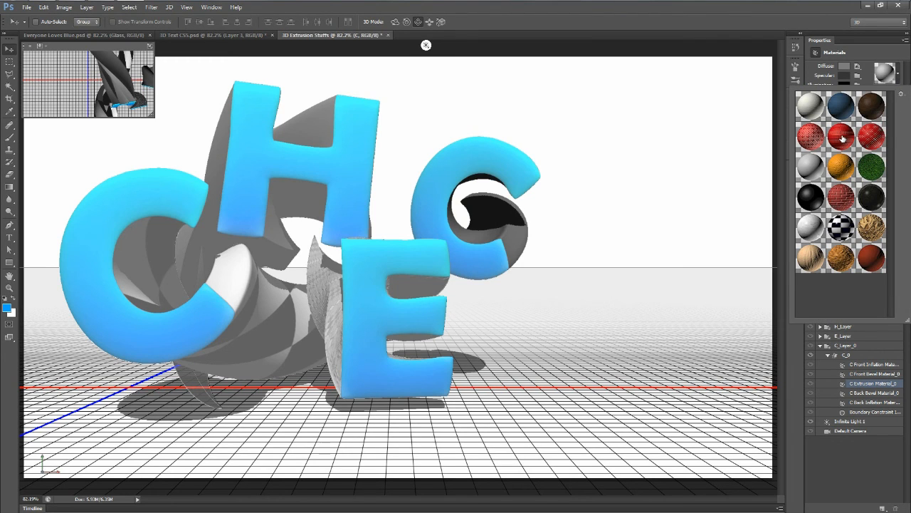
left_click(842, 138)
left_click(871, 138)
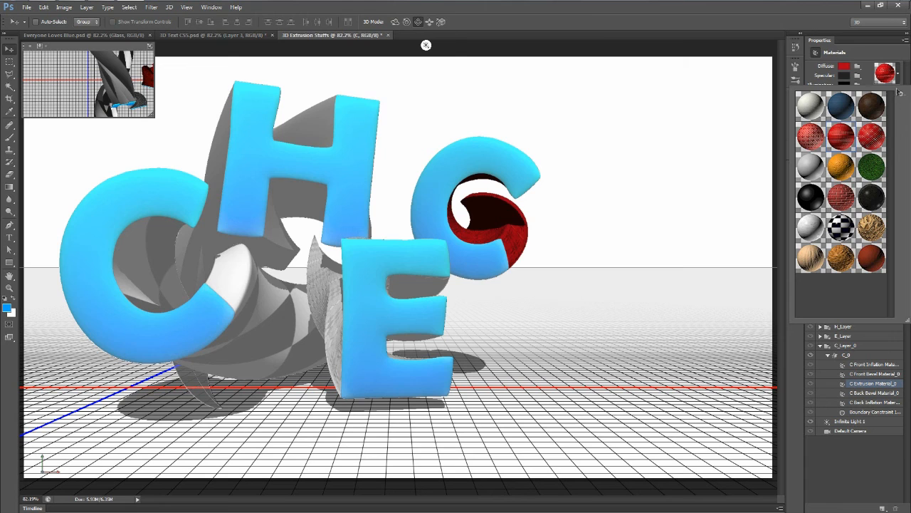
left_click(898, 75)
Set the second C extrusion material's diffuse color to gray #878787 and its reflection to 100%
left_click(844, 66)
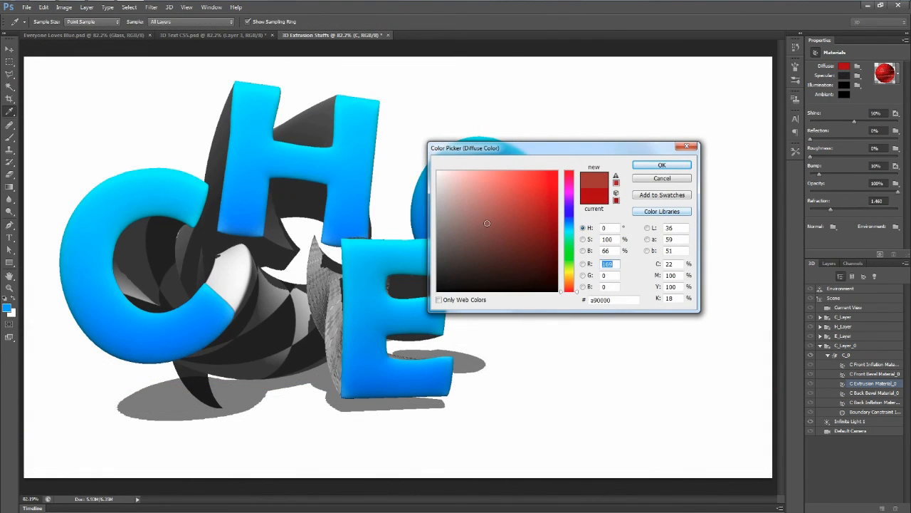
left_click(423, 230)
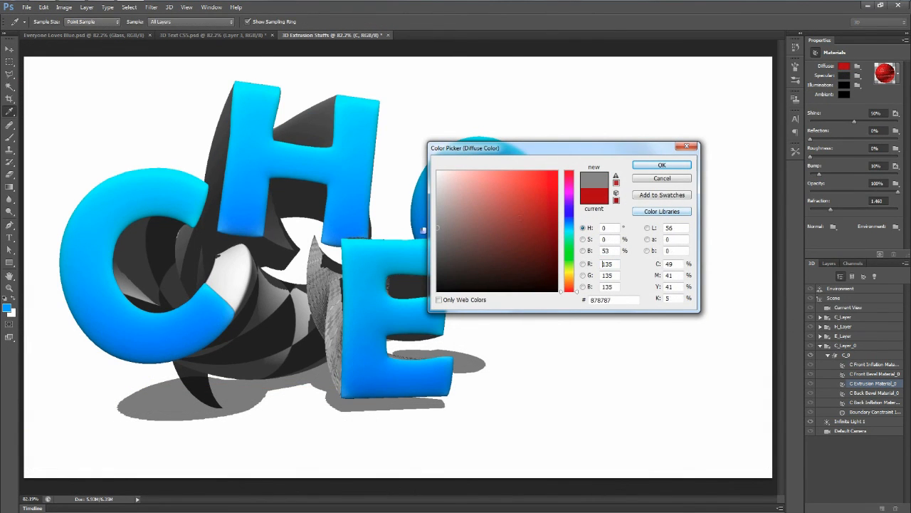
left_click(686, 166)
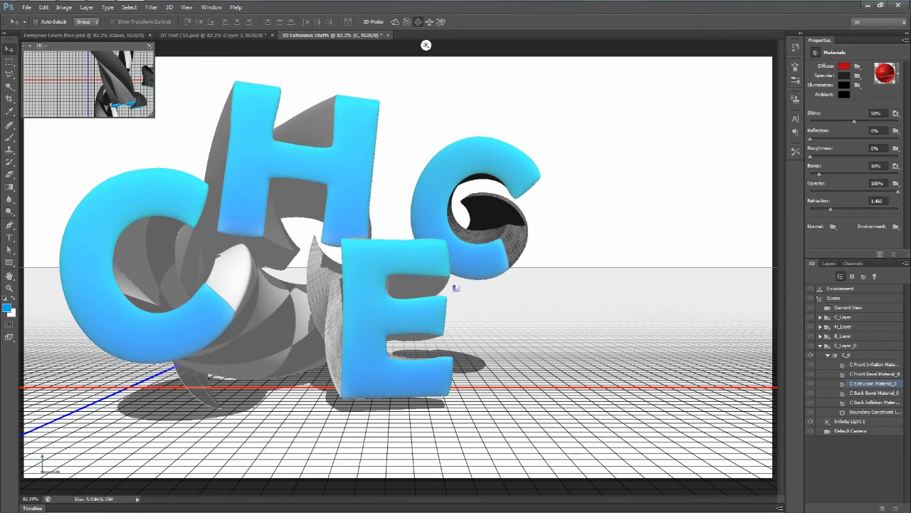
left_click_drag(812, 140, 908, 141)
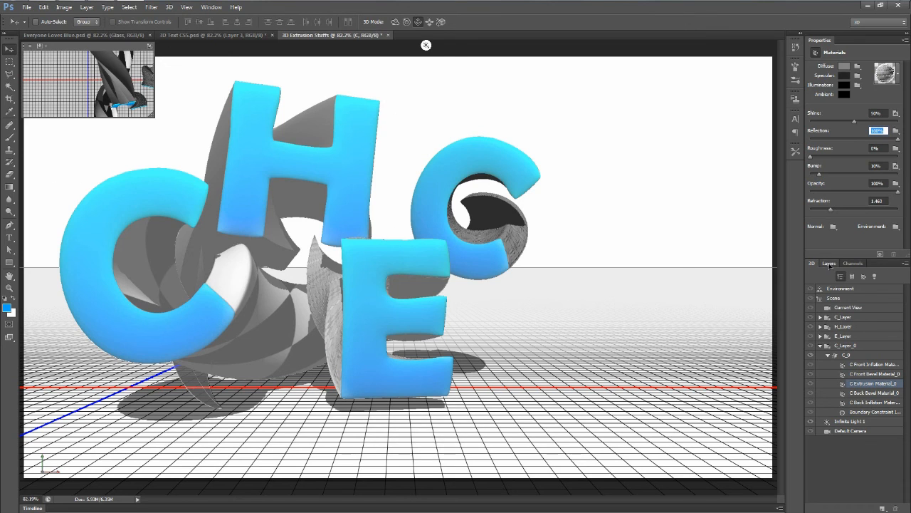
Show the K layer, make a 3D extrusion from it and merge it into the shared 3D letter scene
left_click(830, 264)
left_click(848, 317)
left_click(812, 315)
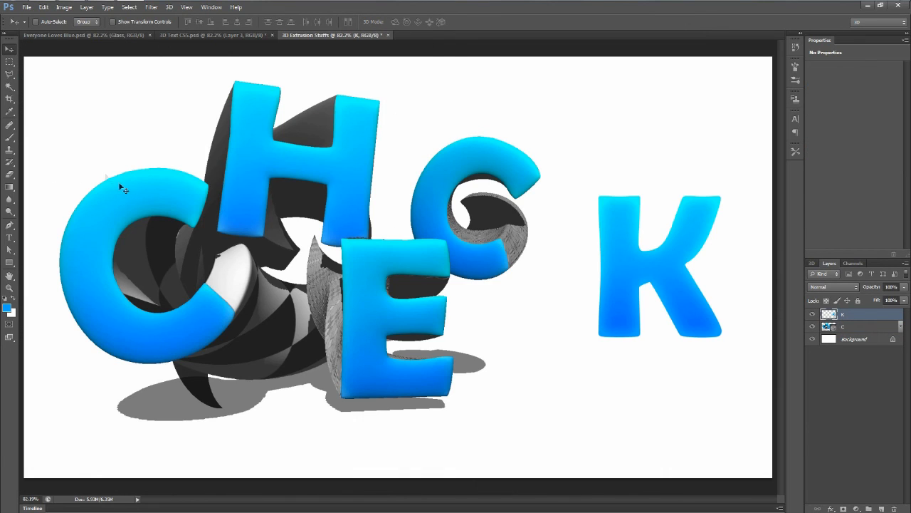
left_click(169, 7)
left_click(210, 41)
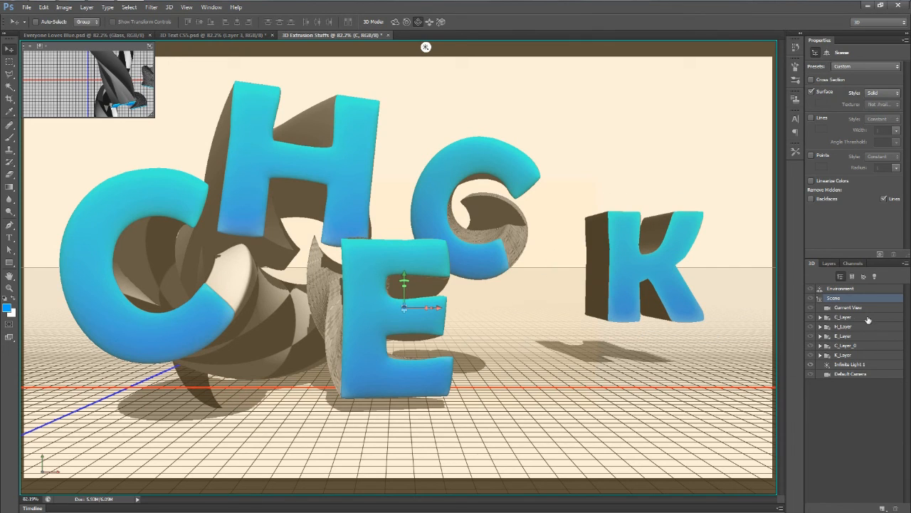
Bring the K mesh closer, turn it to show more of its side, and stand it on the ground beside the E
left_click(844, 354)
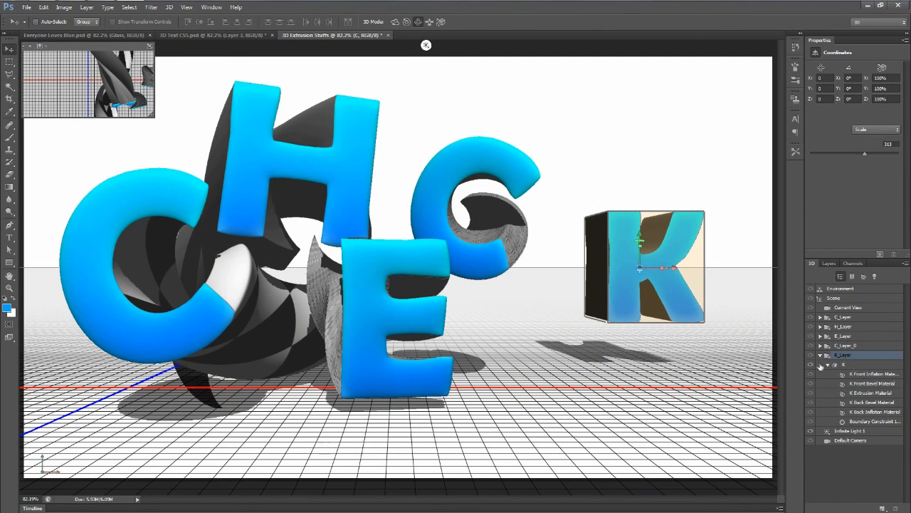
left_click(840, 363)
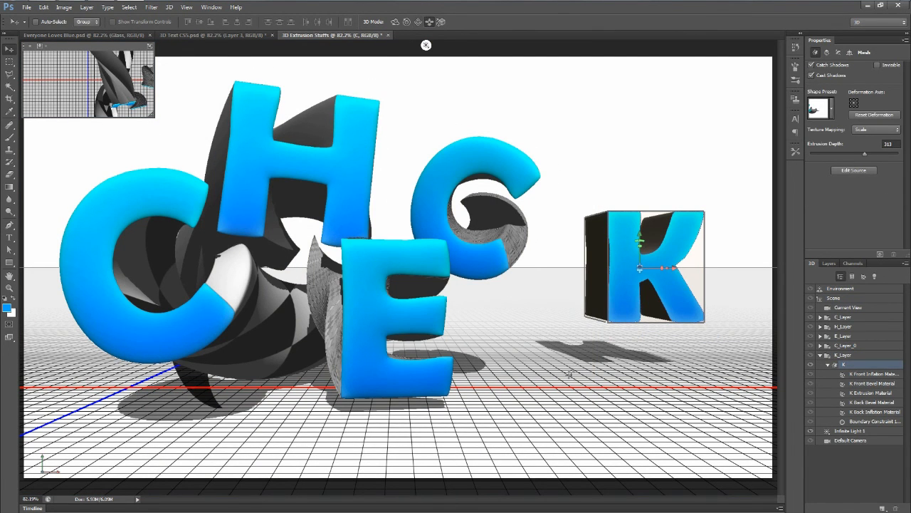
left_click_drag(562, 386, 495, 456)
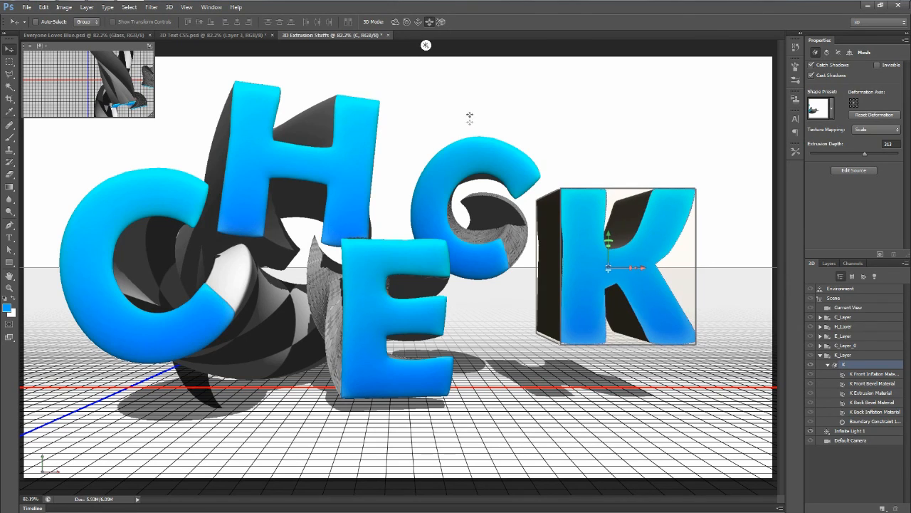
left_click(395, 21)
mouse_move(635, 130)
left_mouse_down()
mouse_move(696, 132)
mouse_move(651, 122)
mouse_move(636, 136)
mouse_move(645, 141)
left_mouse_up()
left_click(418, 21)
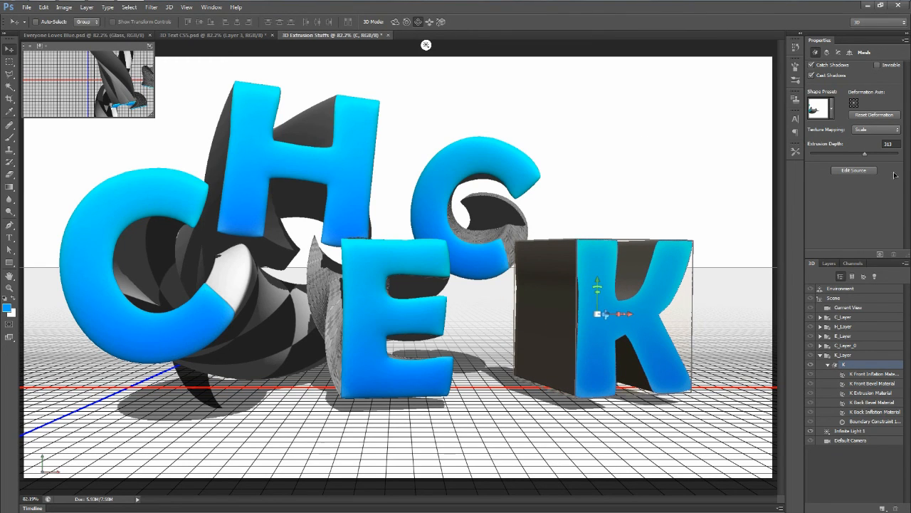
Deform the K mesh with an extrusion depth of 2500, a 0% taper, a positive twist and a negative horizontal bend
left_click(826, 52)
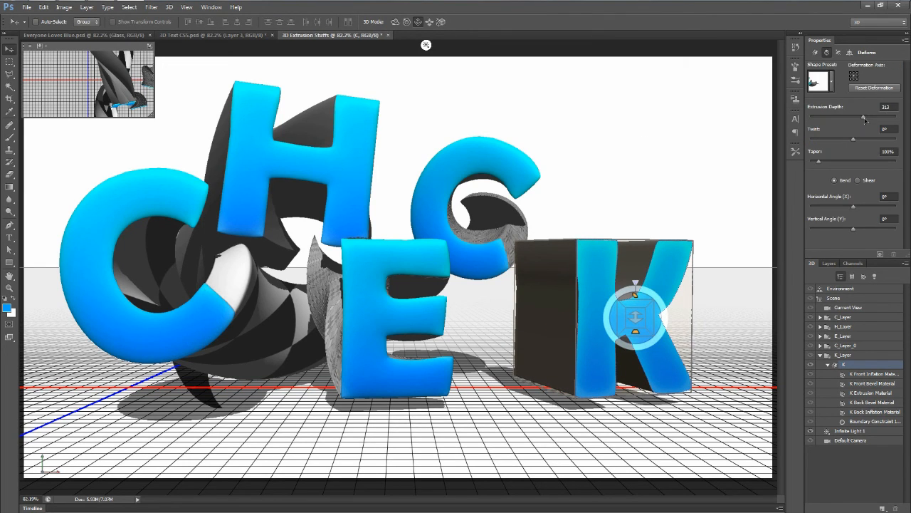
left_click_drag(866, 121, 869, 122)
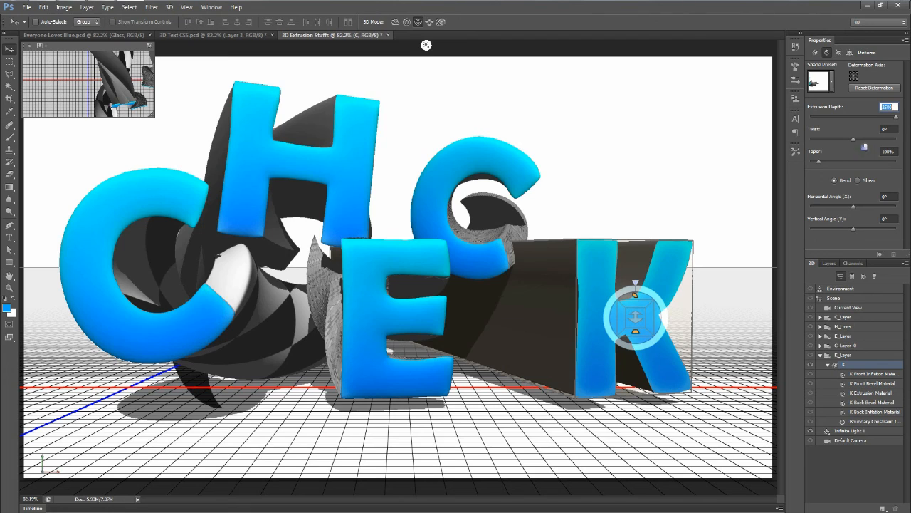
left_click_drag(819, 163, 810, 164)
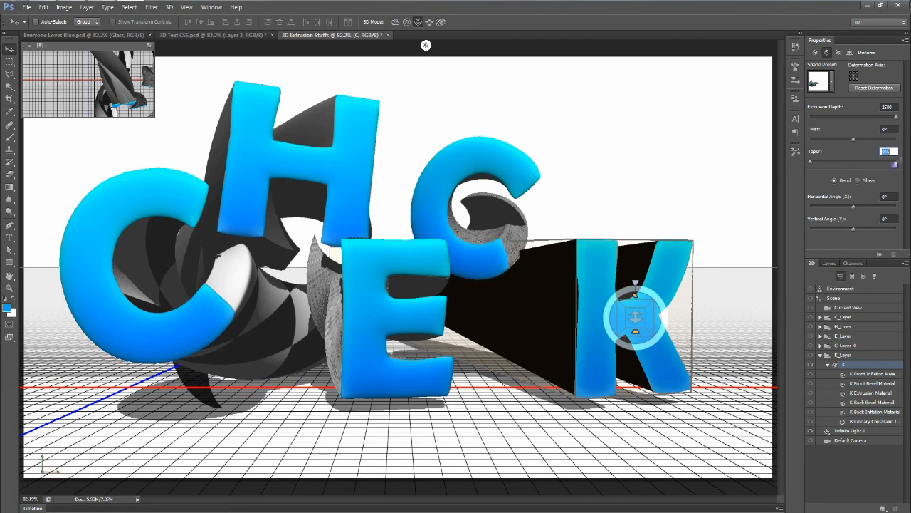
left_click_drag(855, 141, 868, 143)
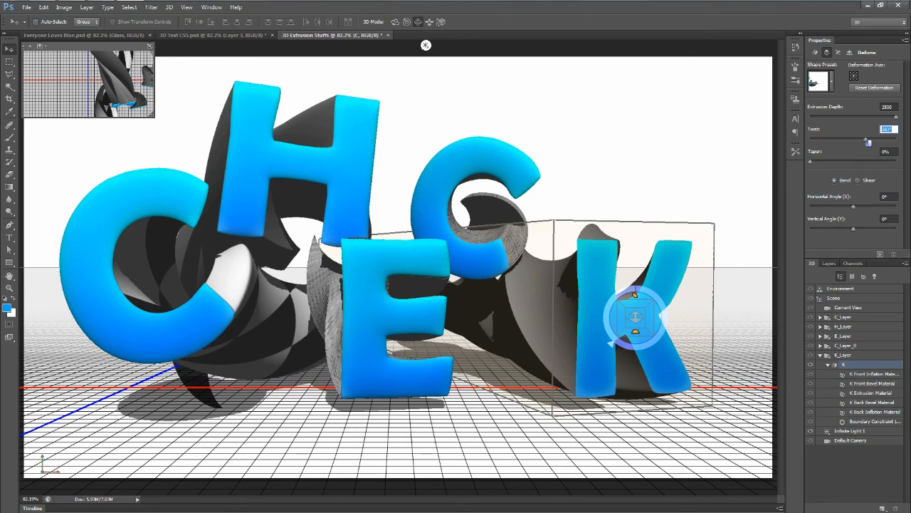
left_click_drag(854, 207, 839, 208)
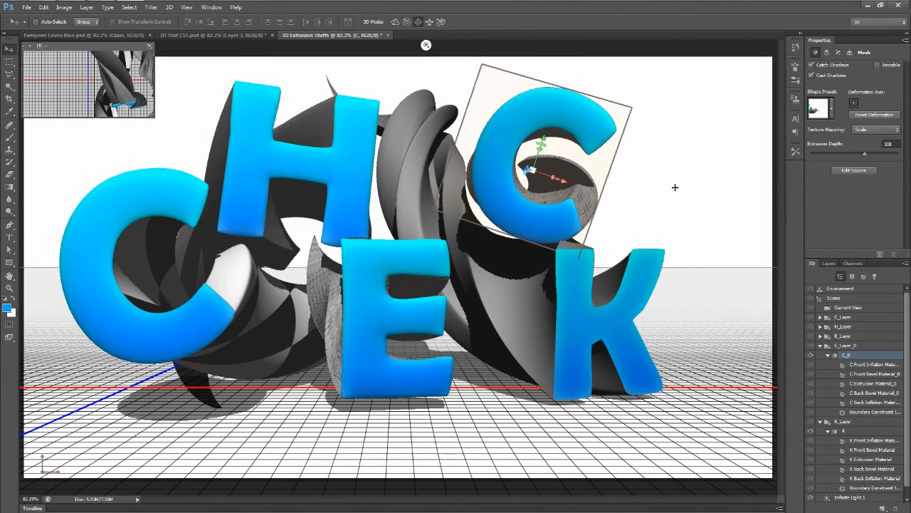
Shift the second C slightly up and toward the H so it sits above the K
left_click_drag(675, 187, 668, 180)
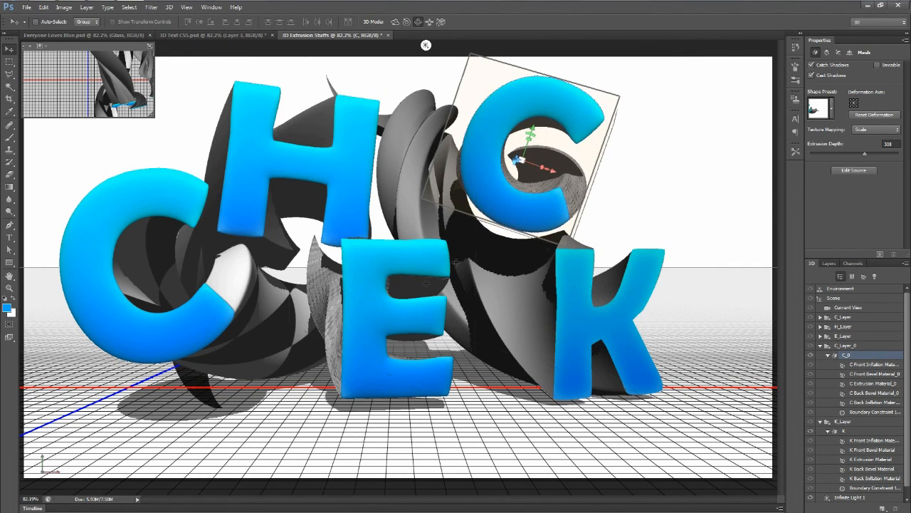
Apply the light marble-like preset to the K Extrusion Material and set its reflection to 100%
left_click(876, 460)
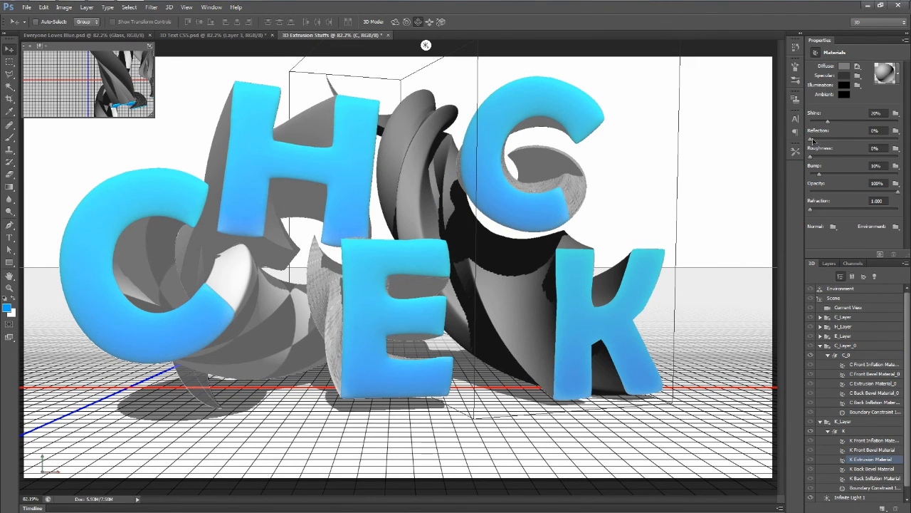
left_click_drag(813, 140, 907, 140)
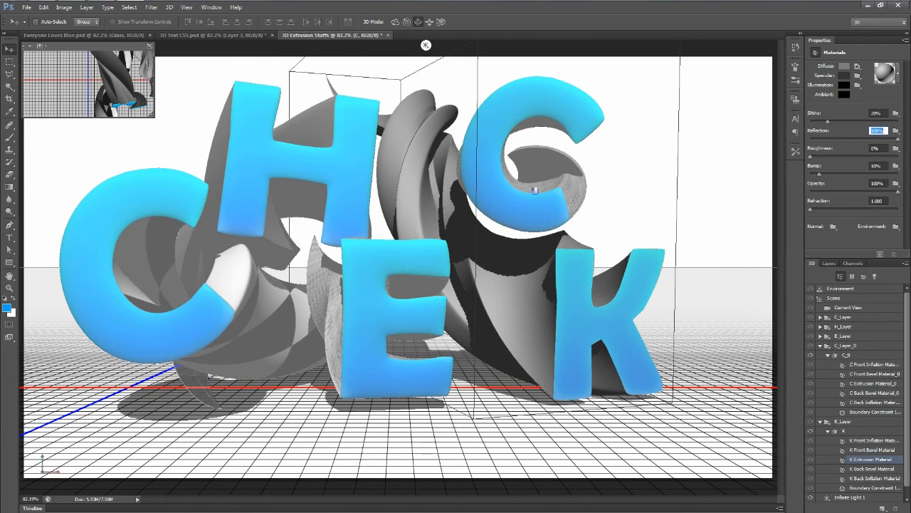
left_click(898, 76)
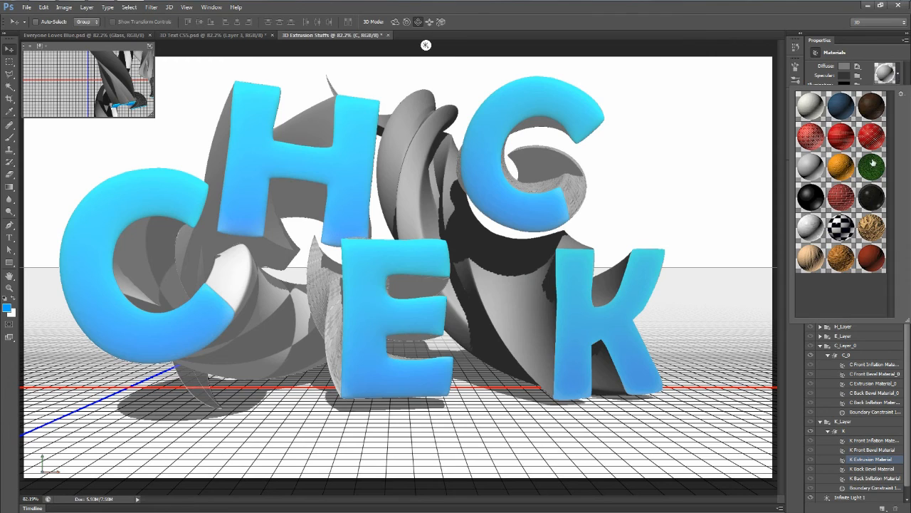
left_click(812, 228)
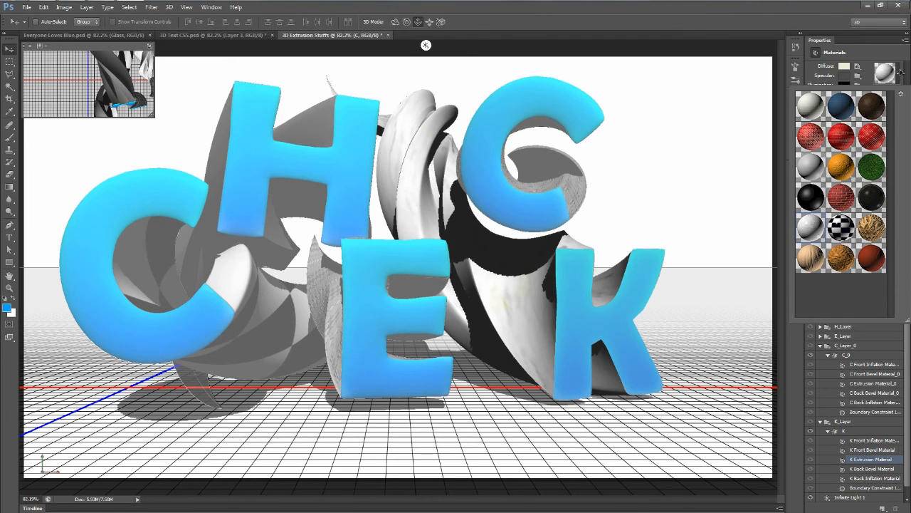
left_click(895, 74)
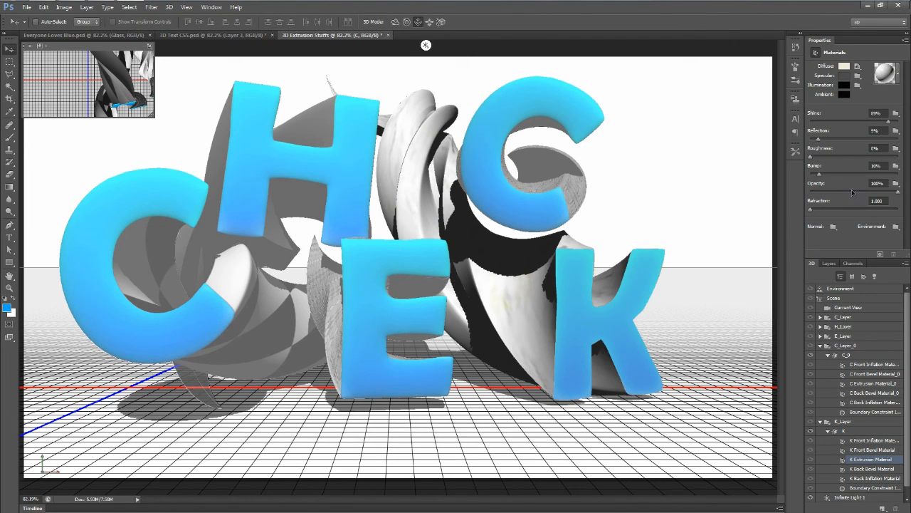
left_click_drag(820, 144, 901, 141)
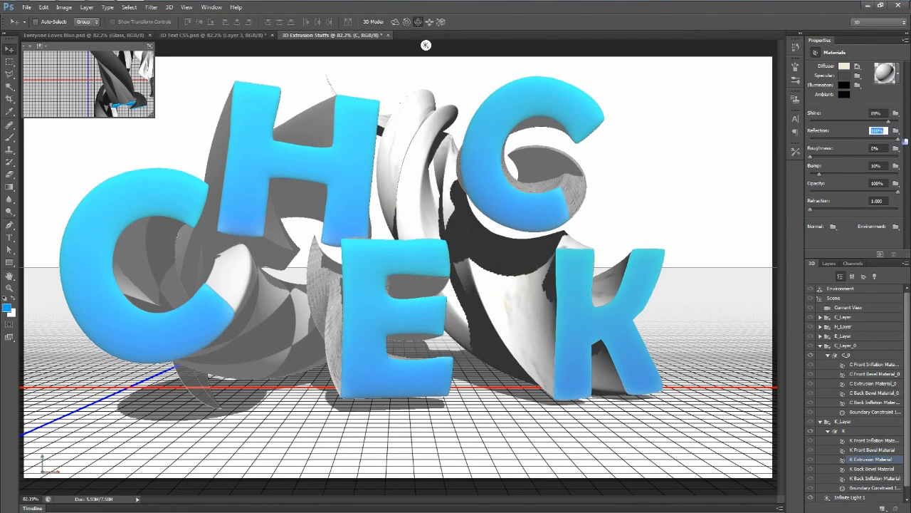
Set the K Extrusion Material's diffuse color to dark gray #4e4e4e
left_click(844, 65)
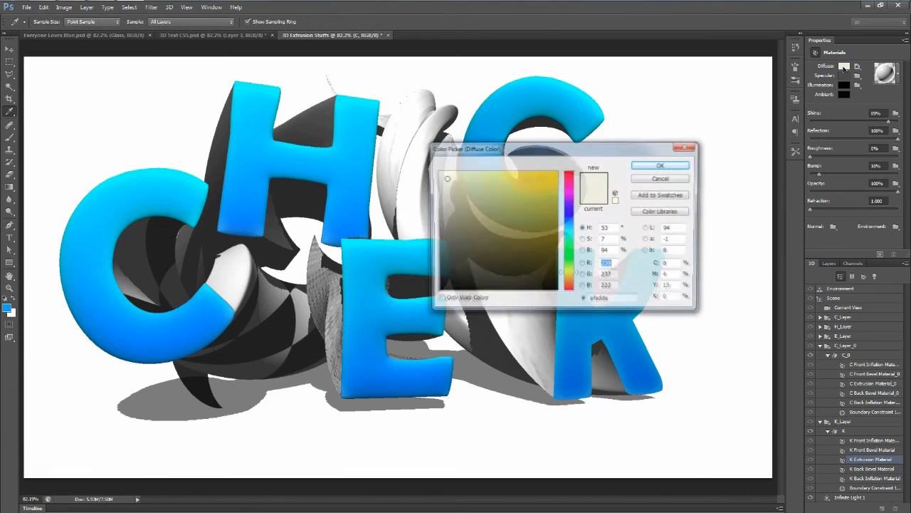
left_click_drag(519, 207, 420, 254)
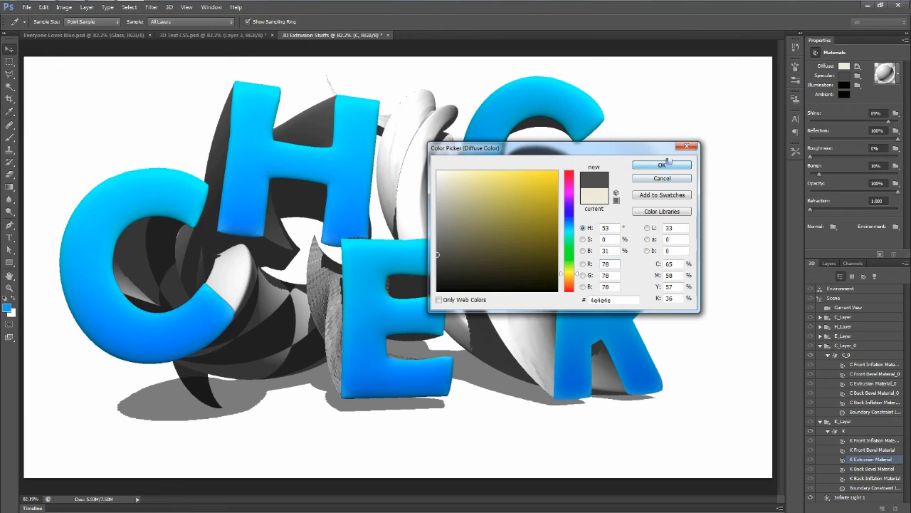
left_click(673, 166)
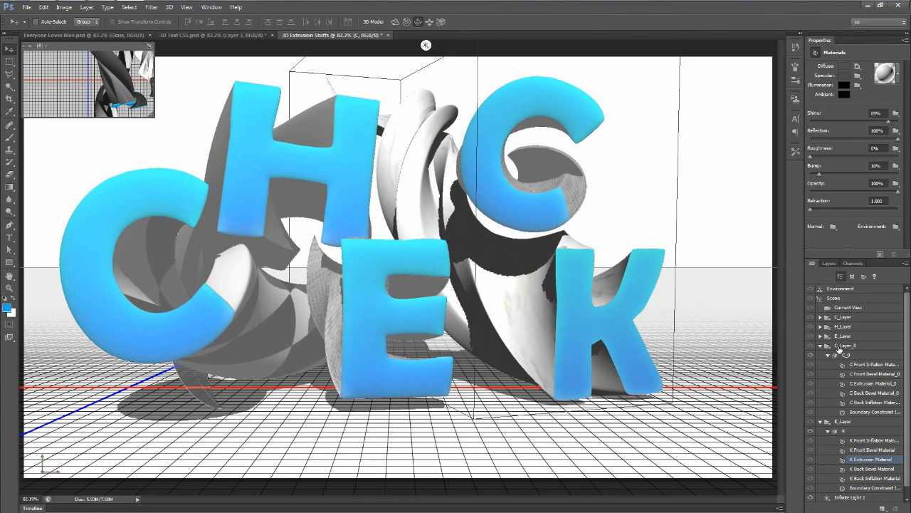
Collapse the second C and K groups and set the shadow softness of Infinite Light 1 to 100%
left_click(821, 345)
left_click(821, 355)
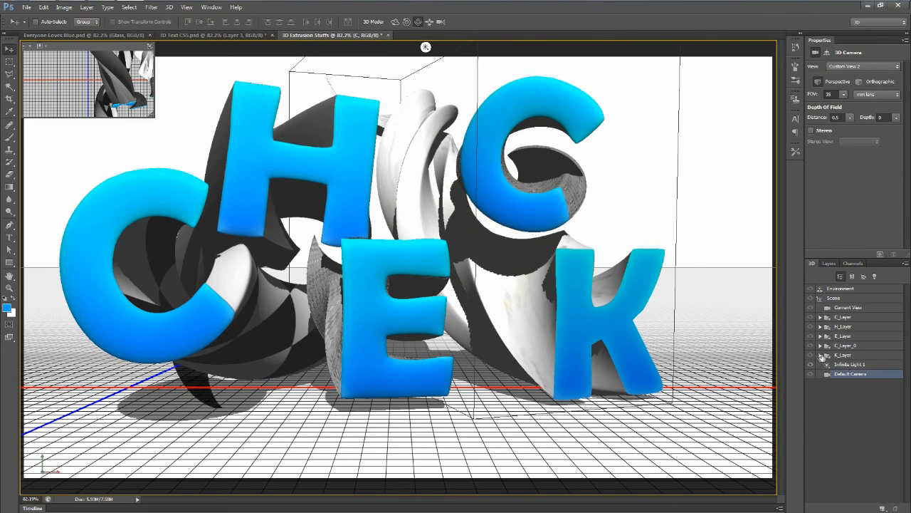
left_click(854, 317)
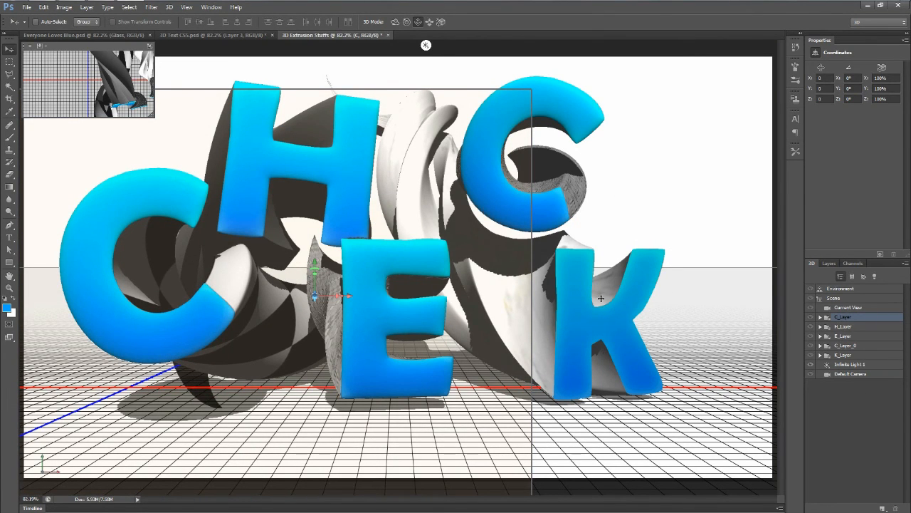
left_click(857, 366)
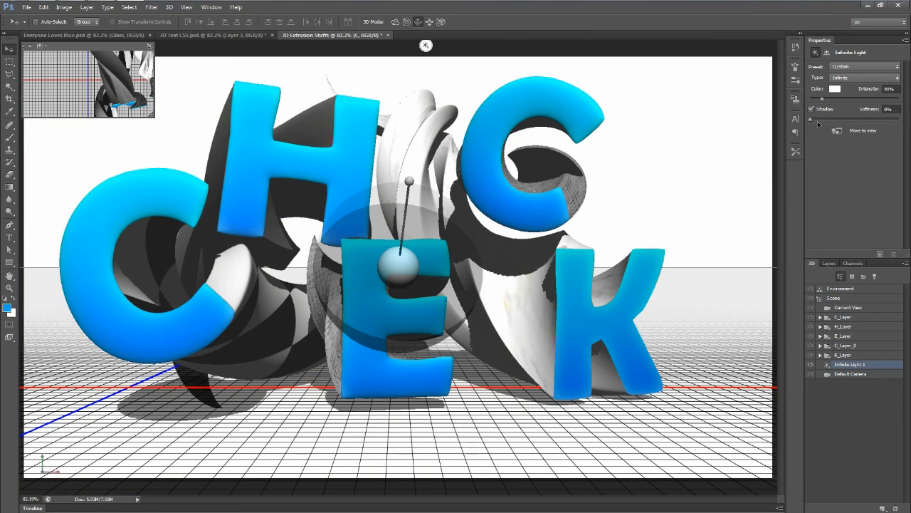
left_click_drag(813, 122, 908, 123)
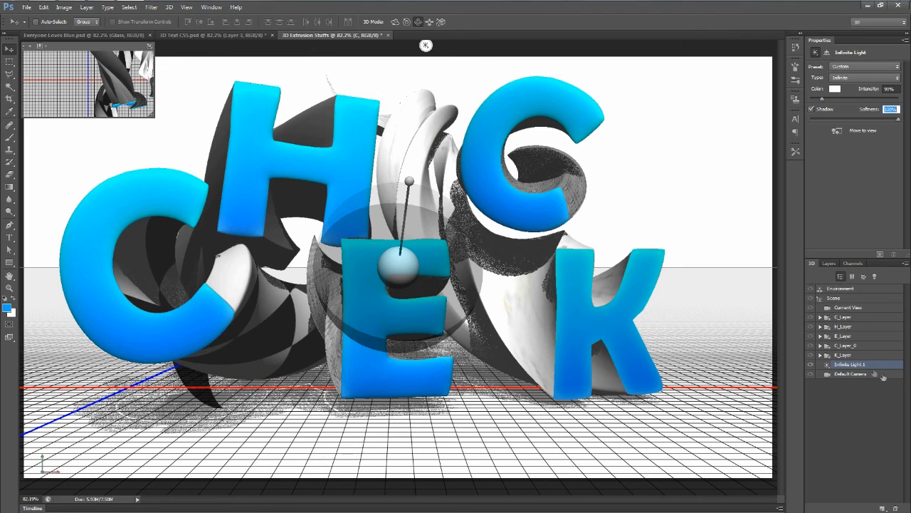
Inflate the front cap of the K mesh with a strength of 5%
left_click(830, 355)
left_click(820, 355)
left_click(847, 364)
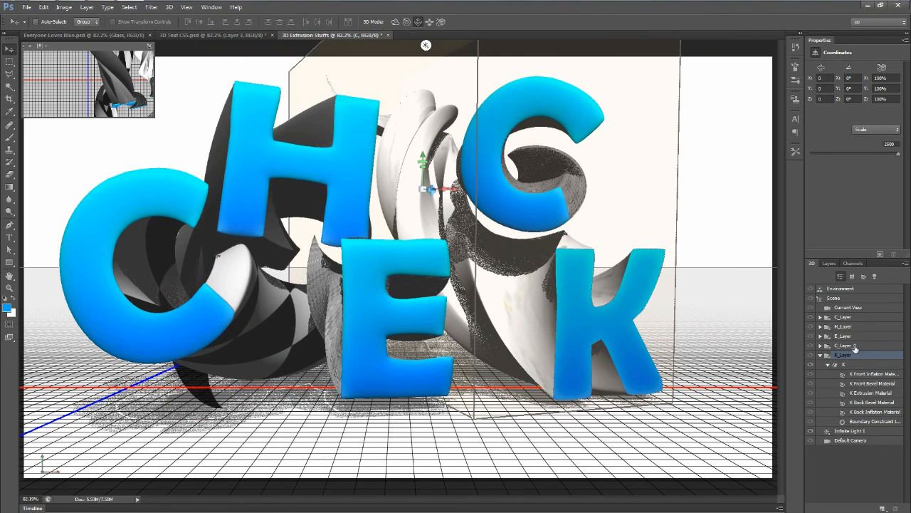
left_click(839, 51)
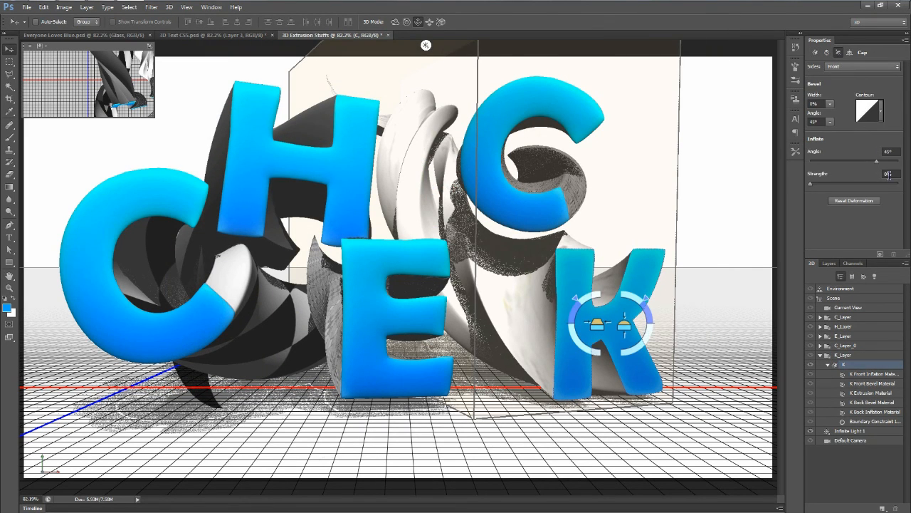
left_click(889, 173)
type("5")
left_click(823, 356)
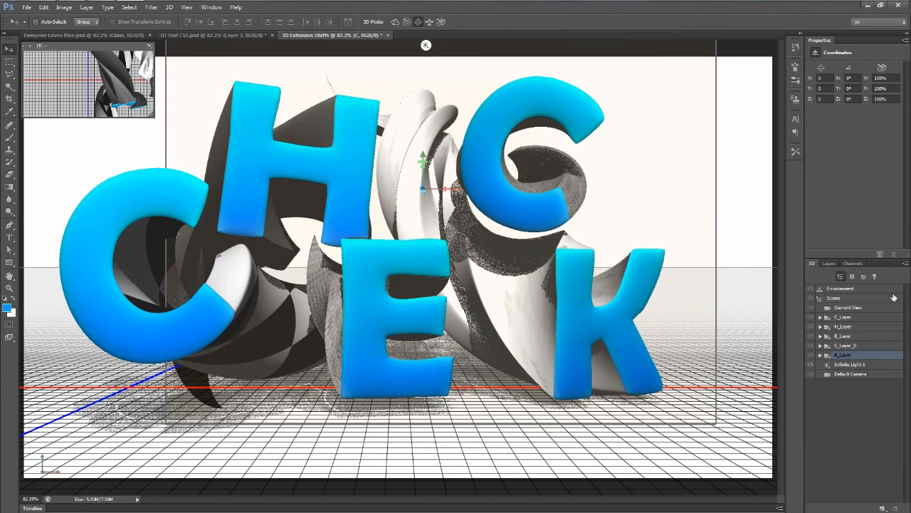
Render the 3D scene and stop the render once the shadows and reflections look clean enough
left_click(881, 255)
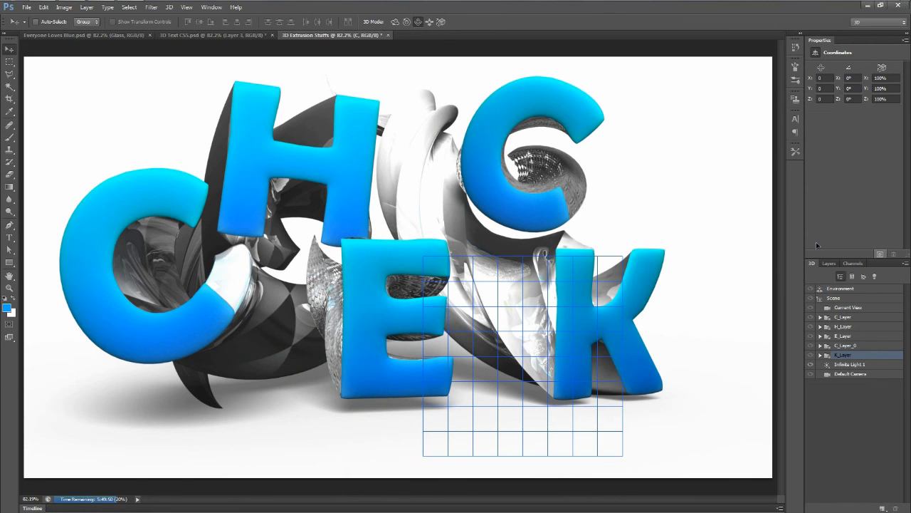
key("Escape")
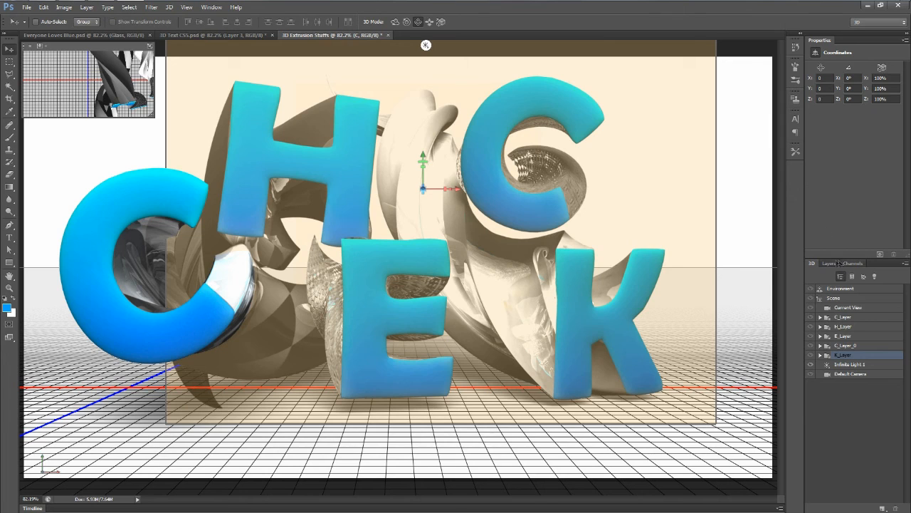
Show the document's layers and switch to the Ch-Ch-Check It workspace
left_click(828, 264)
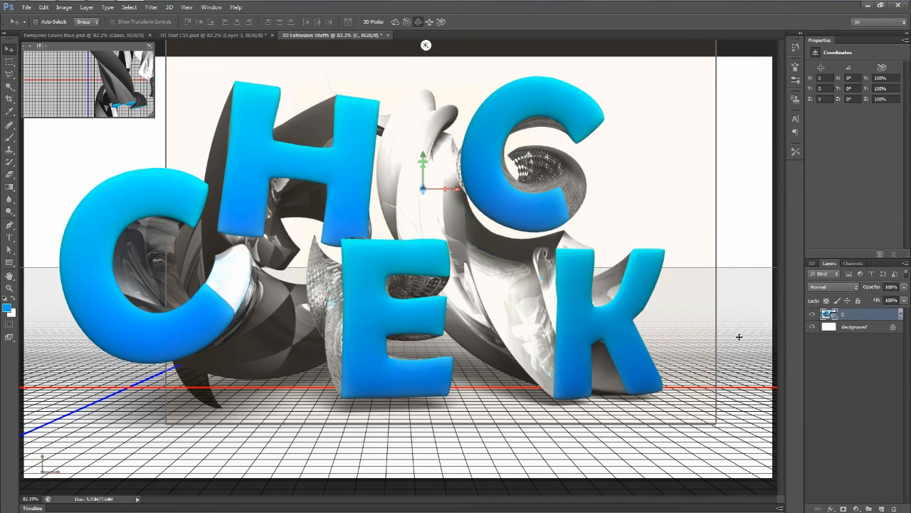
left_click(883, 22)
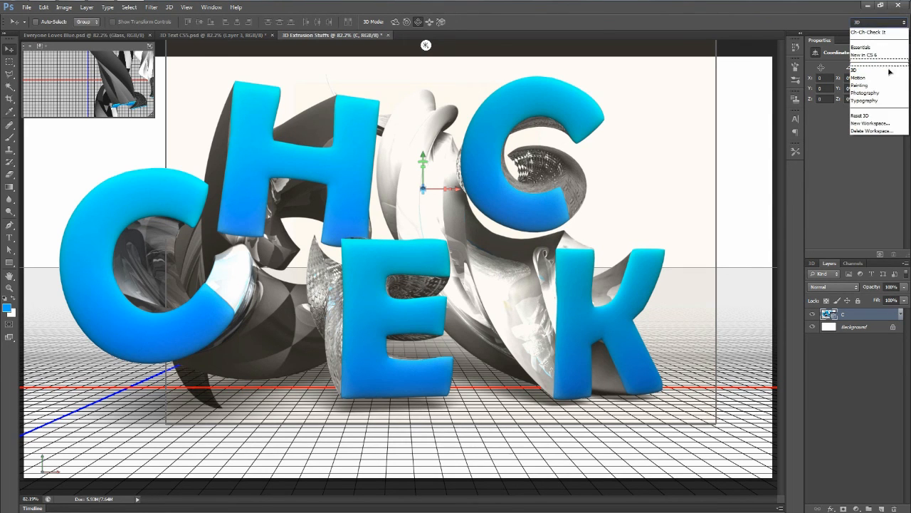
left_click(876, 33)
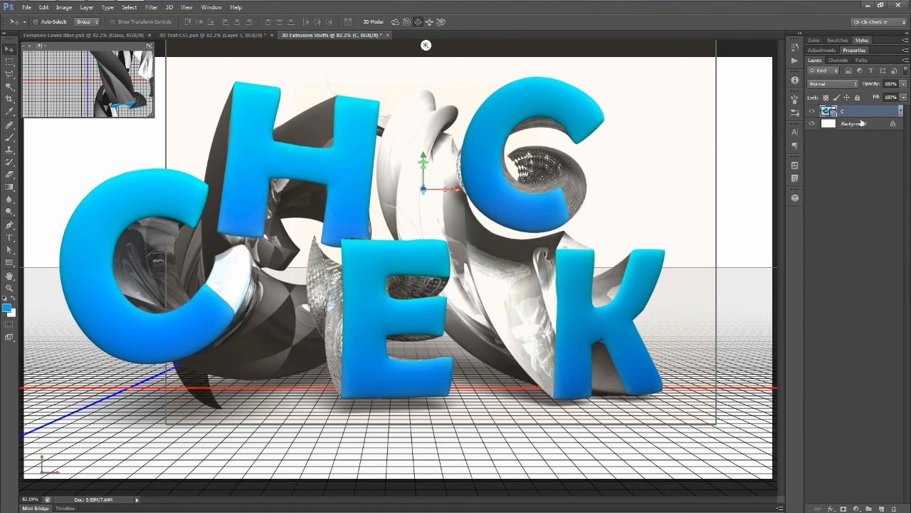
Convert the Background into a regular layer named BG
double_click(857, 126)
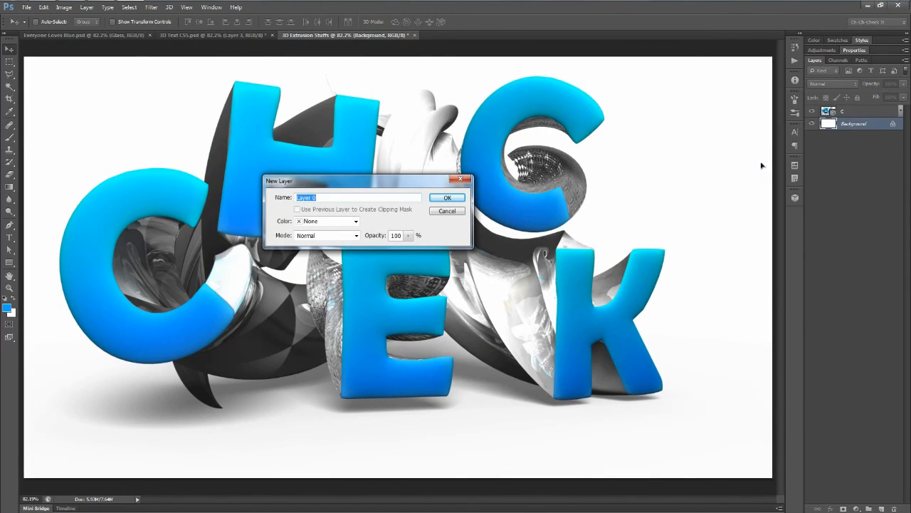
type("BG")
key("Return")
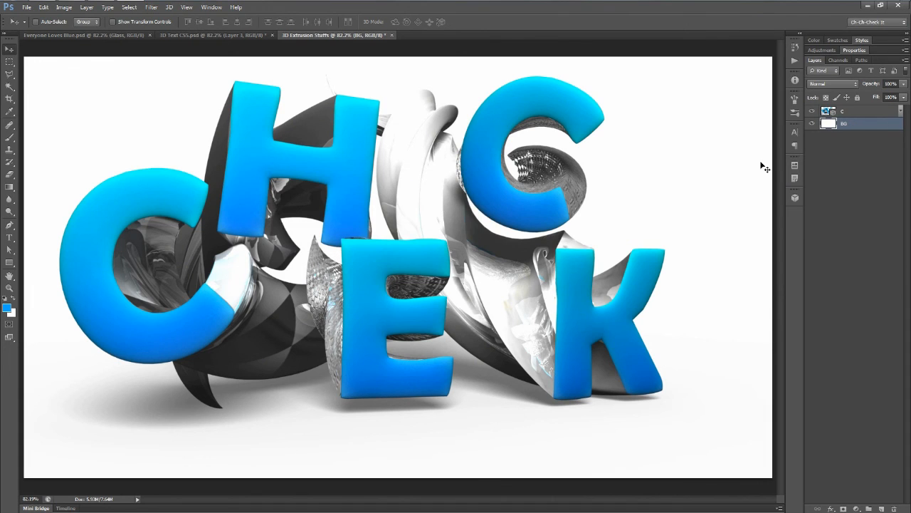
Add a Gradient Overlay to the BG layer with the Radial style and an angle of 0°
left_click(830, 508)
left_click(862, 469)
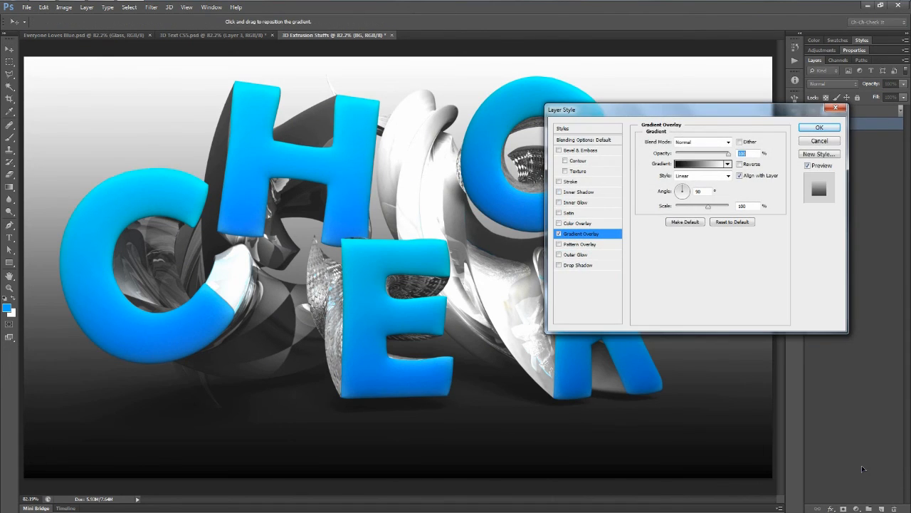
left_click(696, 176)
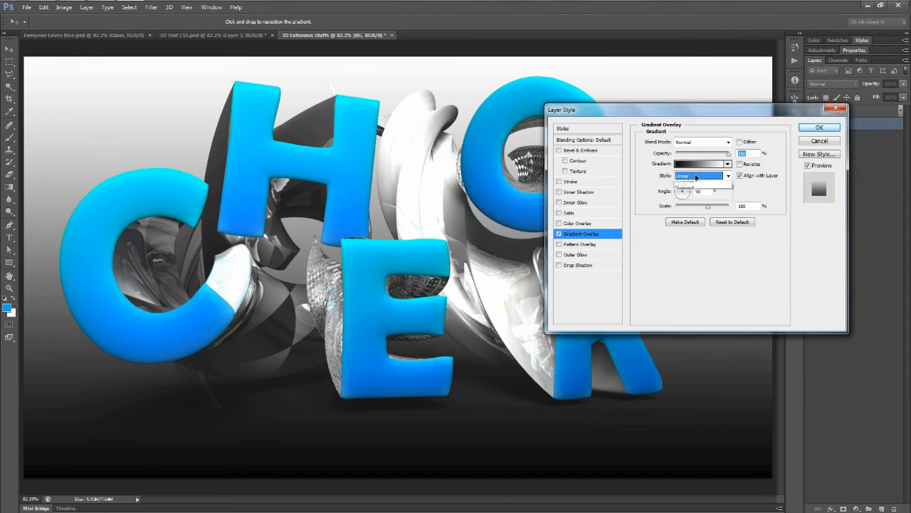
left_click(689, 192)
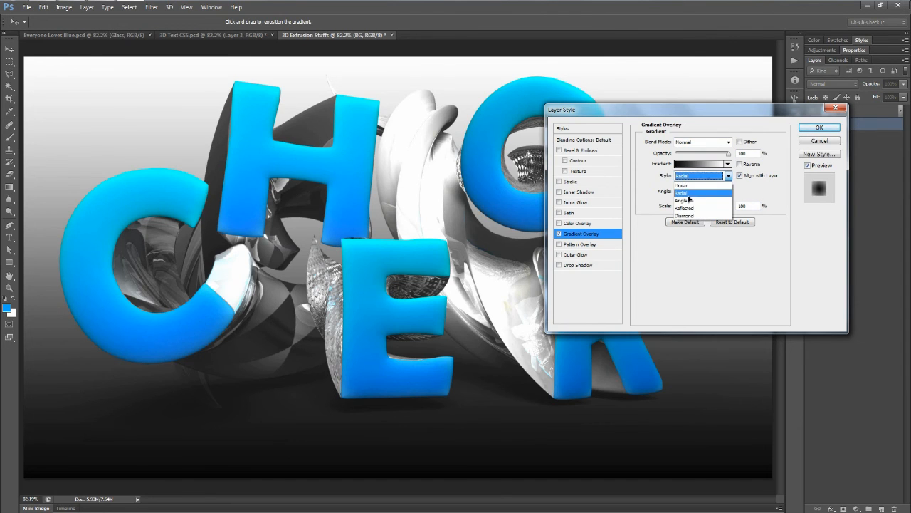
left_click(710, 190)
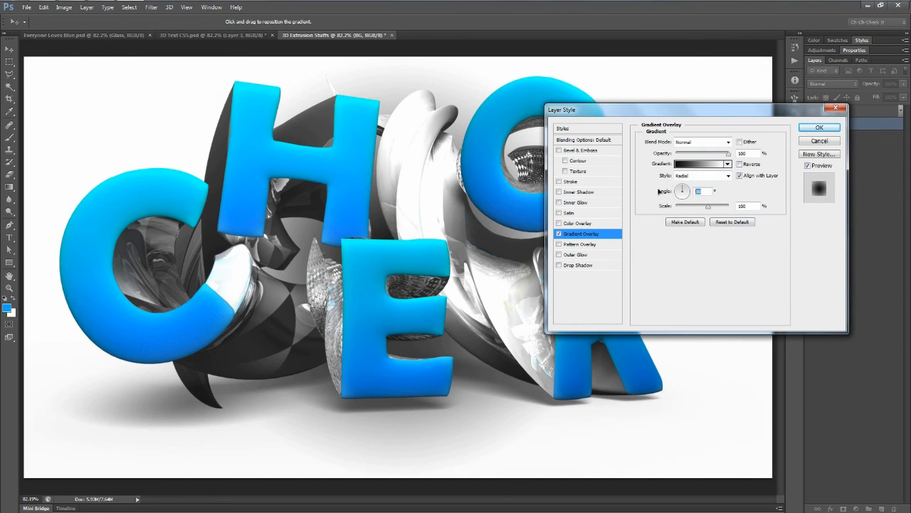
type("0")
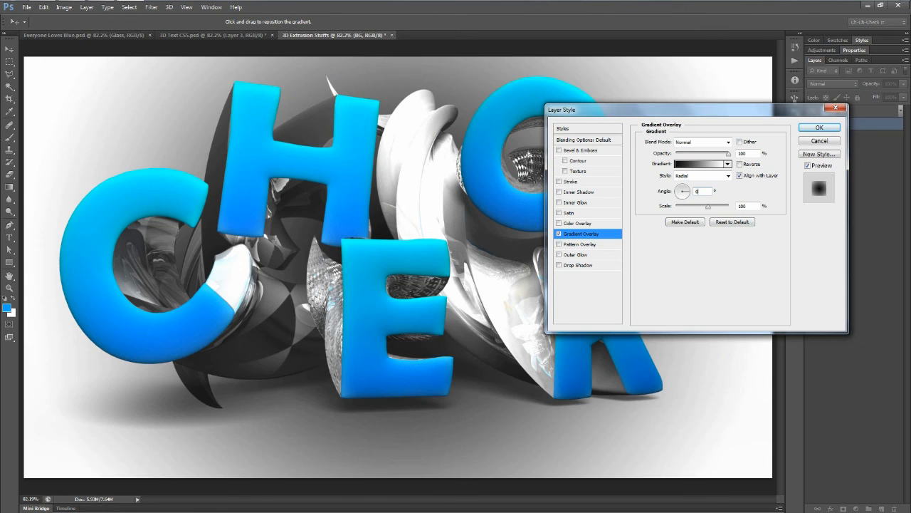
Change the gradient overlay's starting color stop to light blue #64c7eb
left_click(698, 164)
double_click(646, 328)
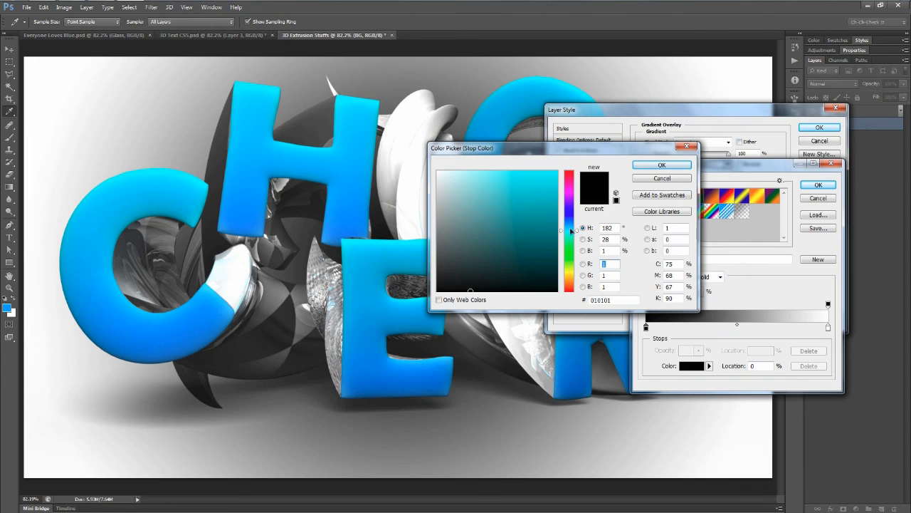
left_click_drag(571, 230, 570, 226)
left_click(514, 171)
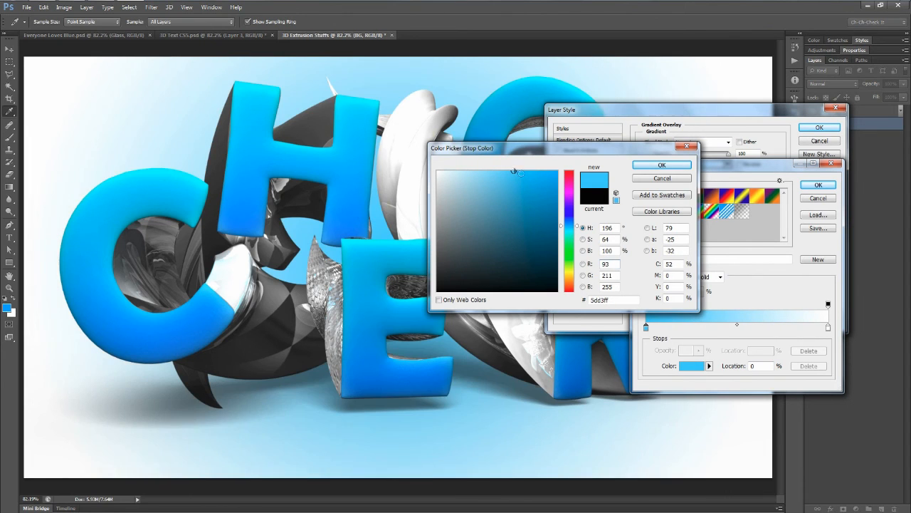
left_click_drag(512, 183, 505, 180)
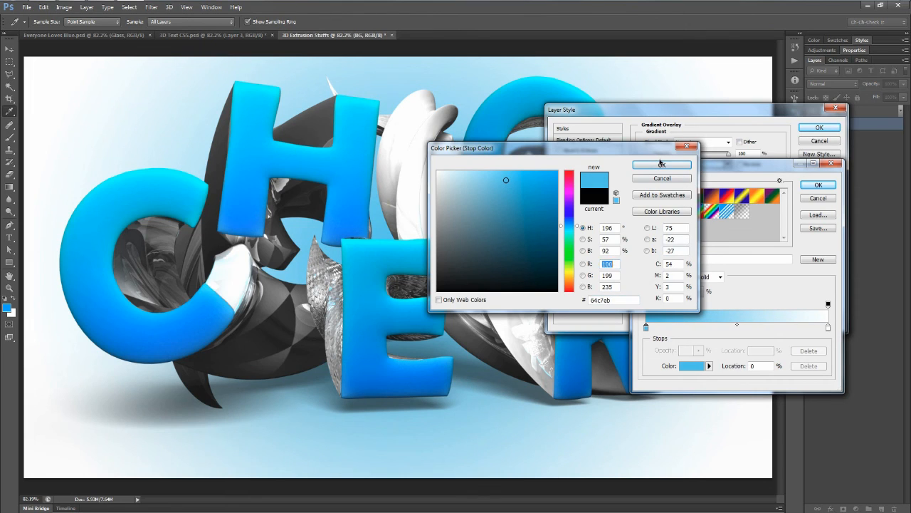
left_click(661, 165)
Set the gradient's end color stop to muted blue #74a5c4, apply the overlay and collapse the BG layer's effects list
double_click(828, 327)
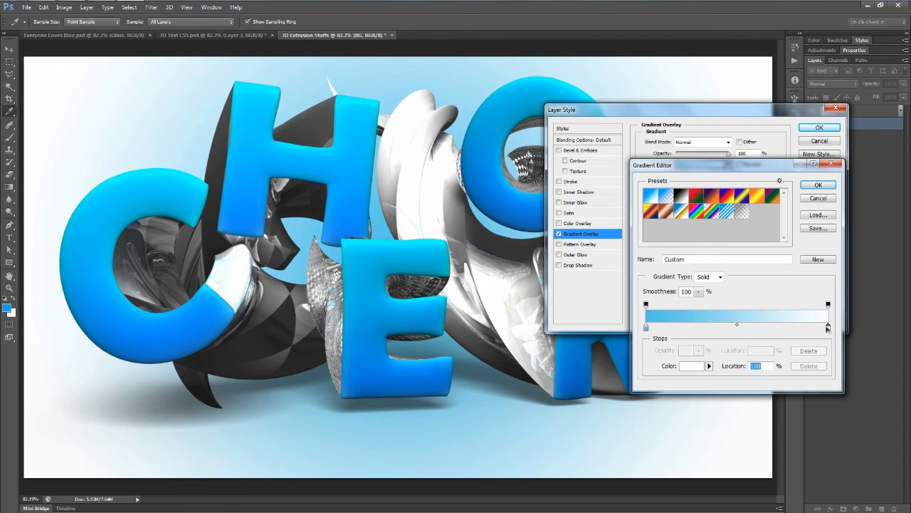
left_click_drag(574, 226, 574, 223)
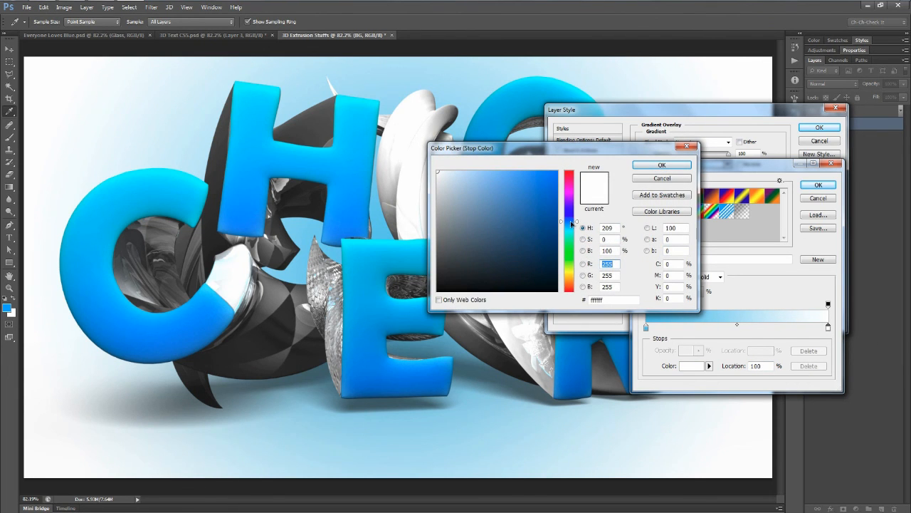
left_click(490, 200)
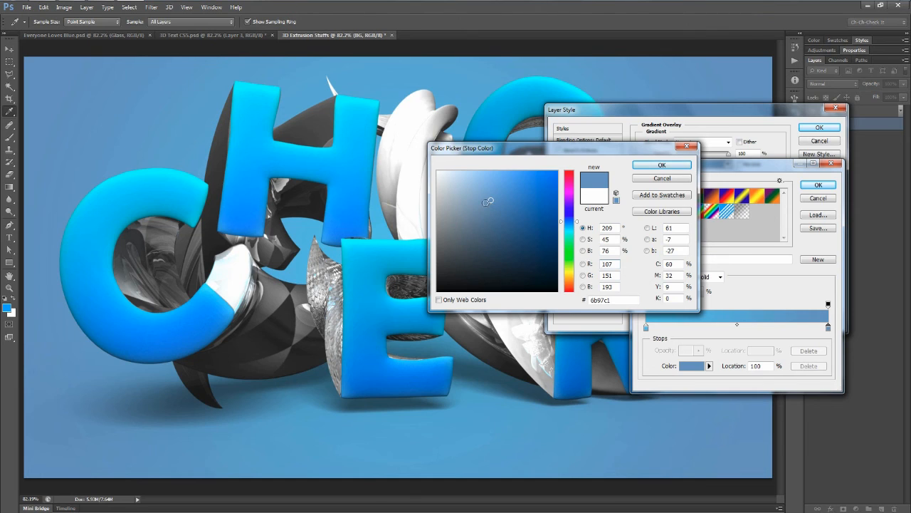
left_click(483, 198)
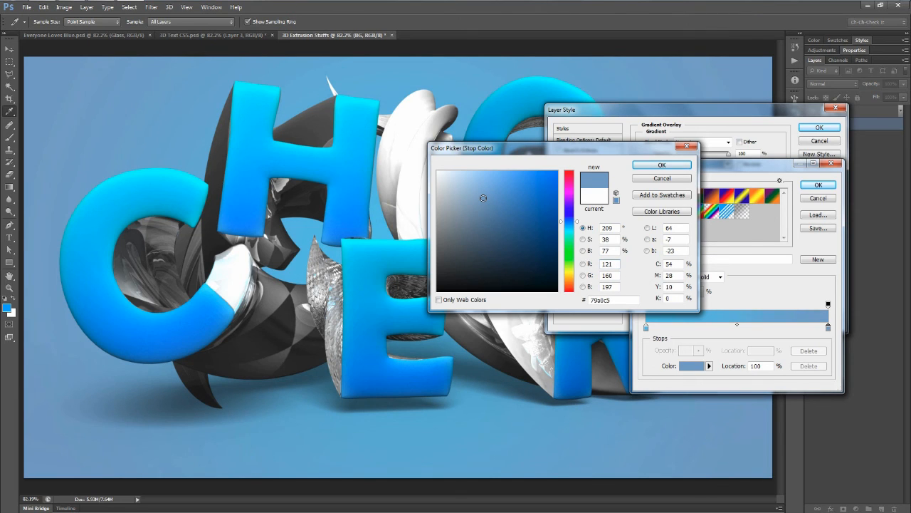
left_click(486, 198)
left_click(569, 224)
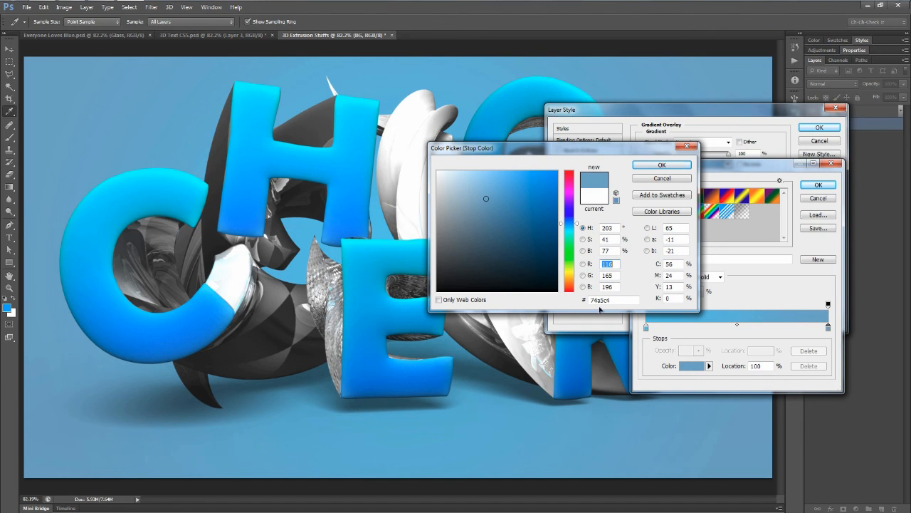
left_click(677, 165)
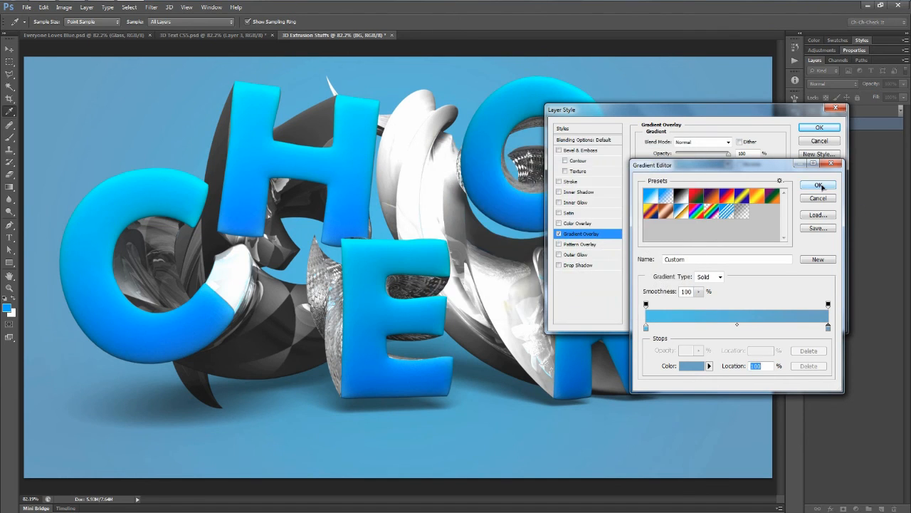
left_click(819, 185)
left_click(819, 126)
key("v")
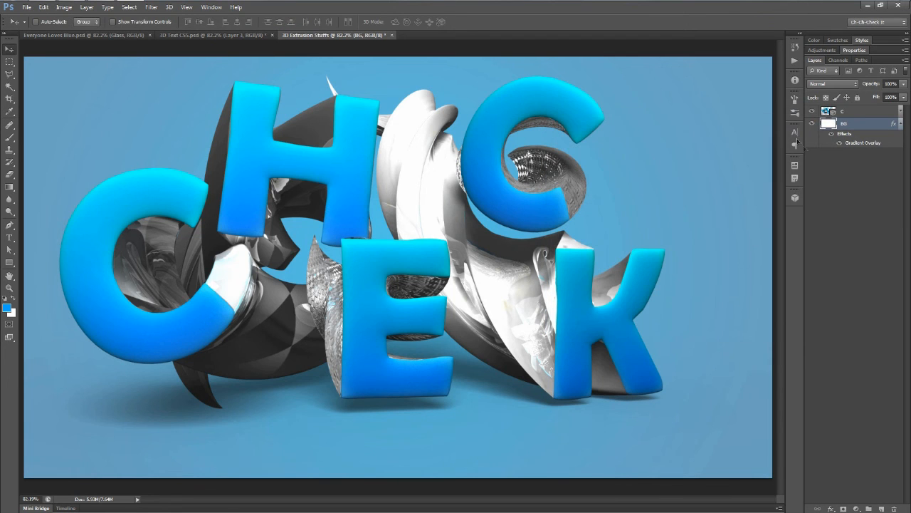
left_click(901, 124)
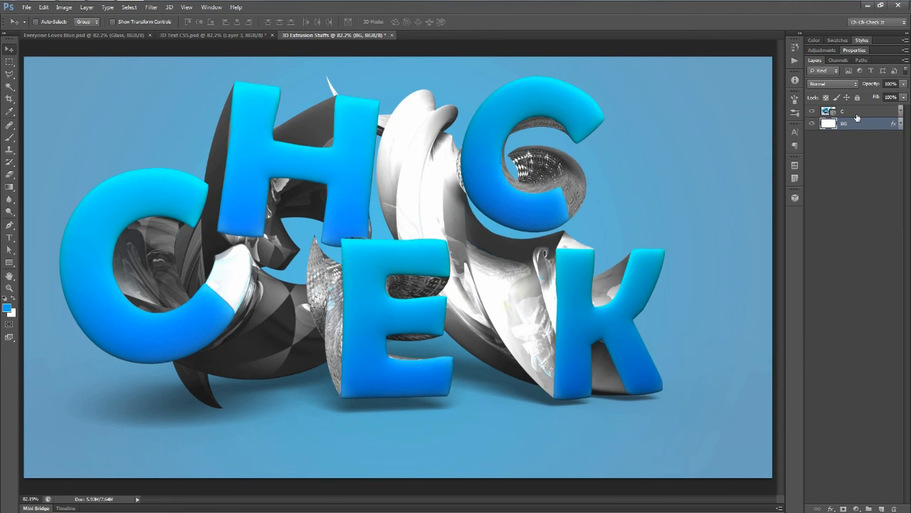
Stamp all visible layers into a new layer above the C layer and name it Merged
left_click(847, 111)
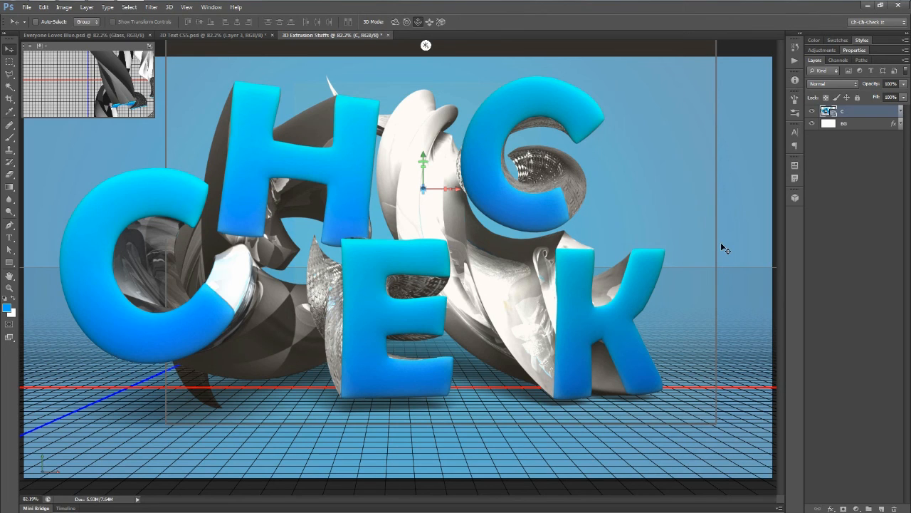
key("ctrl+shift+alt+e")
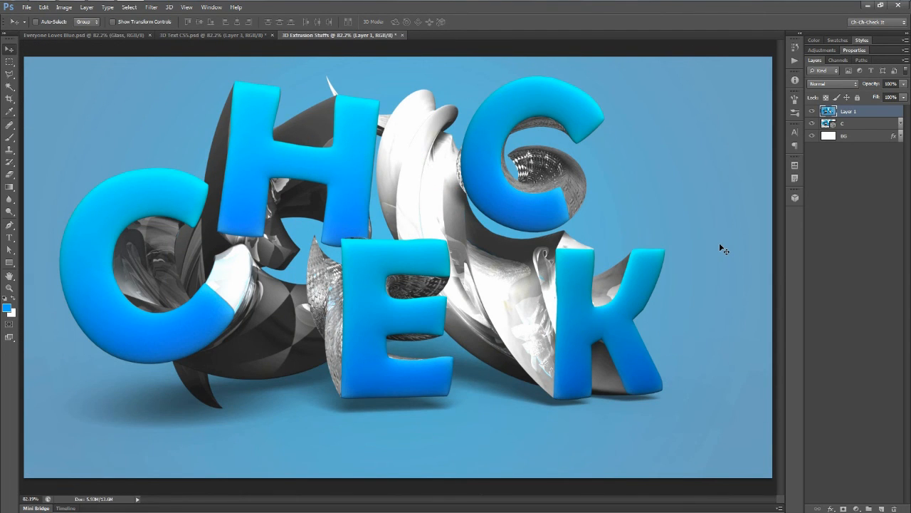
double_click(849, 111)
type("Merged")
key("Return")
Duplicate the Merged layer and name the copy Blur
key("ctrl+j")
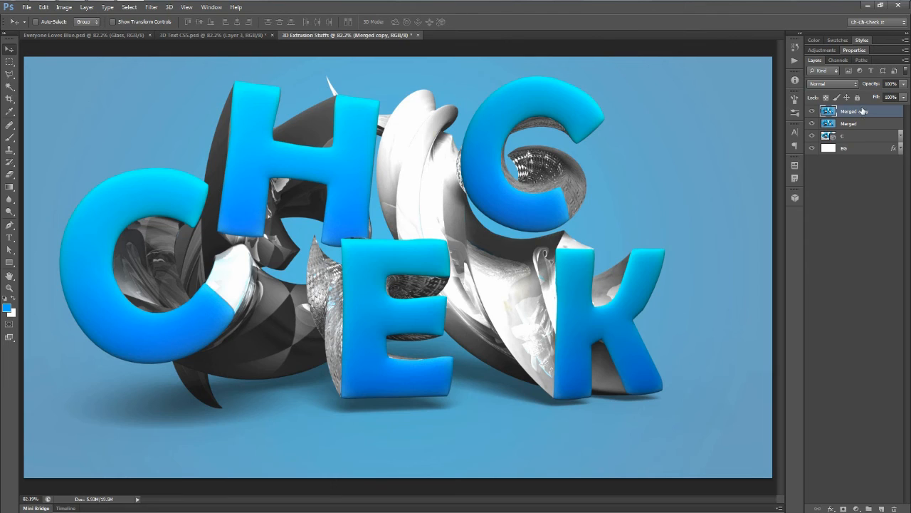
double_click(856, 111)
type("E")
type("lur")
key("Return")
Apply a Gaussian Blur with a 10-pixel radius to the Blur layer and set its blend mode to Overlay
left_click(151, 8)
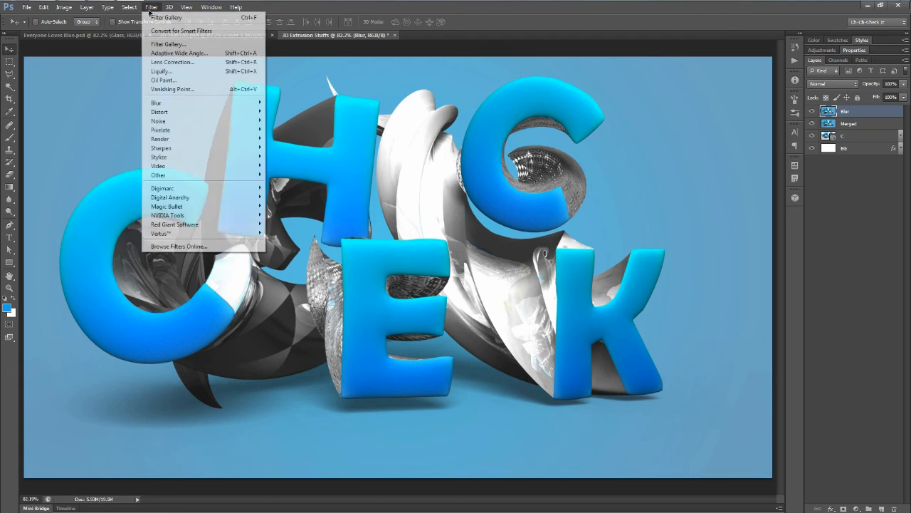
mouse_move(176, 104)
left_click(290, 169)
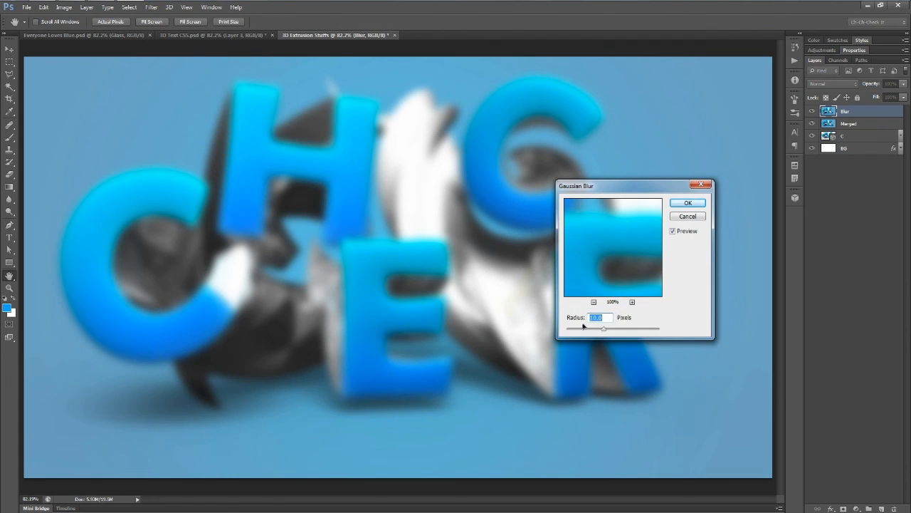
left_click(688, 203)
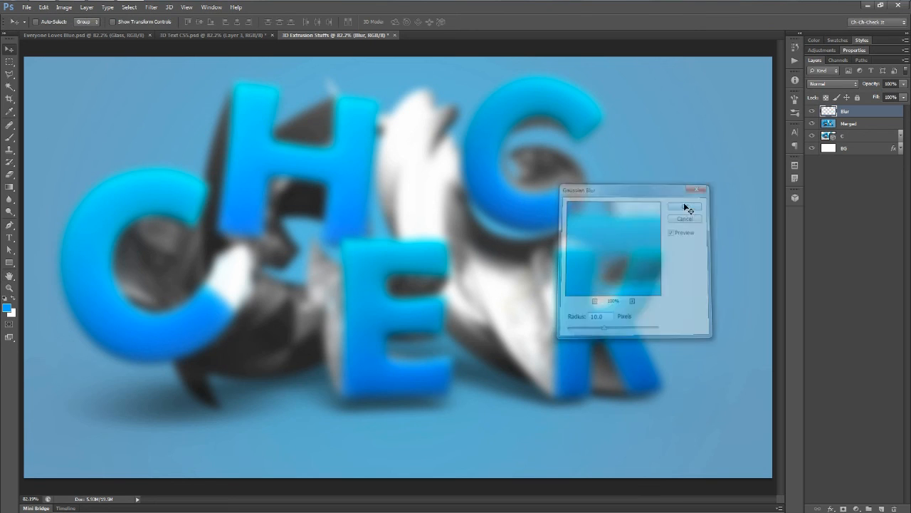
left_click(835, 84)
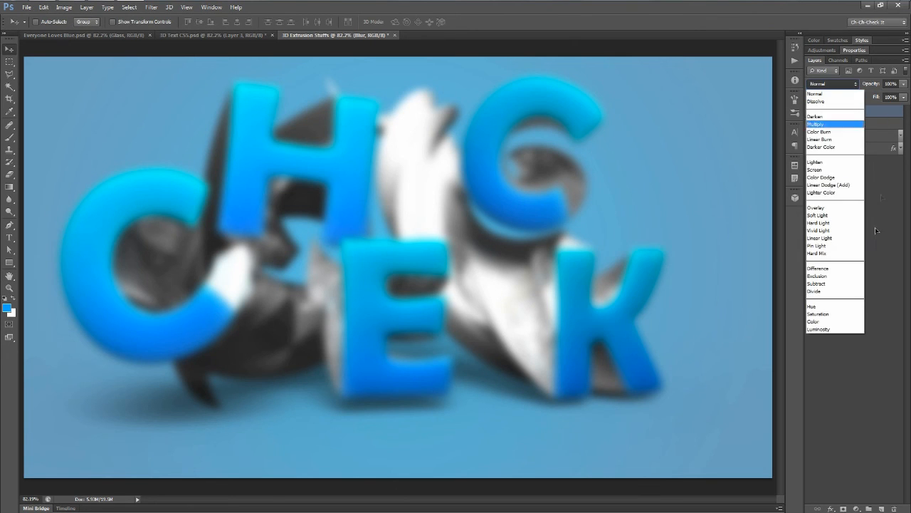
left_click(832, 208)
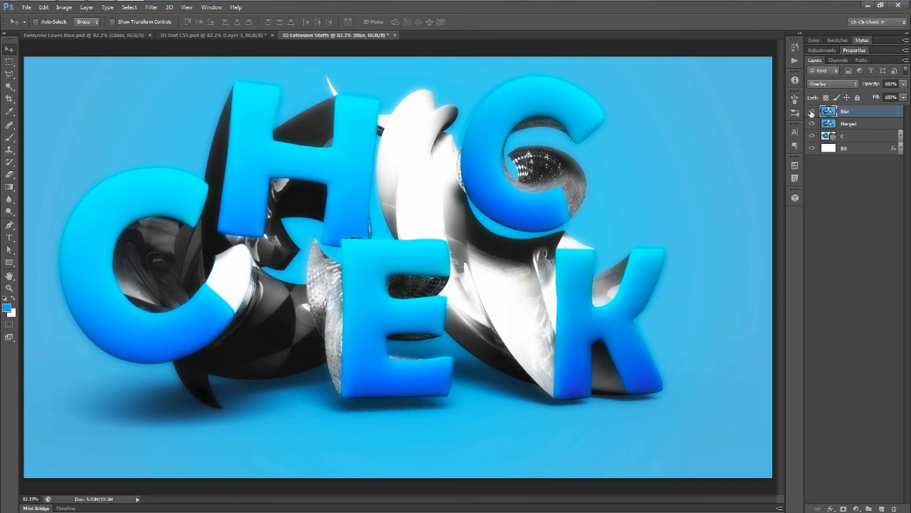
Compare the artwork with and without the Blur layer
left_click(812, 112)
left_click(812, 112)
left_click(812, 111)
left_click(812, 112)
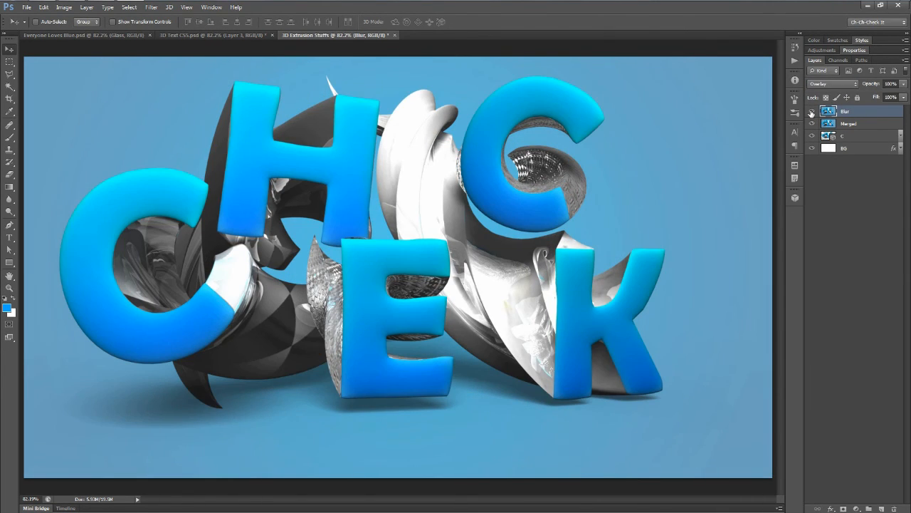
left_click(812, 112)
left_click(811, 112)
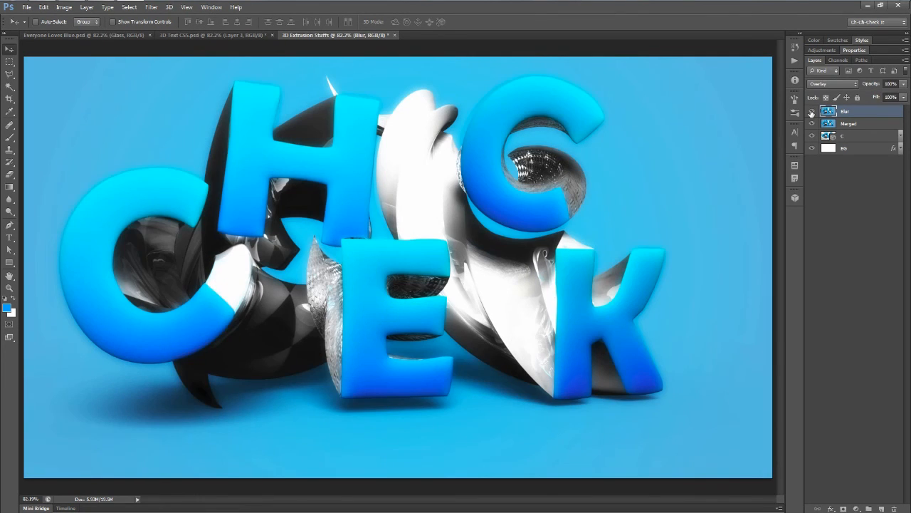
left_click(811, 112)
left_click(812, 112)
Set the Blur layer's opacity to 70%
mouse_move(876, 85)
left_mouse_down()
mouse_move(861, 86)
mouse_move(887, 84)
left_mouse_up()
type("70")
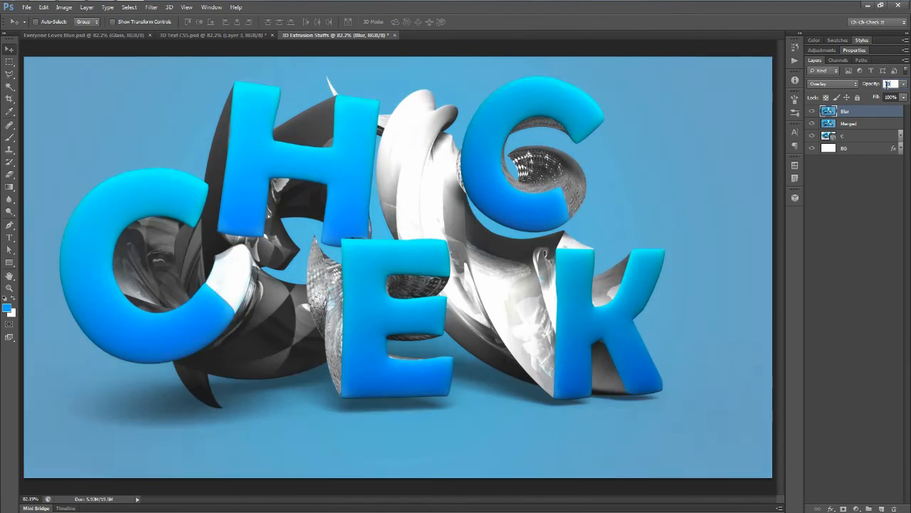
key("Return")
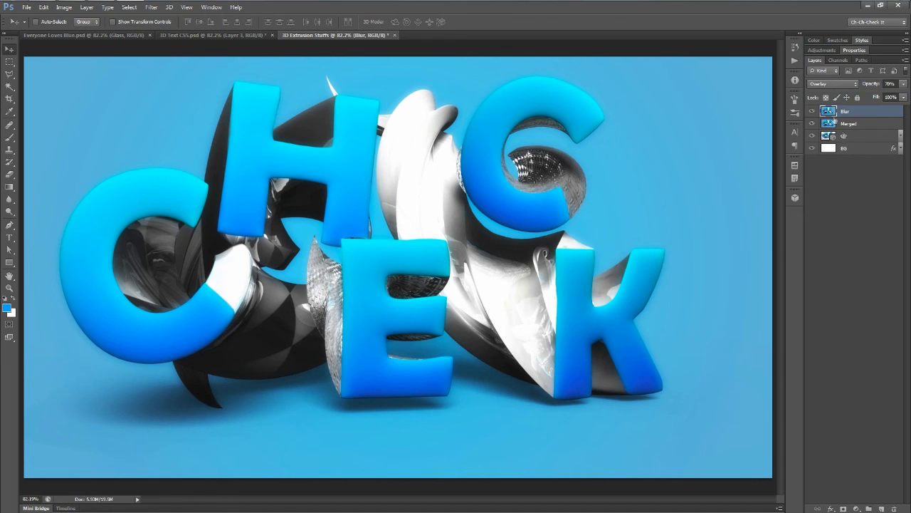
Add a Black & White adjustment layer above Blur with the Vivid Light blend mode and a fill of 10%
left_click(826, 51)
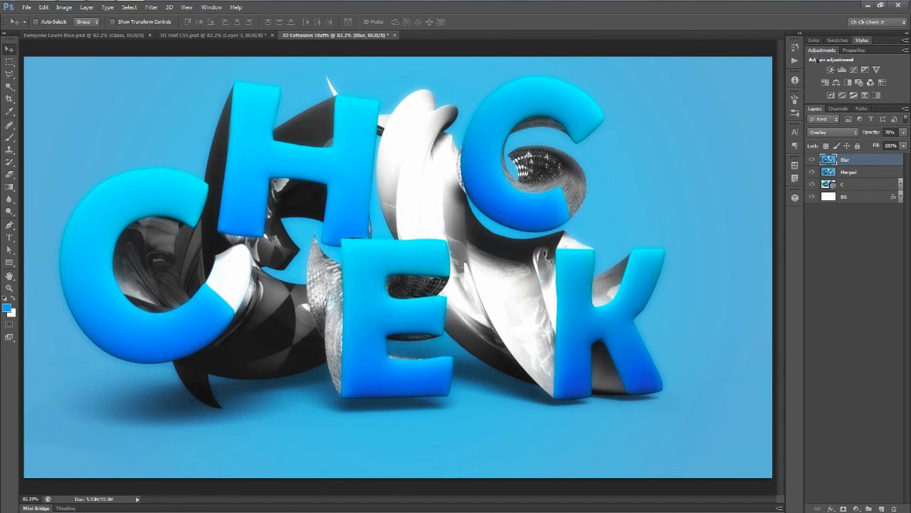
left_click(850, 82)
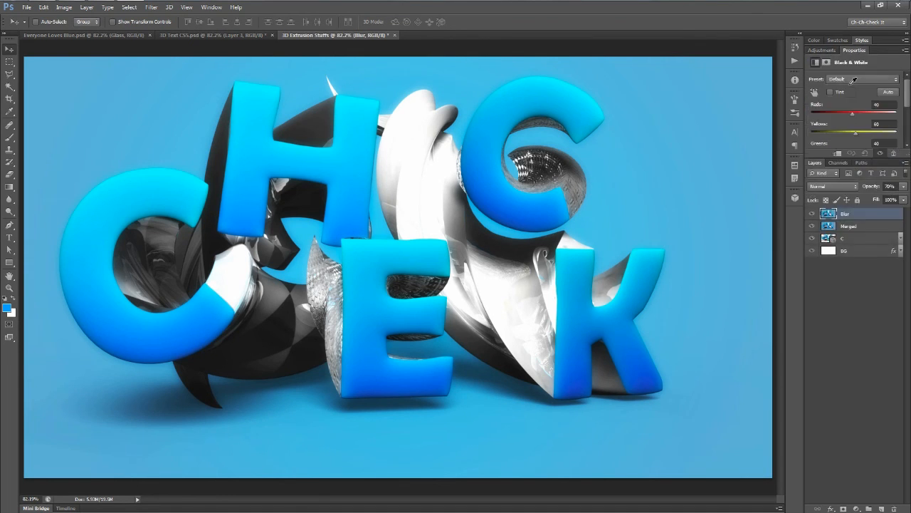
left_click(834, 186)
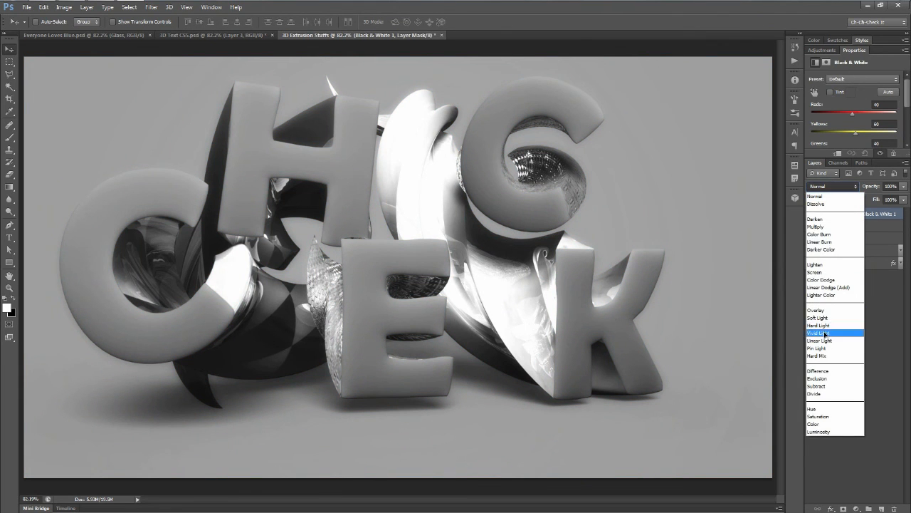
left_click(819, 333)
left_click(890, 199)
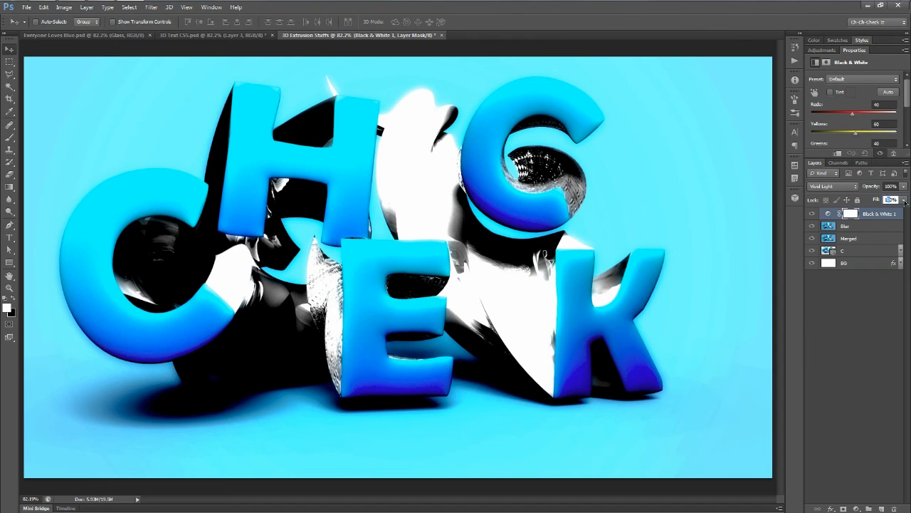
key("7")
Compare the artwork with and without the Black & White adjustment layer
left_click(863, 226)
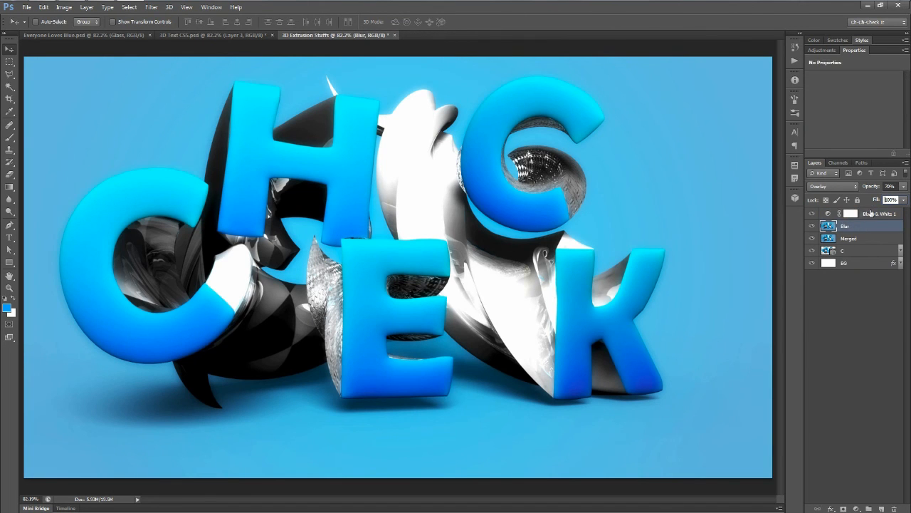
left_click(865, 213)
left_click(814, 214)
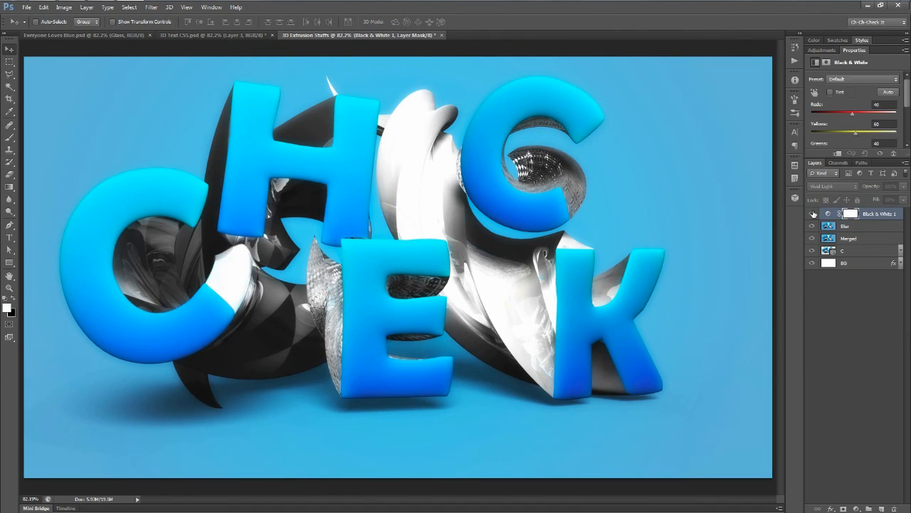
left_click(814, 214)
left_click(814, 214)
left_click(813, 214)
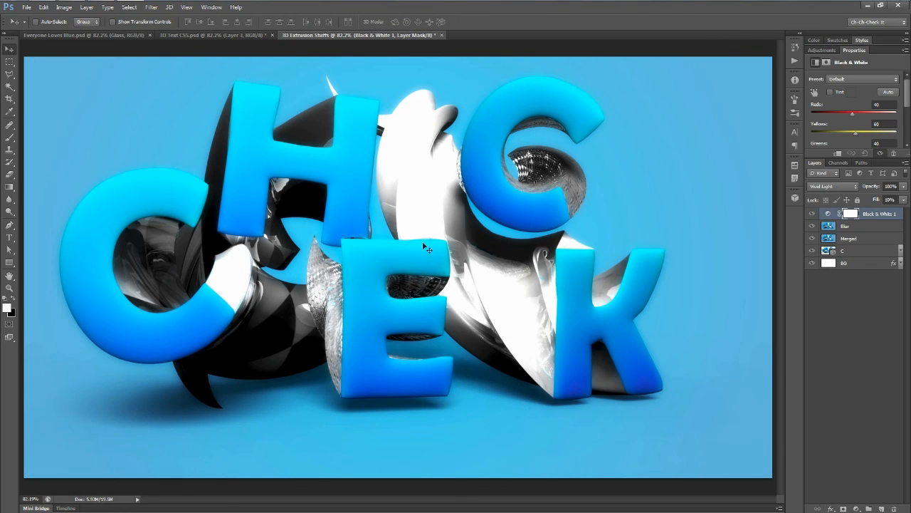
Reduce the Blur layer's opacity to soften its Overlay effect on the artwork
left_click(856, 227)
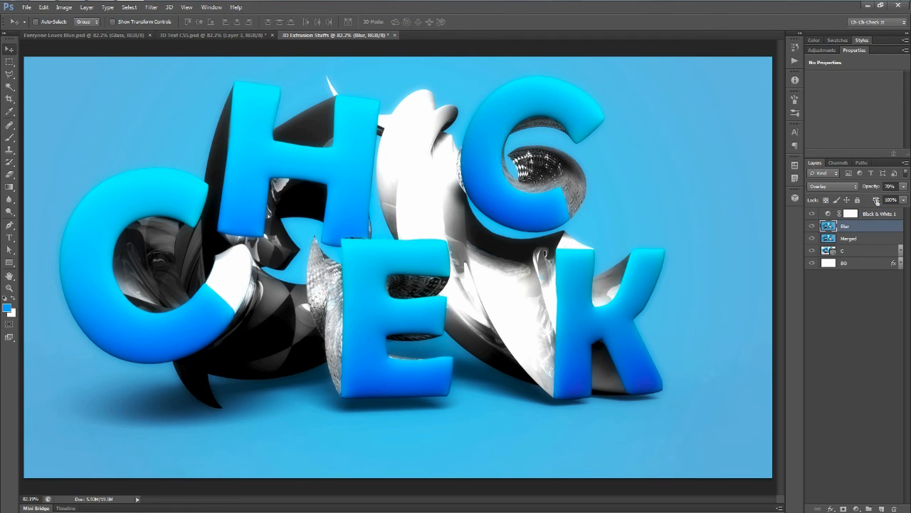
left_click_drag(868, 188, 884, 199)
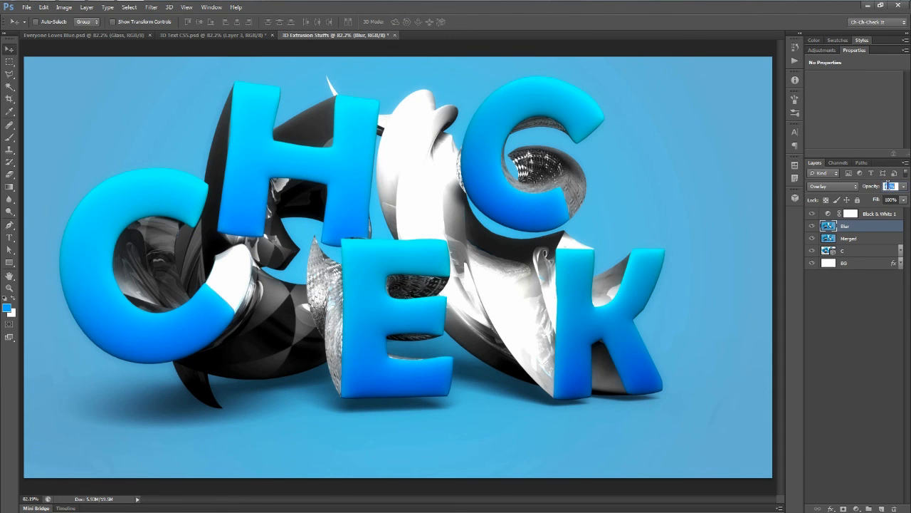
left_click(889, 185)
Stamp all visible layers into a new layer above the Black & White adjustment and name it Glass
left_click(885, 218)
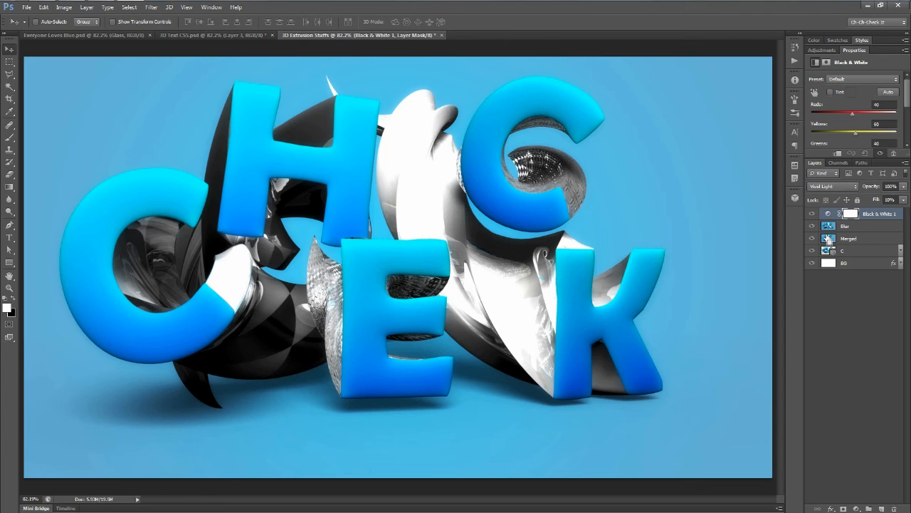
key("ctrl+shift+alt+e")
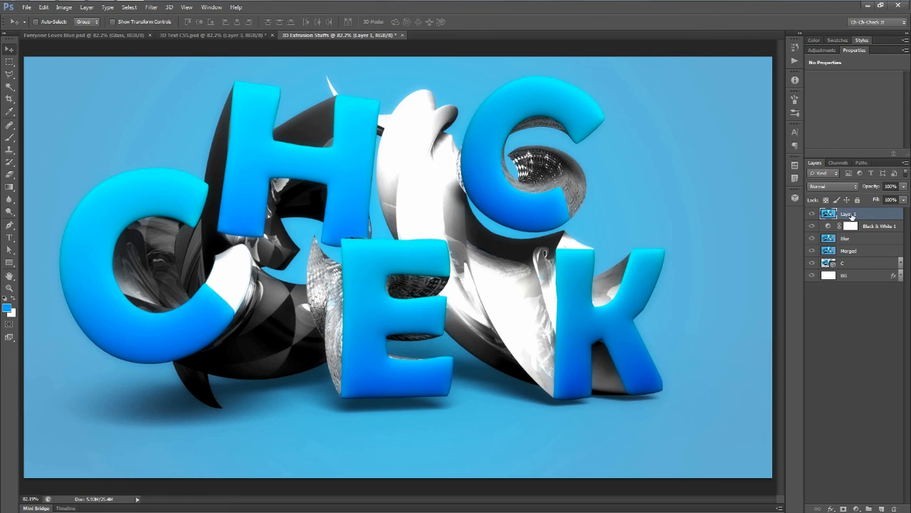
double_click(850, 214)
type("Glass")
key("Return")
Apply the Glass filter to the Glass layer with distortion 20, smoothness 2, Frosted texture and 100% scaling
left_click(152, 7)
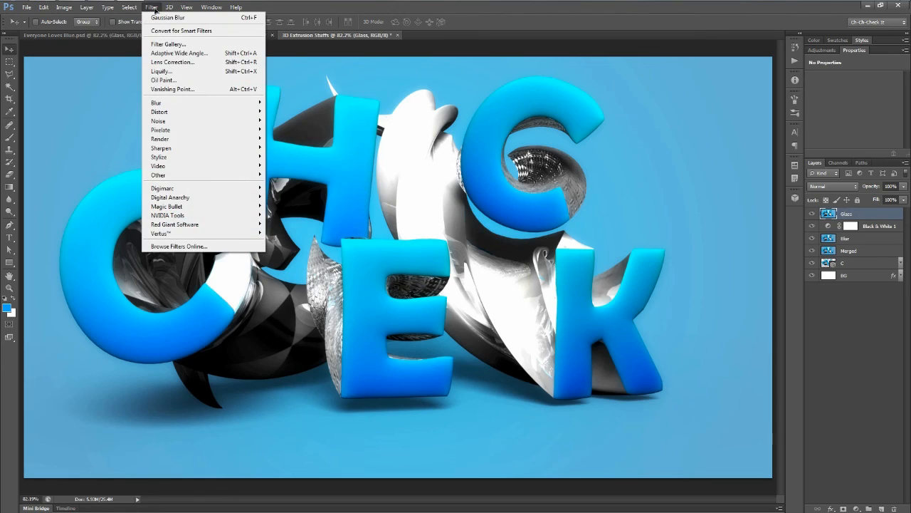
left_click(228, 44)
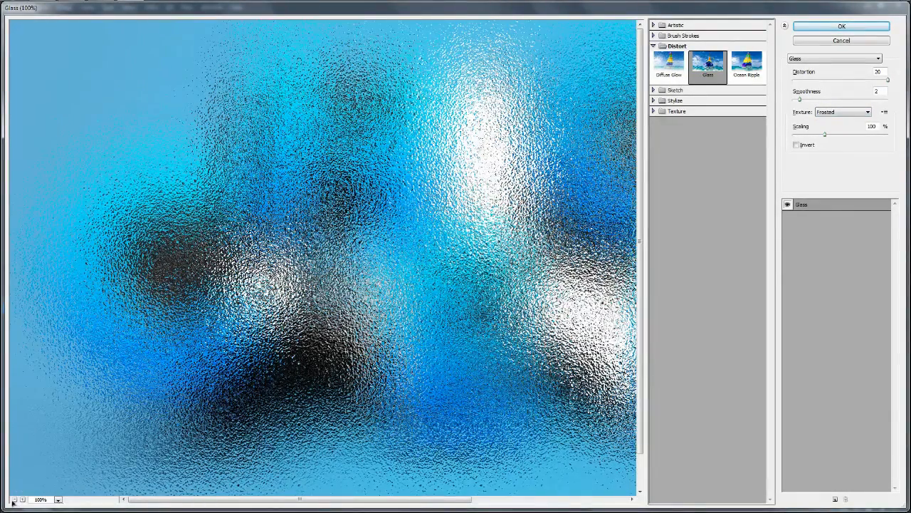
left_click(14, 500)
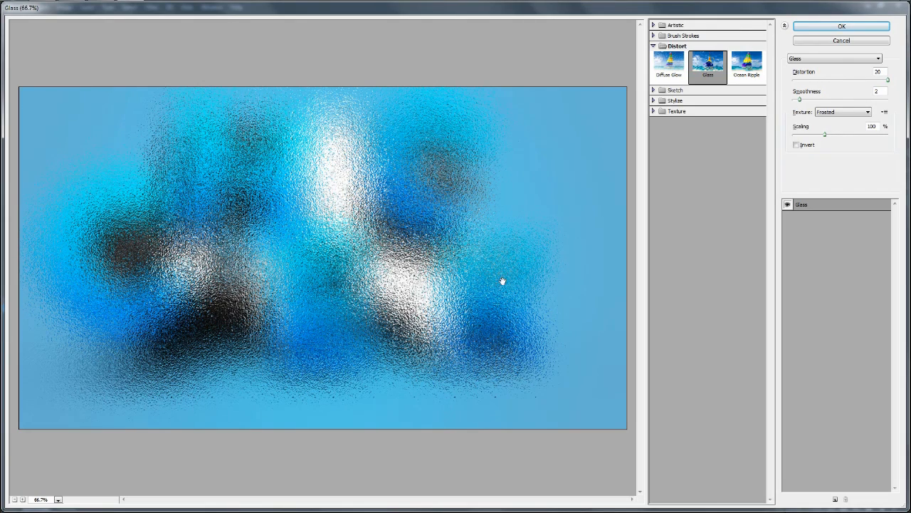
left_click(851, 28)
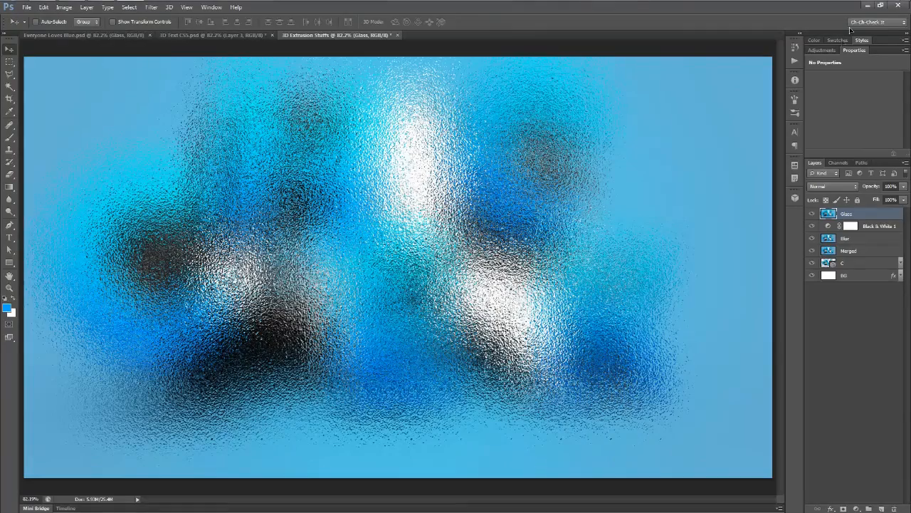
Set the Glass layer's blend mode to Lighten and its opacity to 50%
left_click(845, 186)
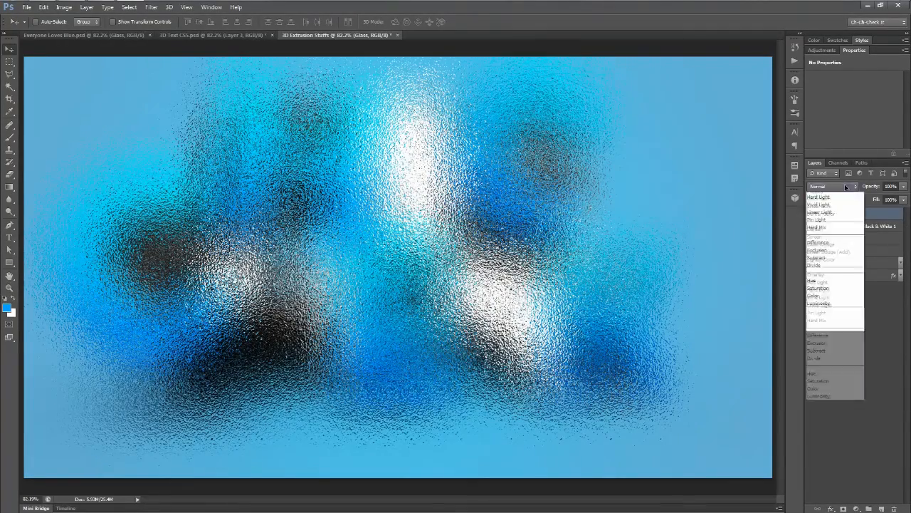
left_click(826, 257)
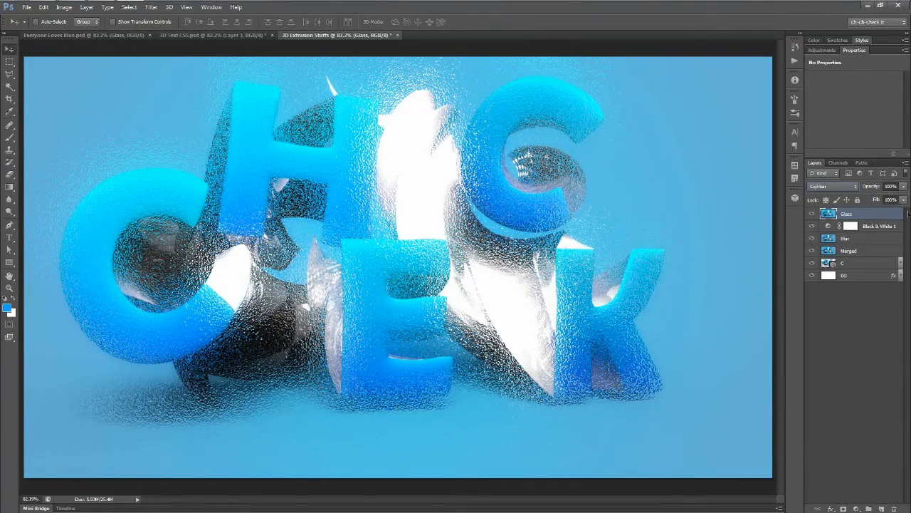
left_click(890, 187)
type("50")
key("Return")
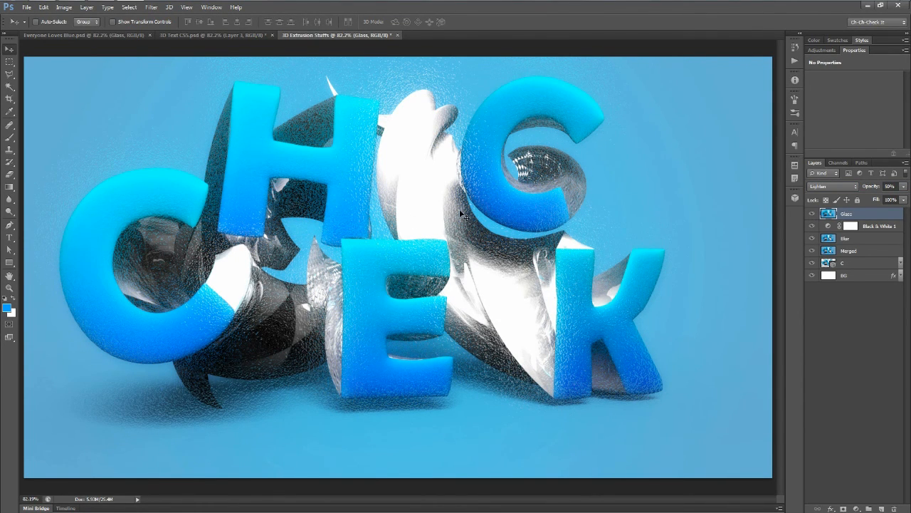
Compare the artwork with and without the Glass layer, and view it in full screen
left_click(813, 215)
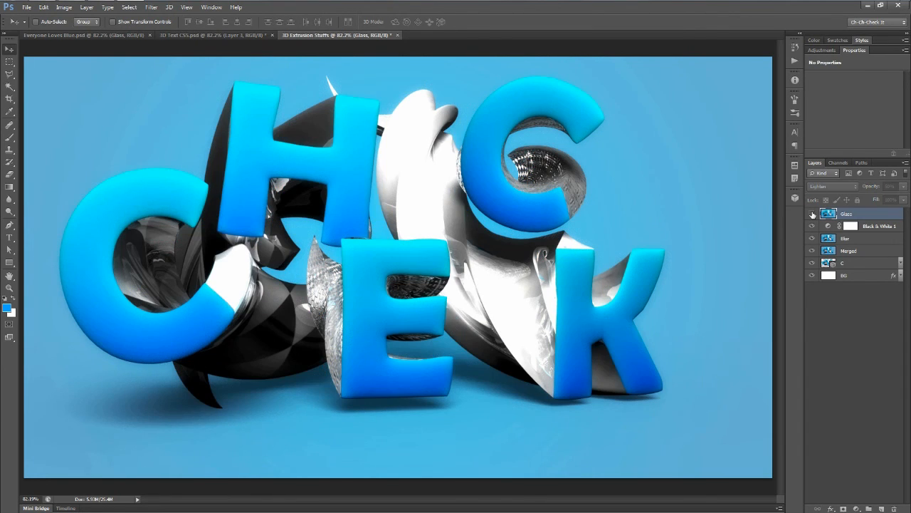
left_click(813, 214)
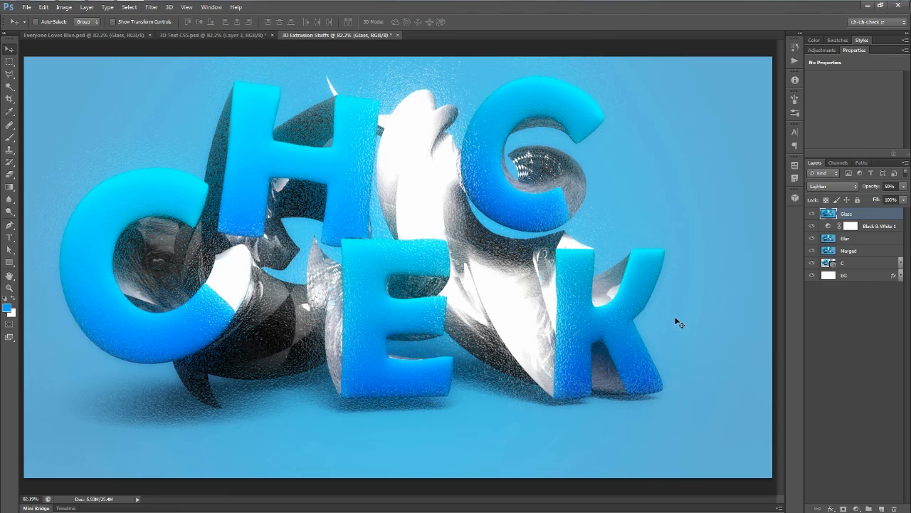
key("f")
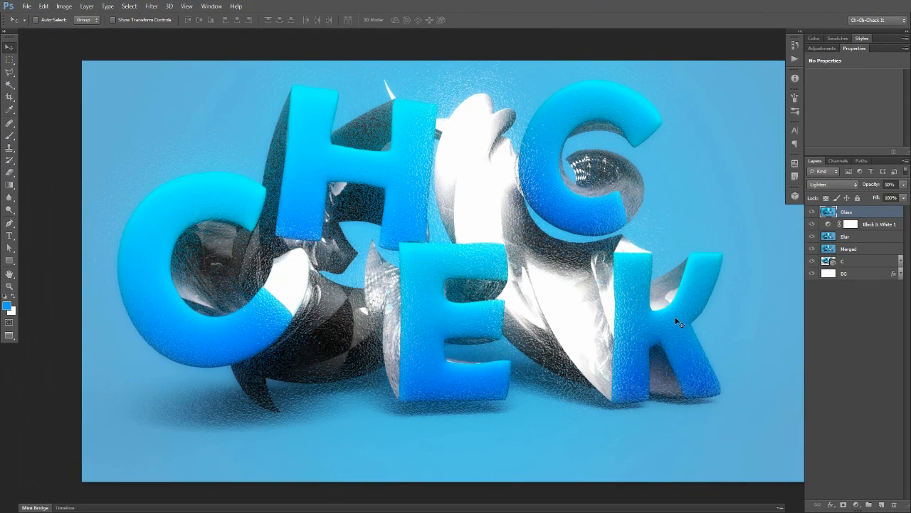
key("f")
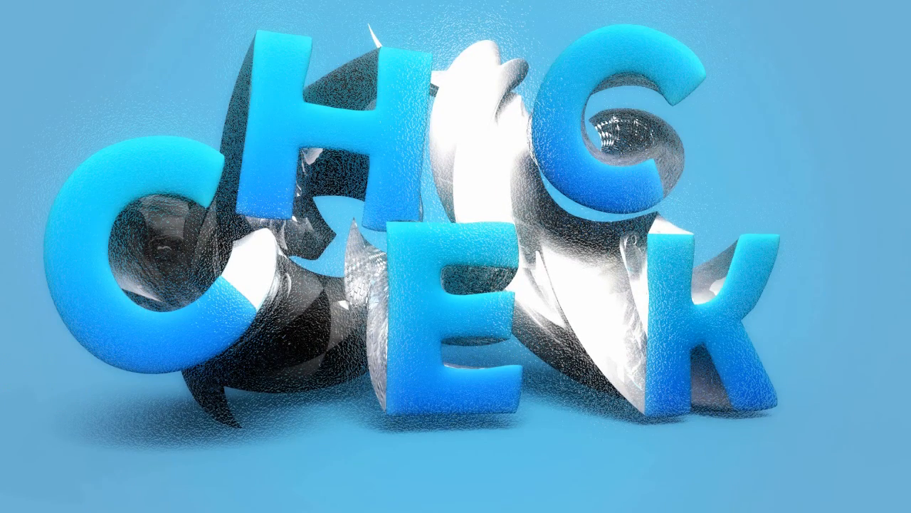